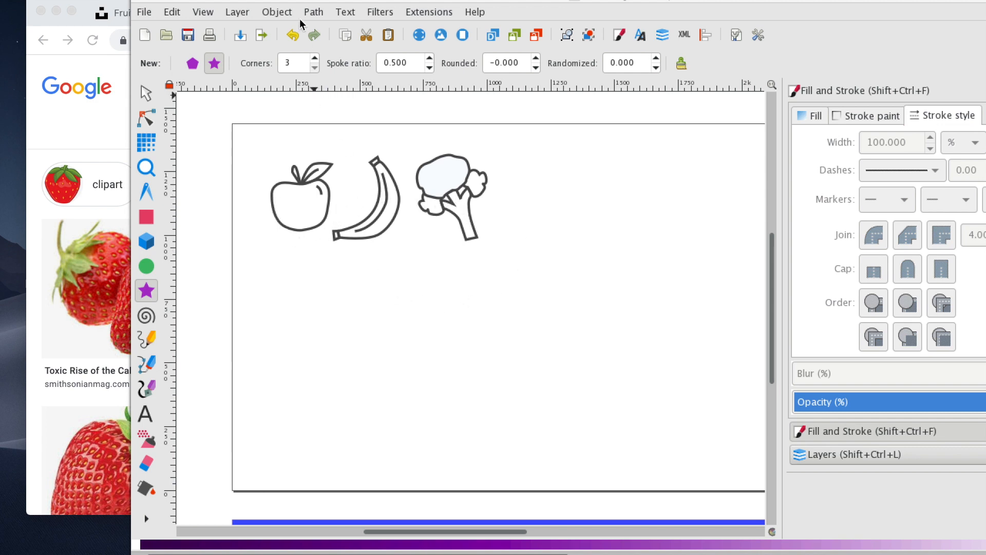
- Switch to the browser's strawberry image results and examine the photos as a shape reference
mouse_move(304, 4)
mouse_down()
mouse_move(463, 4)
mouse_move(748, 37)
mouse_move(516, 10)
mouse_move(261, 1)
mouse_up()
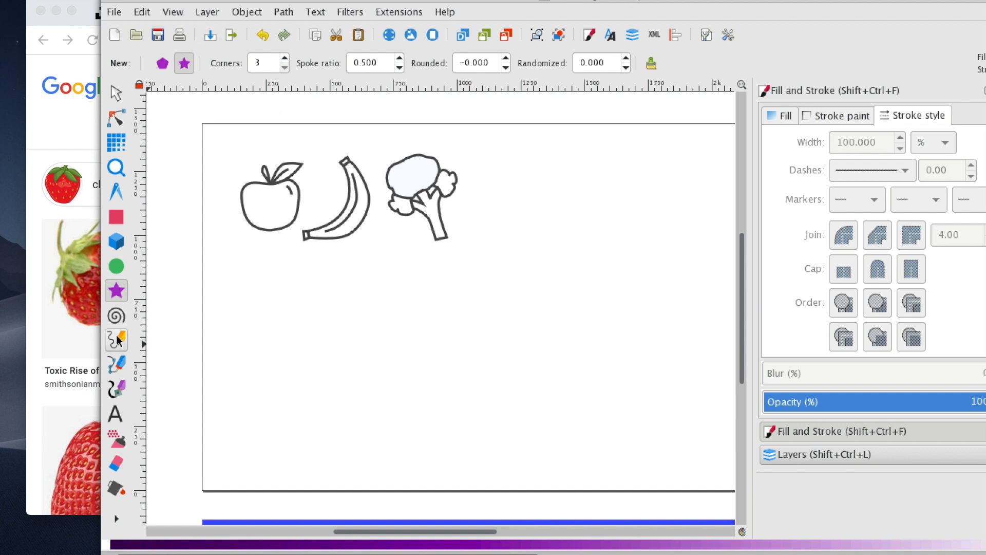
click(117, 365)
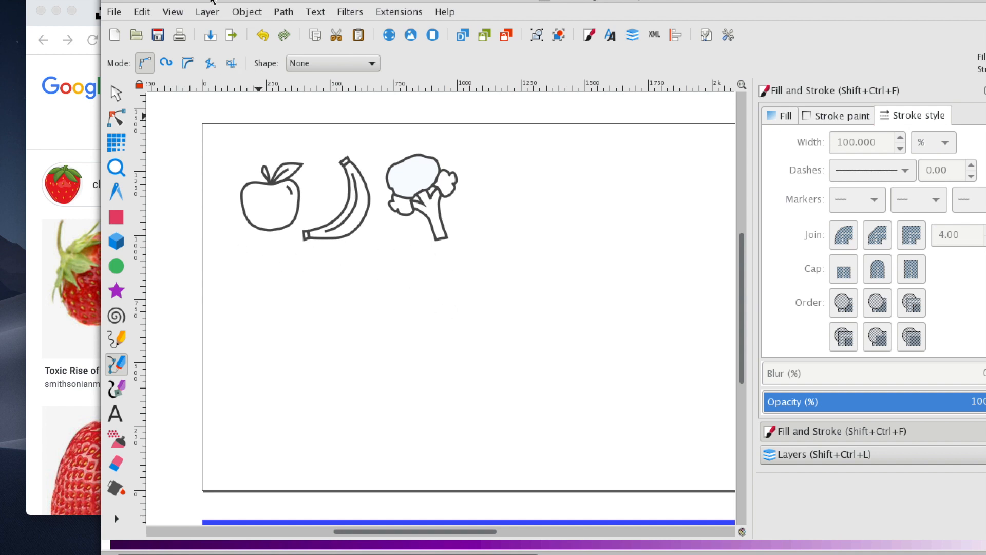
drag(213, 1, 437, 2)
click(300, 5)
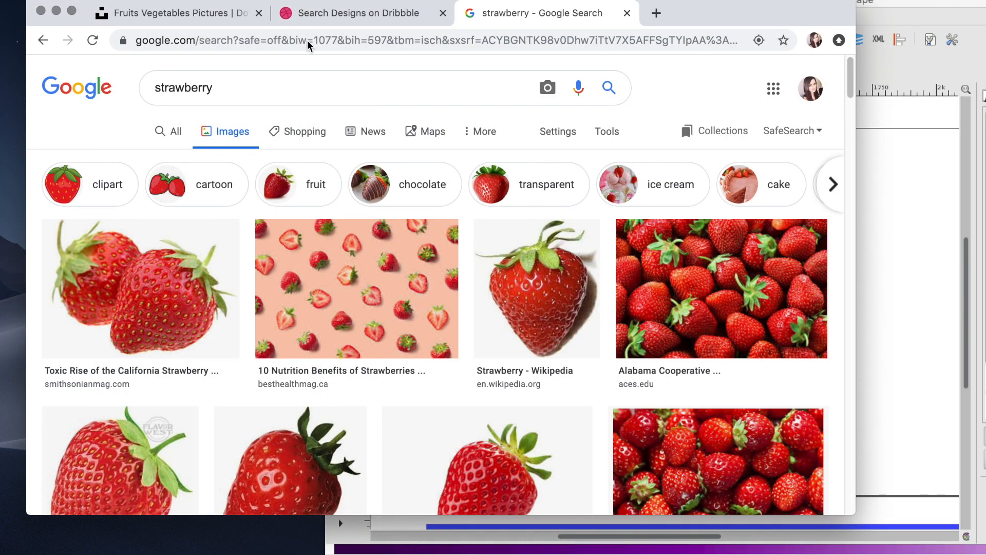
scroll(488, 322, down, 1)
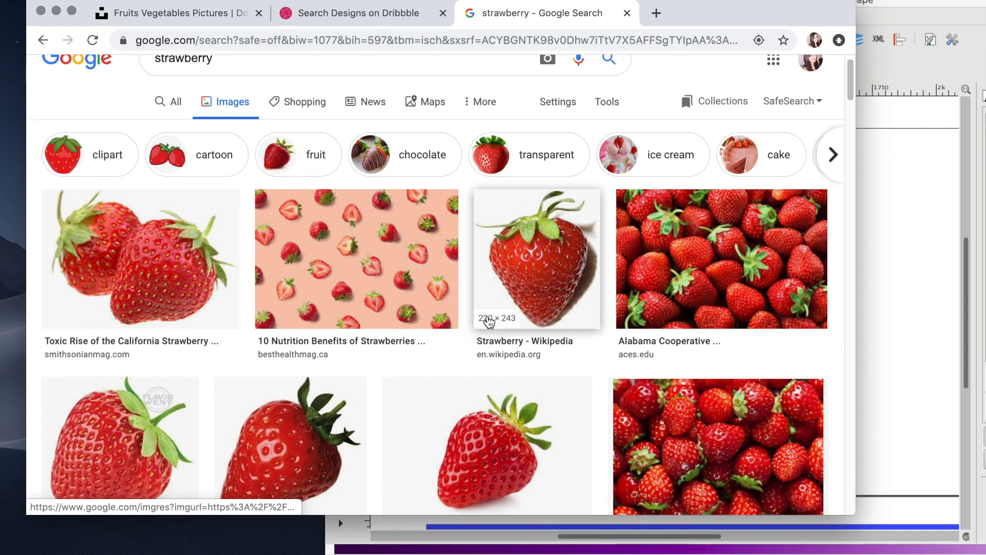
scroll(488, 322, down, 3)
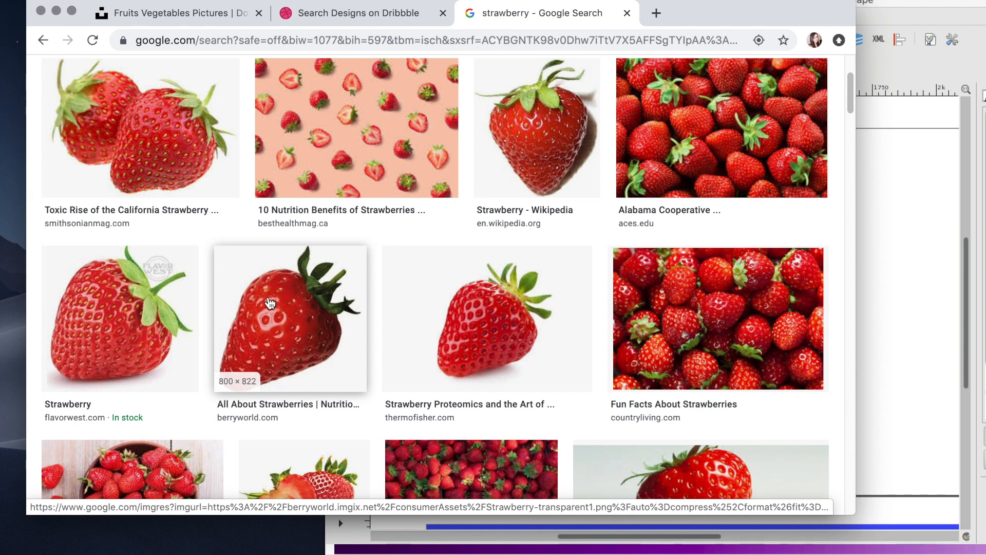
scroll(457, 130, up, 1)
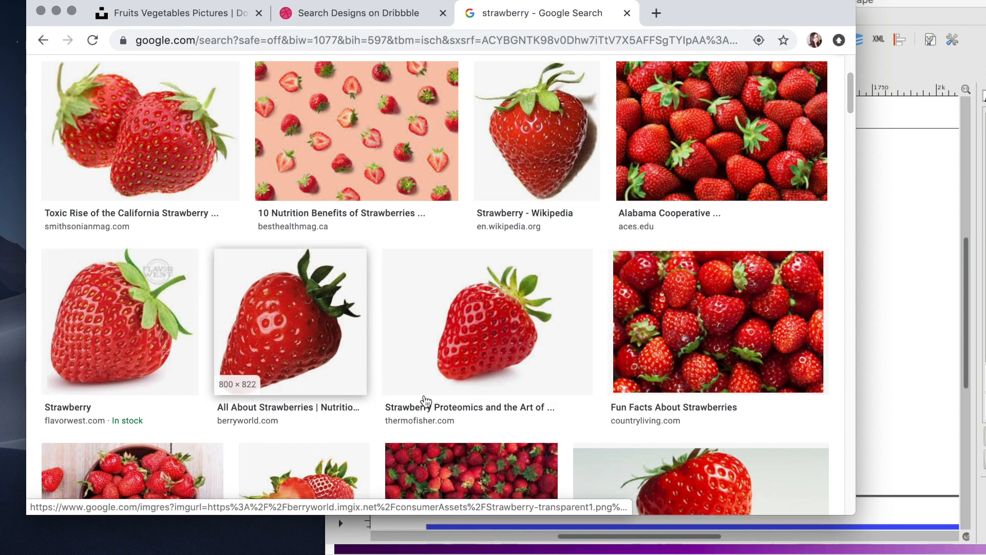
- Switch back to Inkscape and draw a downward-pointing three-cornered star about 315 by 273 mm below the apple
click(914, 319)
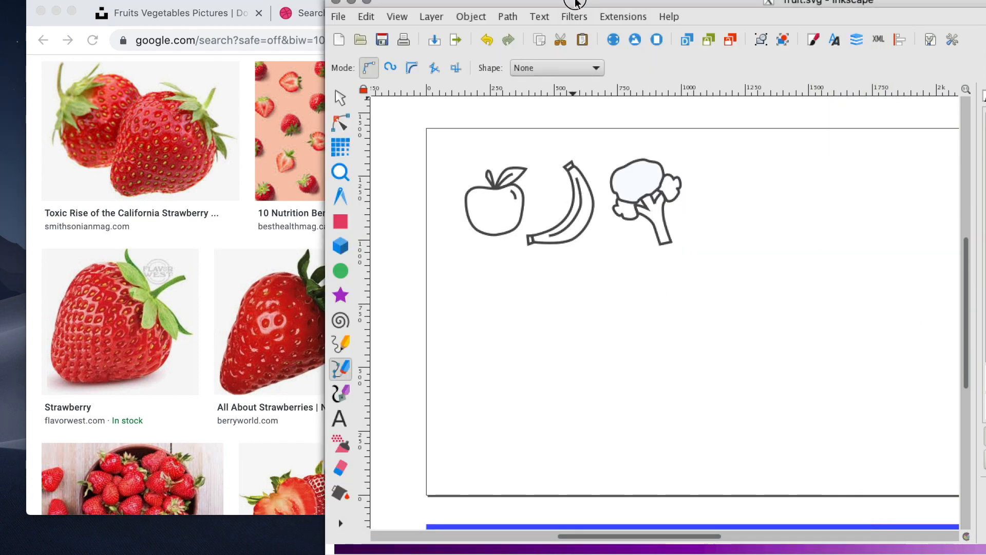
drag(576, 3, 527, 4)
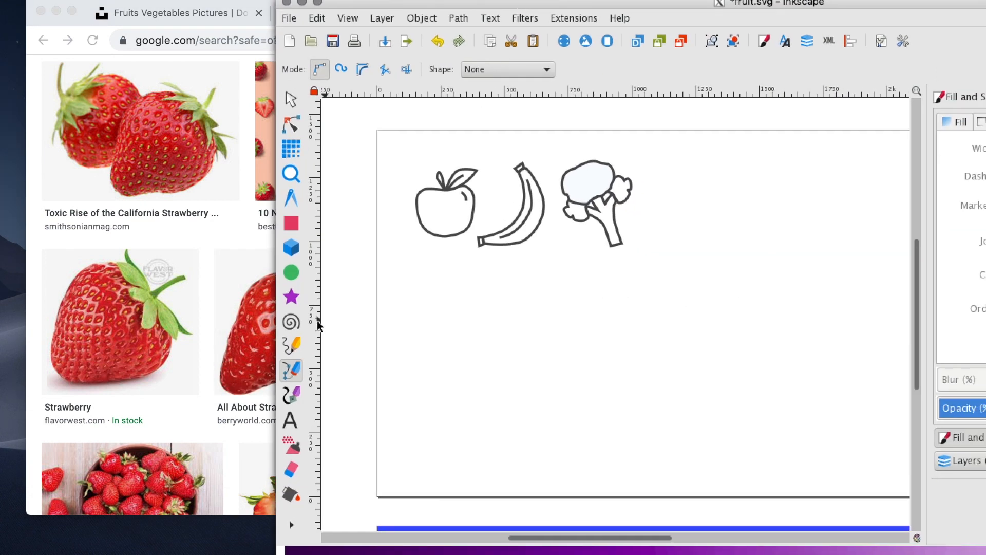
click(291, 297)
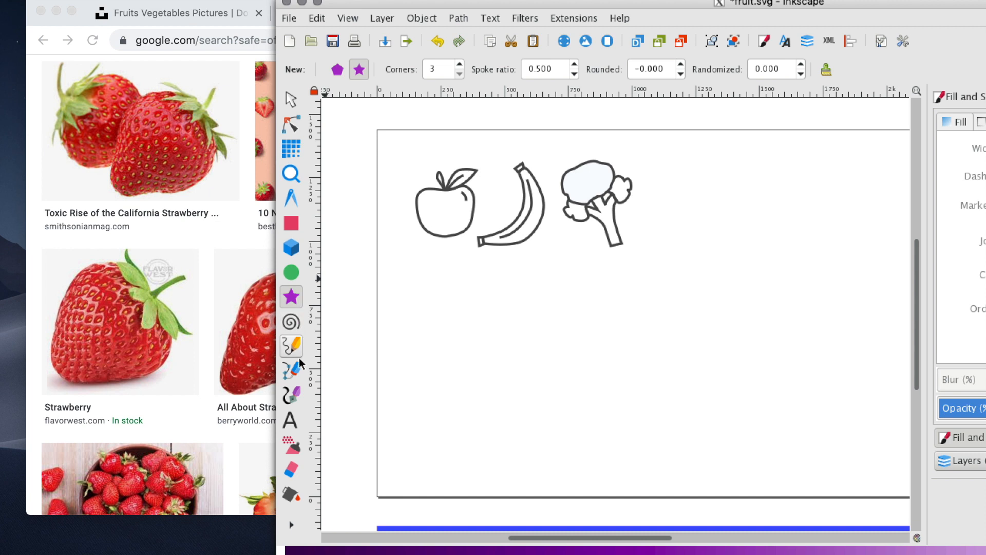
click(297, 377)
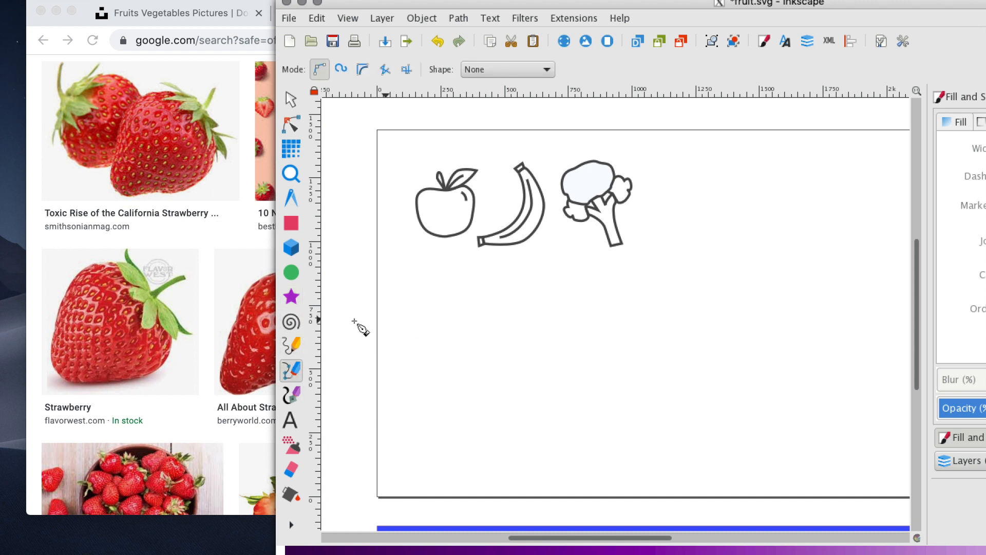
click(292, 297)
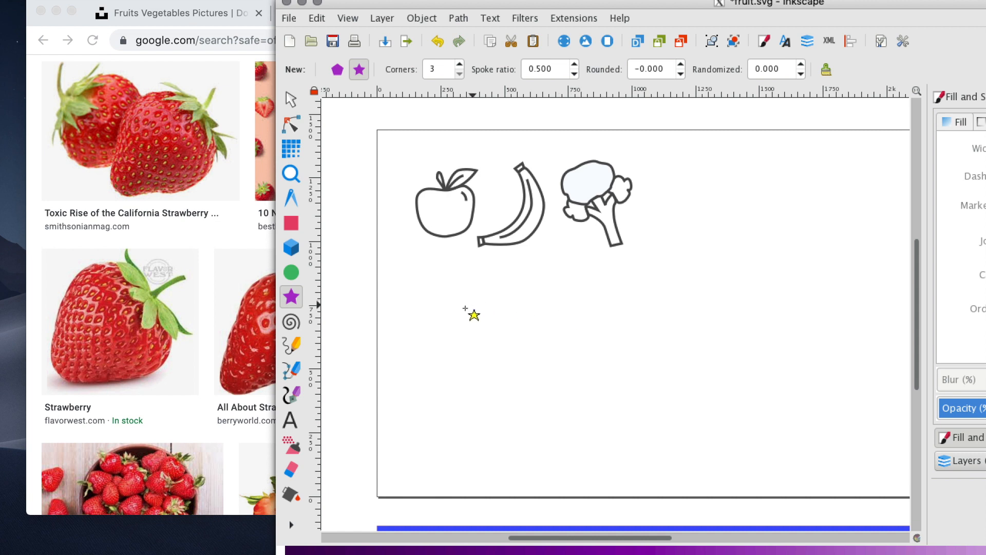
drag(459, 300, 418, 276)
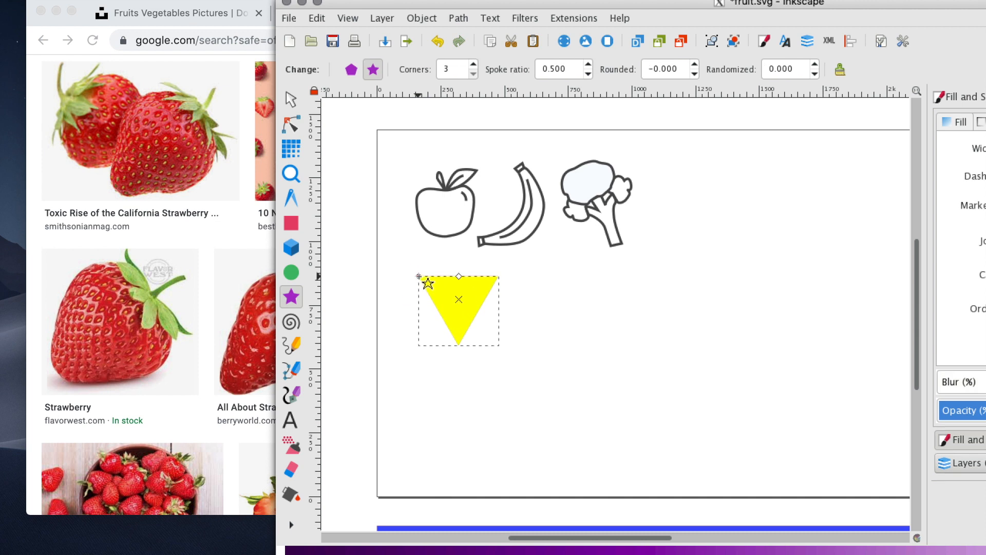
- Move the yellow triangle lower on the page and convert it to a path
click(291, 99)
drag(458, 325, 474, 385)
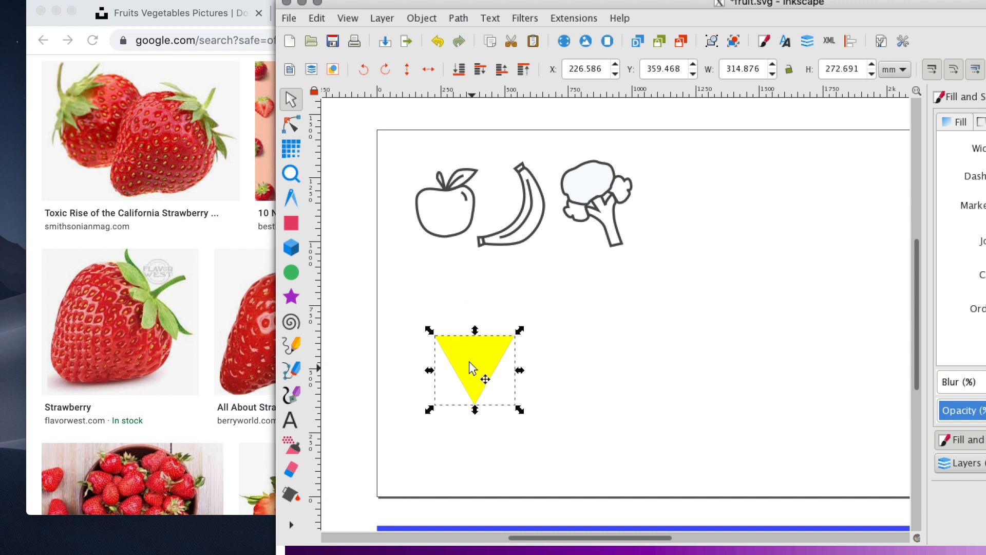
click(294, 130)
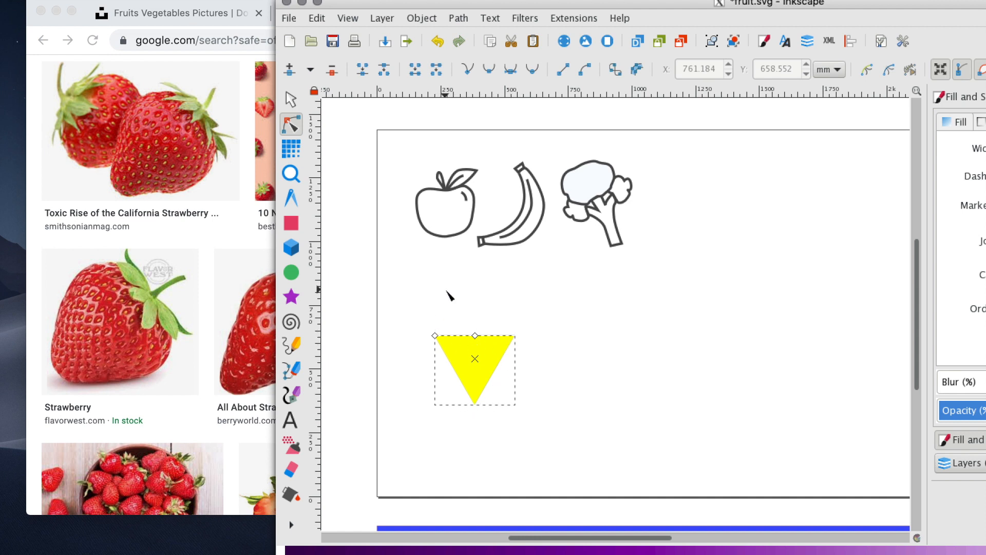
click(432, 18)
mouse_move(446, 18)
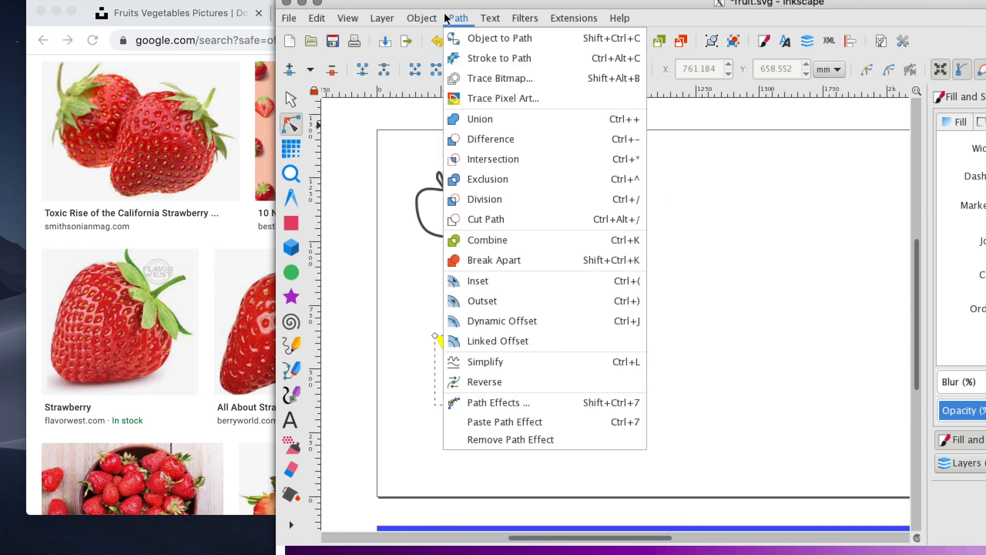
click(507, 40)
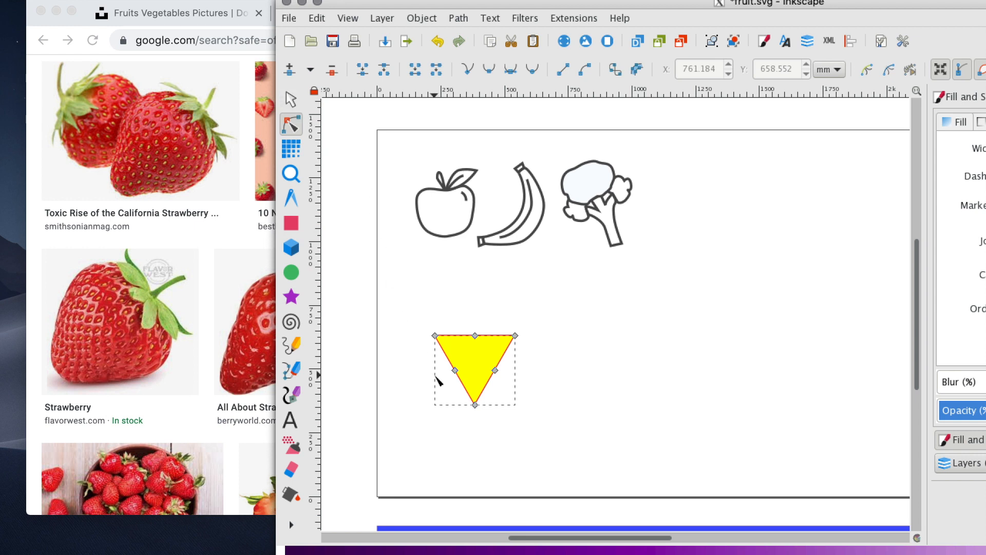
- Round the triangle's three corner nodes into smooth curves
click(435, 336)
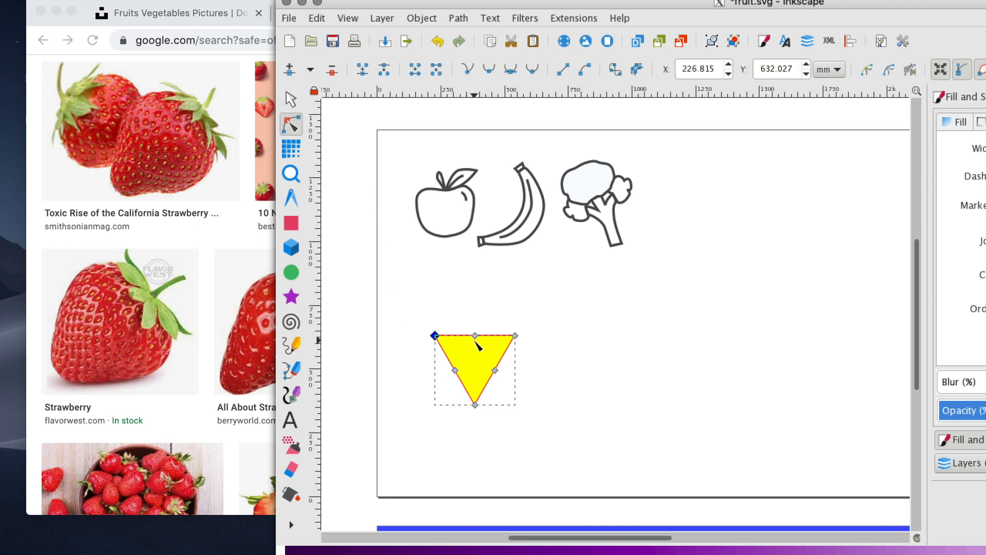
mouse_move(520, 342)
mouse_down()
mouse_move(523, 366)
mouse_move(533, 353)
mouse_up()
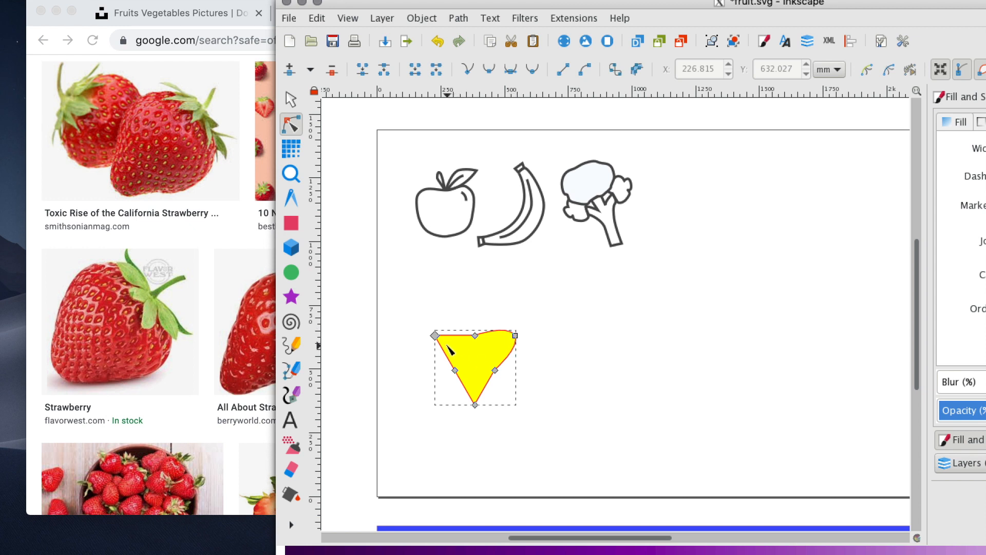
drag(440, 341, 437, 339)
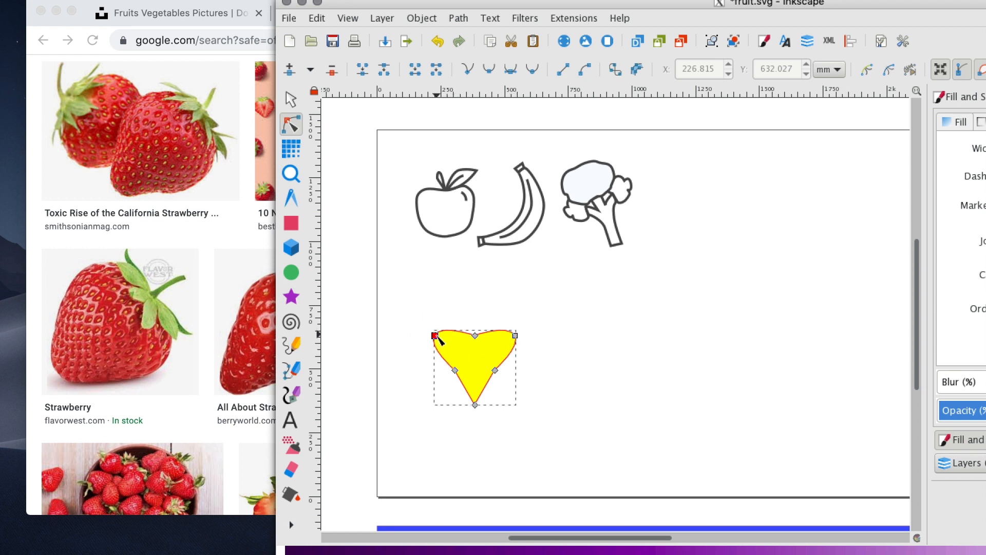
ctrl+click(476, 405)
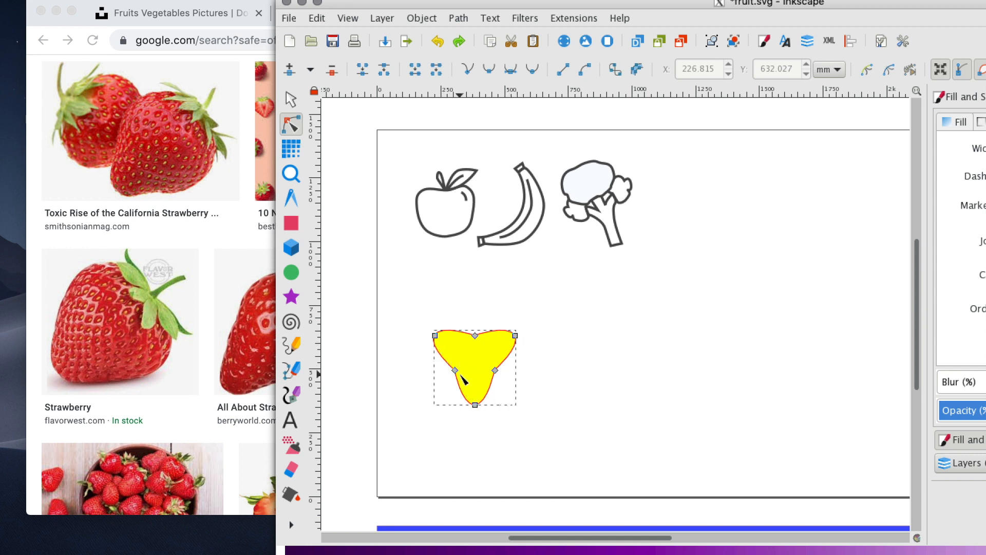
- Pull the two side midpoint nodes outward and raise the top midpoint node to give the shape a fuller strawberry body
drag(459, 376, 505, 374)
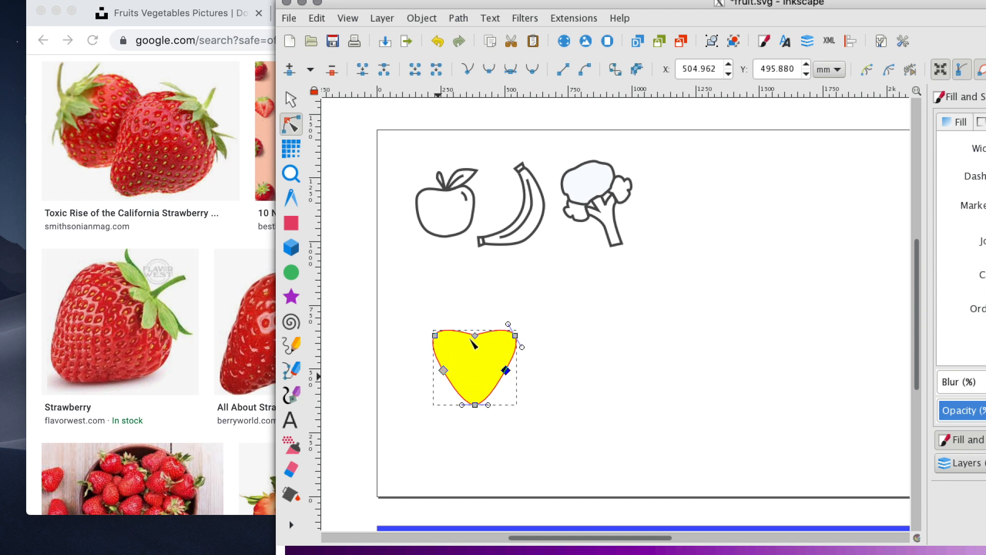
drag(506, 370, 509, 372)
ctrl+click(444, 371)
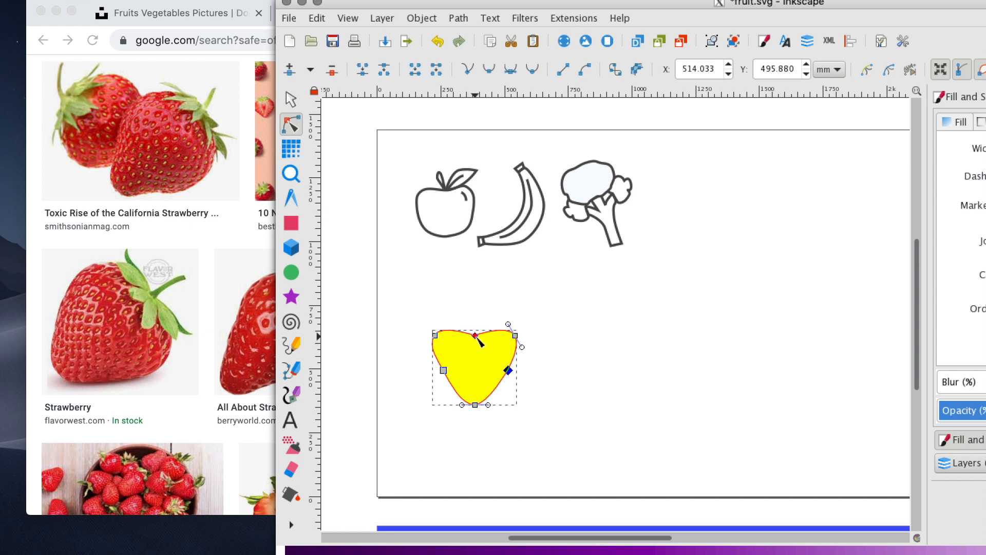
drag(478, 337, 478, 327)
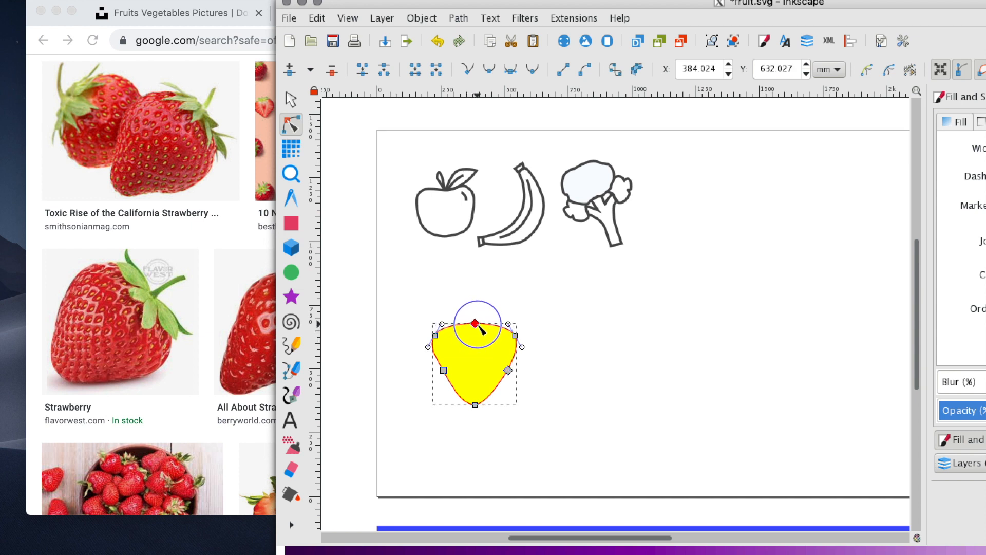
drag(477, 327, 478, 324)
- Nudge the midpoint node on the strawberry body's left side slightly outward and deselect the shape
click(564, 381)
click(582, 347)
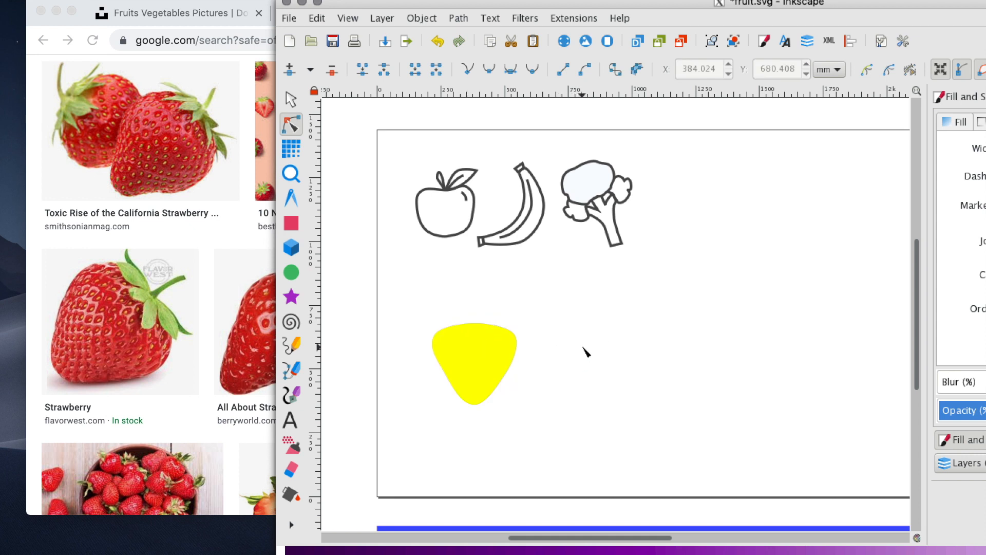
click(499, 359)
click(444, 371)
click(443, 373)
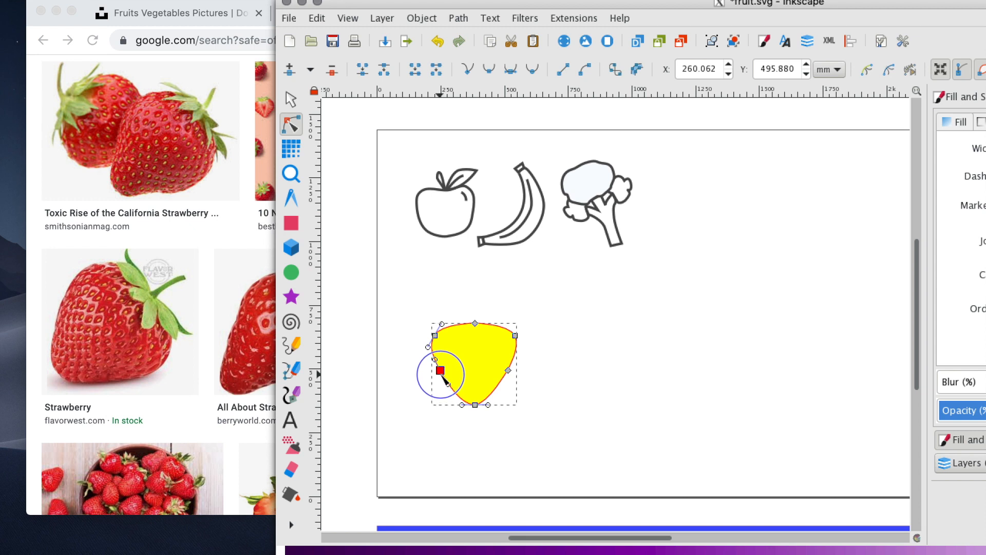
click(588, 399)
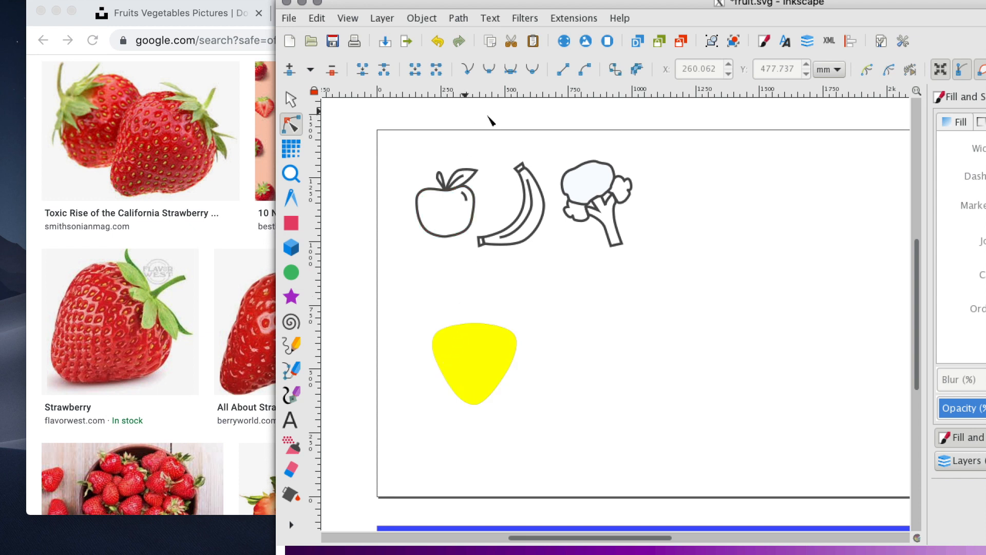
- Enable snapping and start a Bezier path at the top-center node of the yellow strawberry body
drag(539, 4, 530, 5)
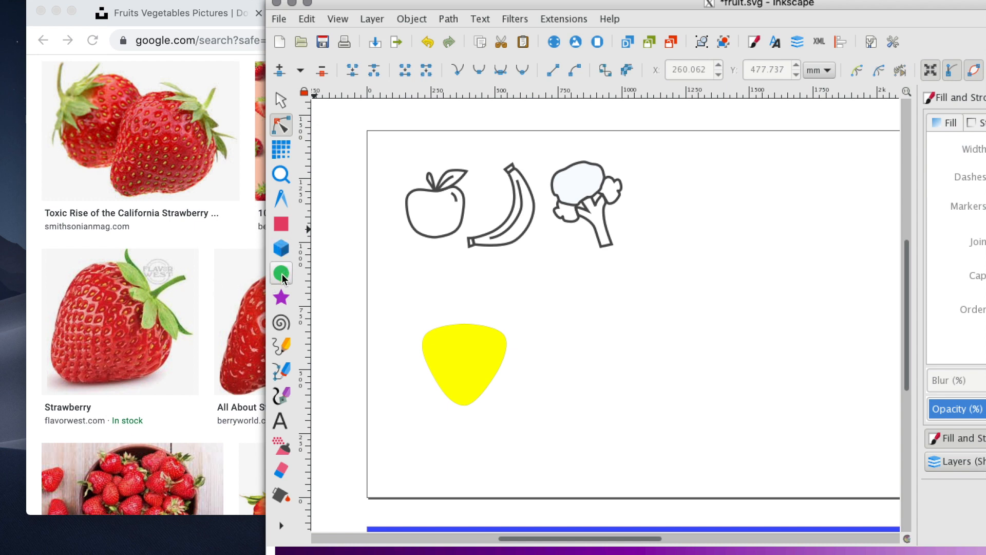
click(289, 371)
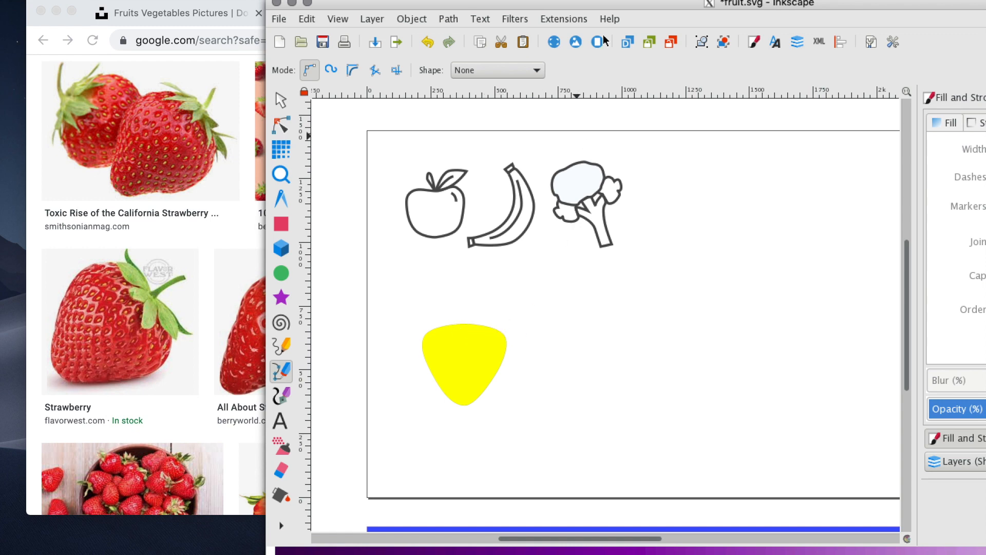
drag(704, 4, 523, 8)
drag(674, 11, 582, 7)
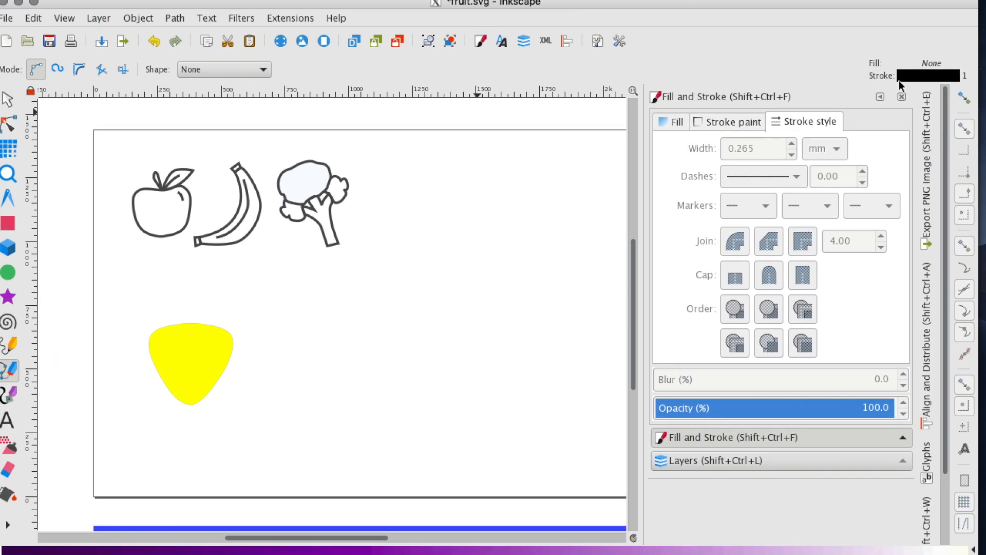
click(962, 103)
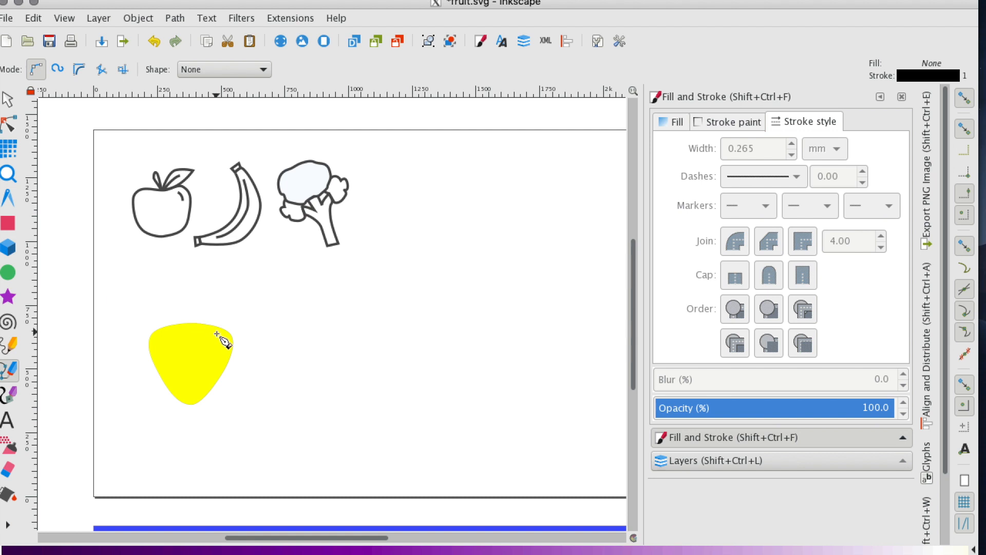
click(191, 324)
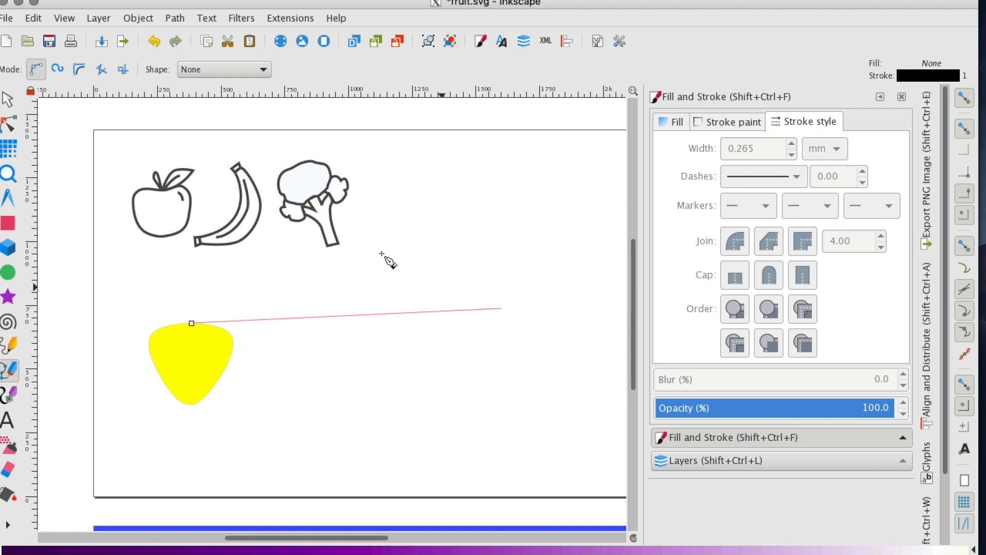
- Toggle snapping and draw a small closed, pointed leaf with two curved sides, running down from the yellow body's top-center node
click(964, 98)
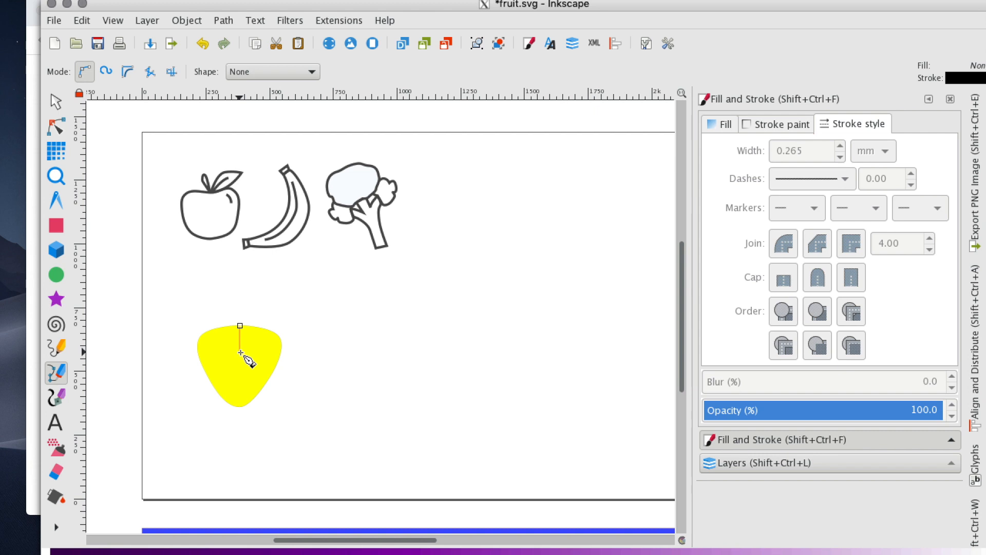
drag(241, 353, 253, 363)
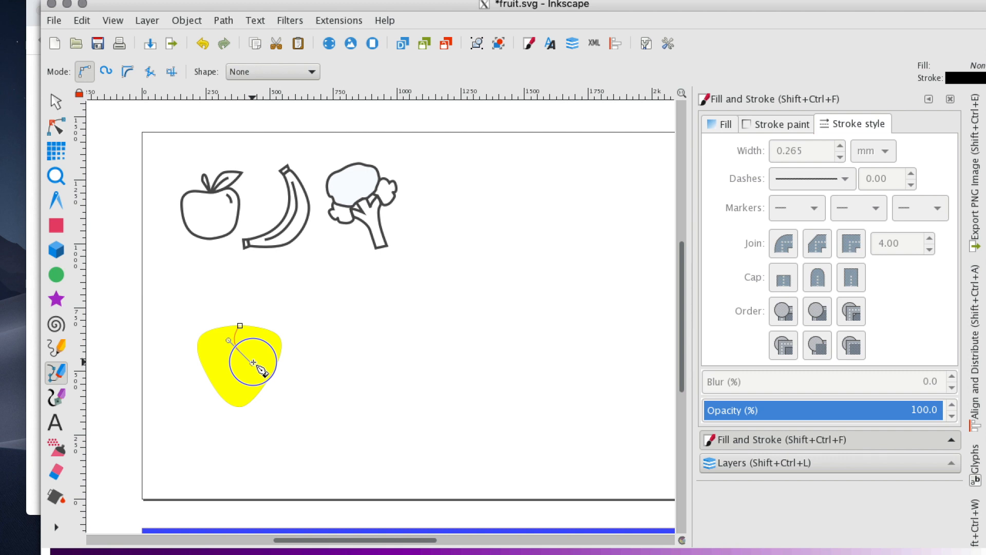
drag(253, 363, 252, 364)
key(Return)
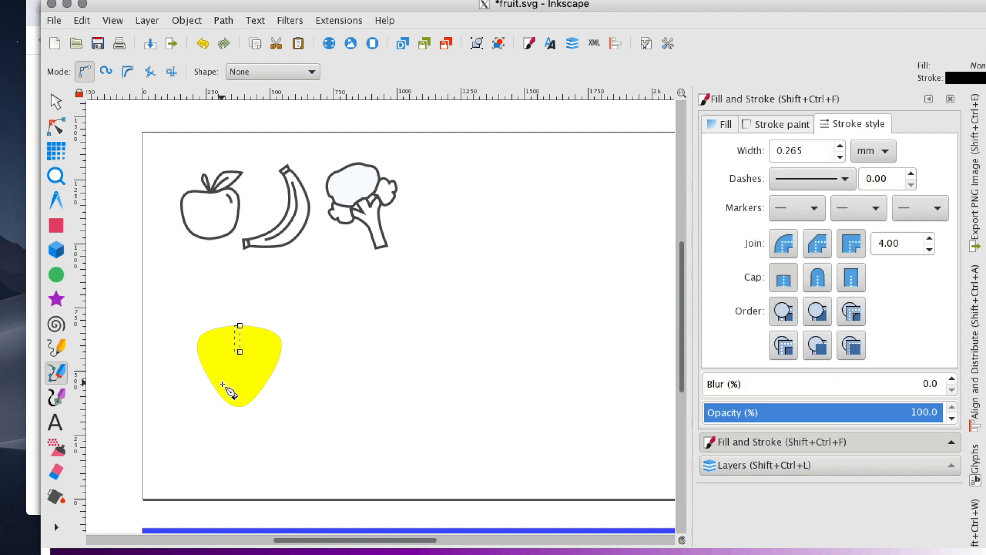
click(240, 352)
drag(240, 326, 223, 313)
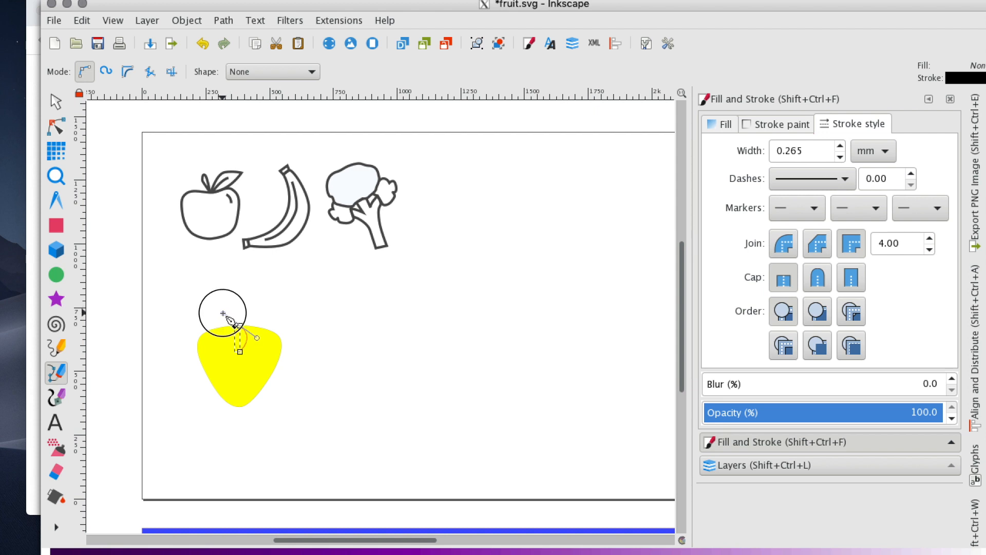
drag(223, 314, 223, 315)
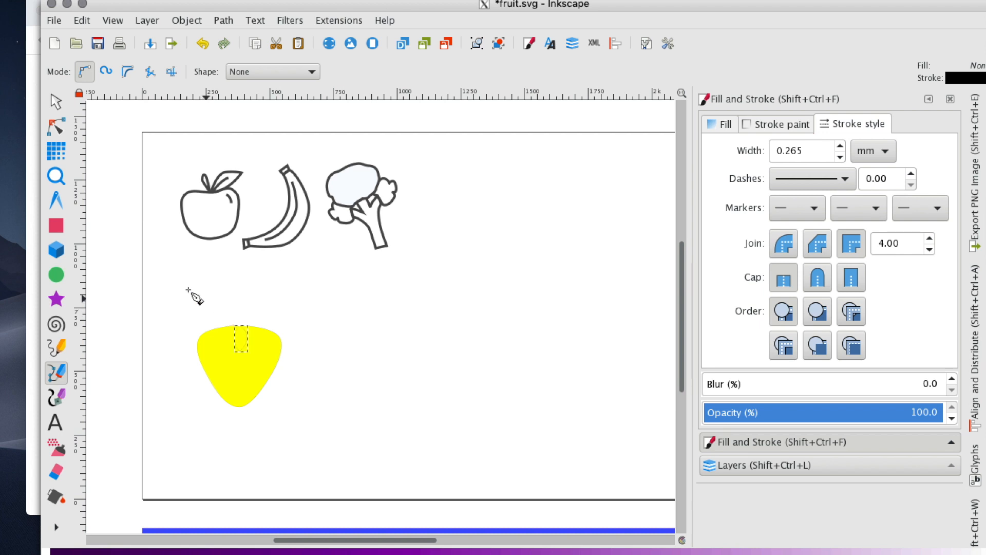
- Set the stroke width of the new leaf outline to 10 mm
click(56, 174)
click(253, 348)
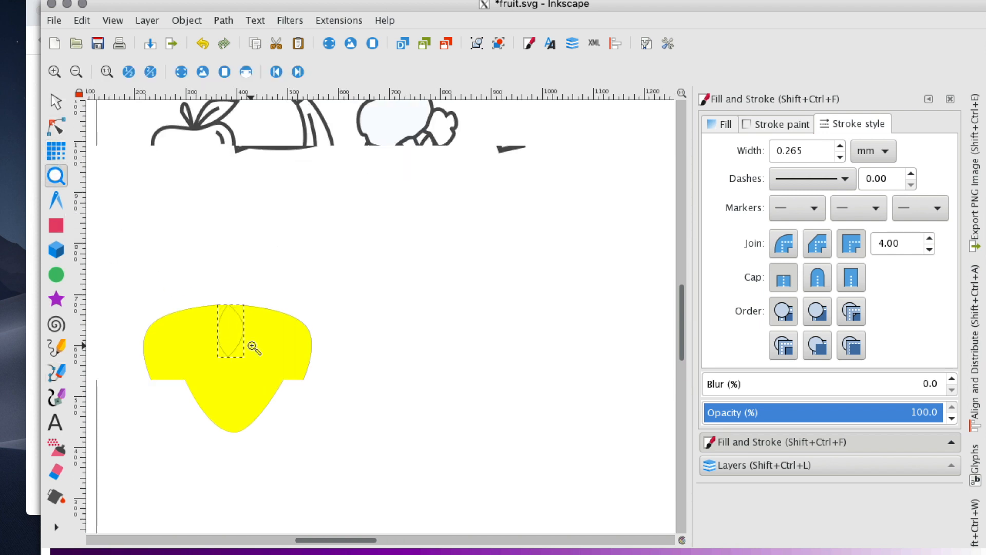
drag(339, 539, 326, 539)
double_click(823, 151)
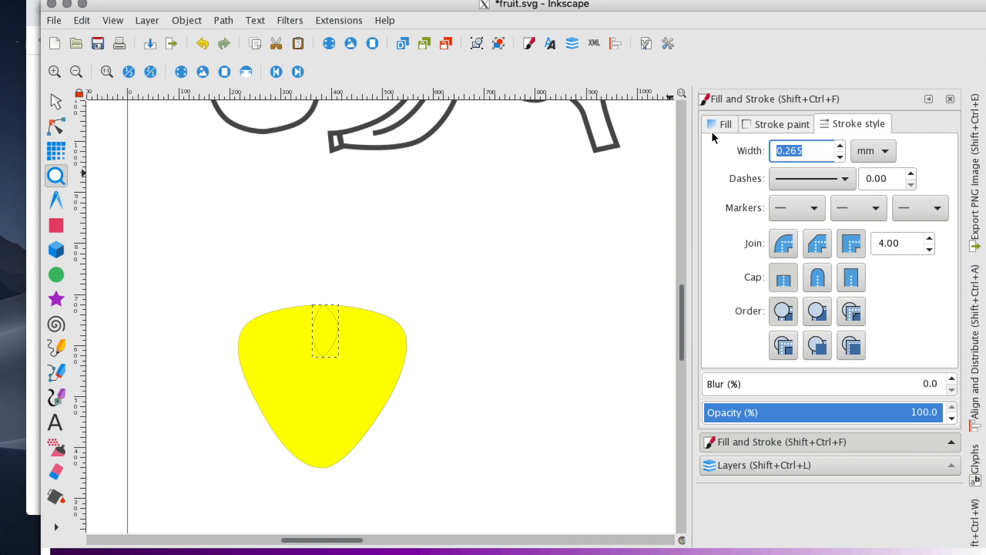
drag(813, 154, 751, 149)
text(10)
key(Return)
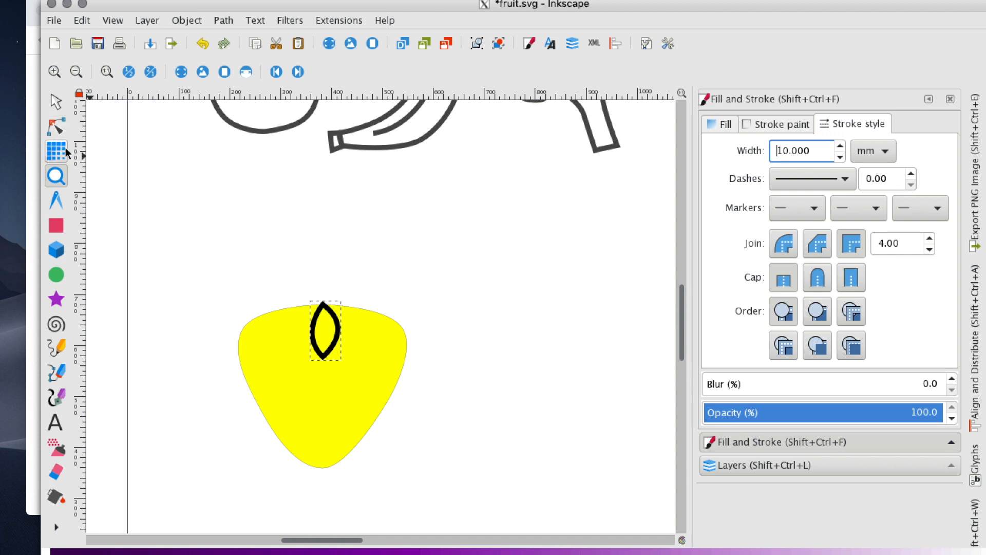
- Copy the leaf, place the copy just left of the original, and rotate it so its lower tip points outward
click(64, 104)
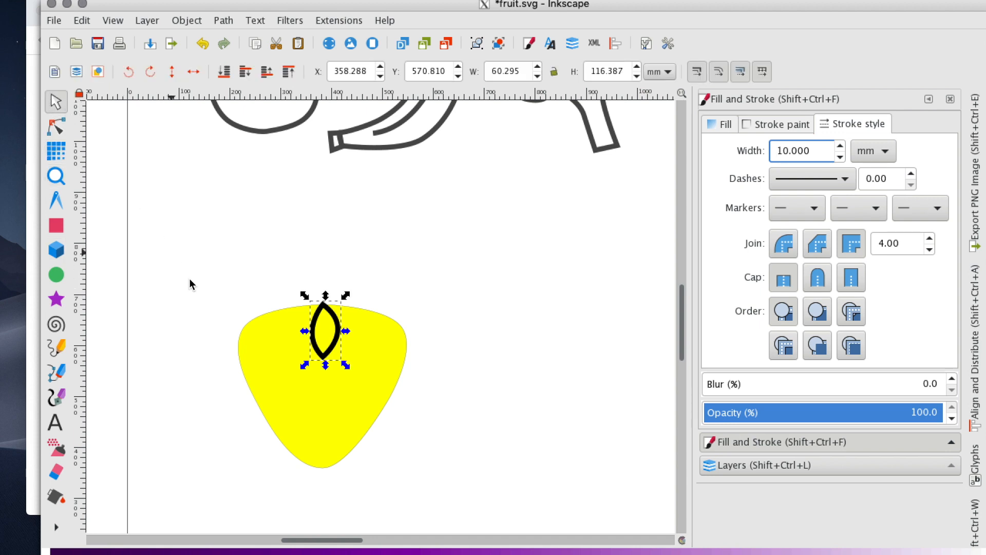
click(339, 345)
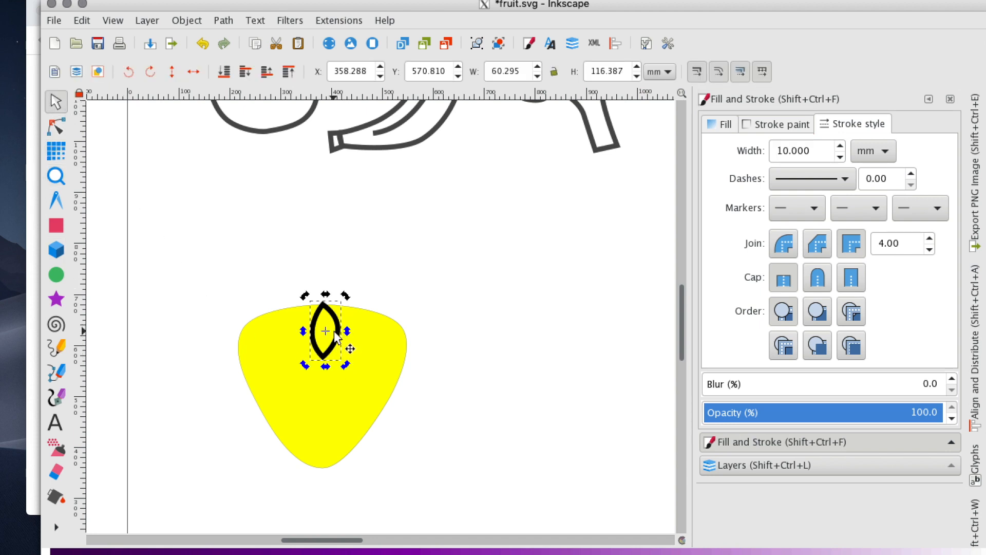
click(338, 344)
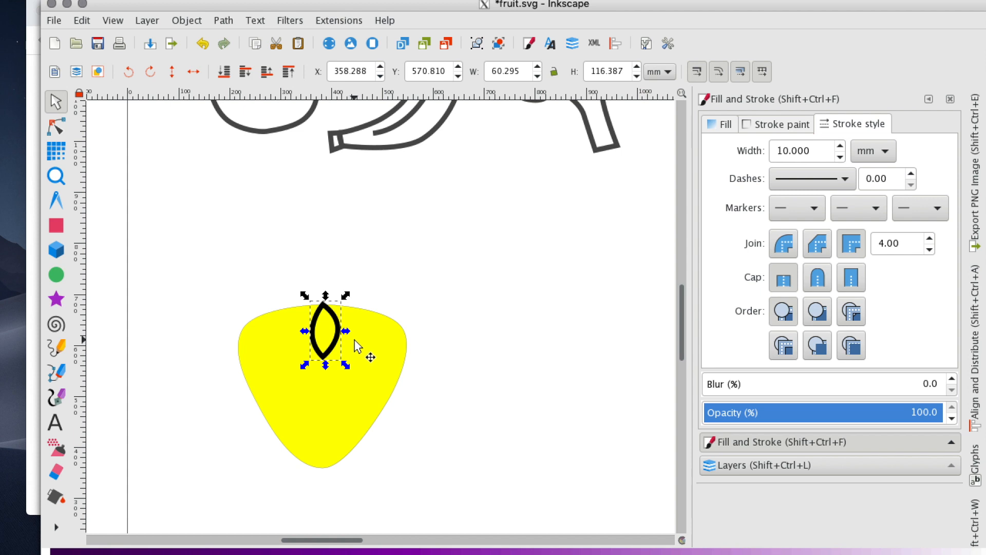
key(ctrl+v)
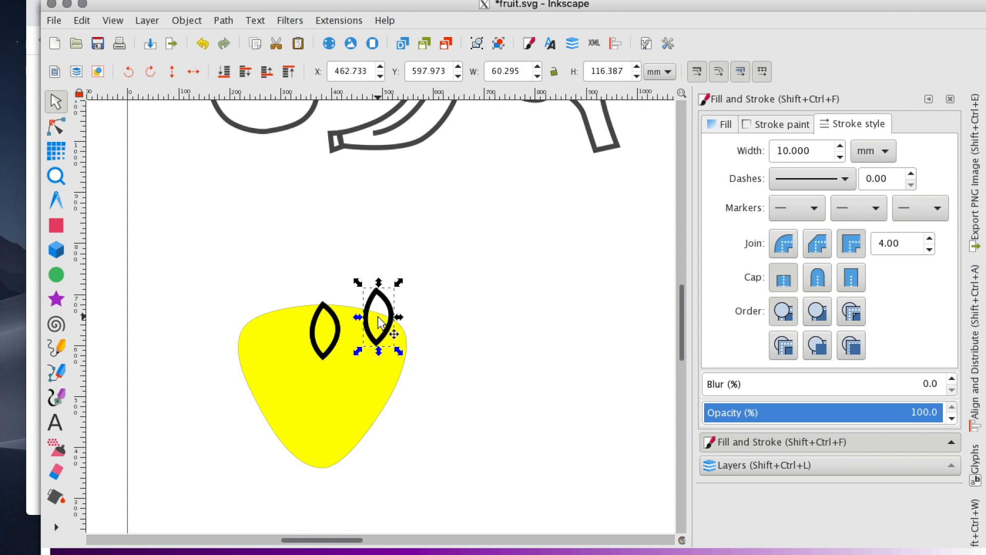
drag(396, 320, 302, 321)
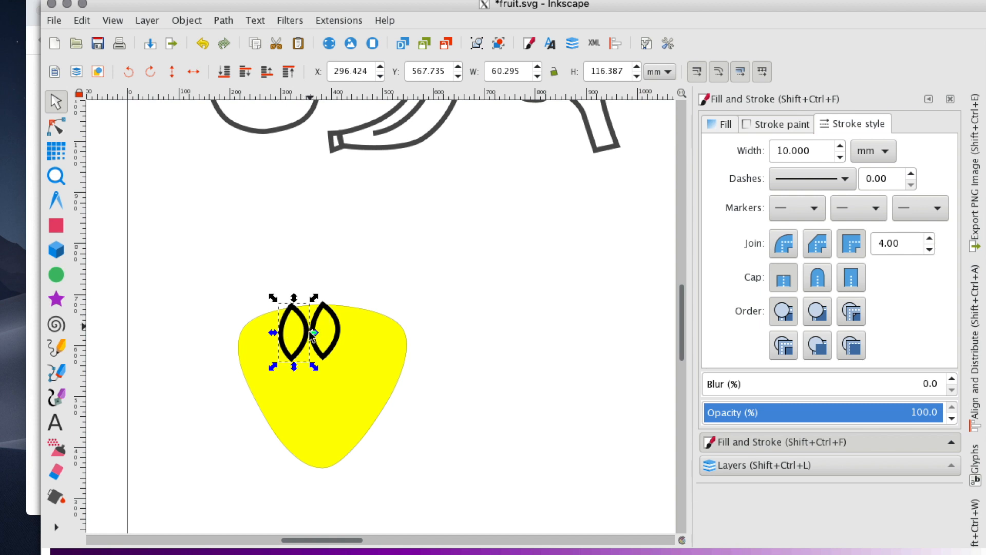
click(302, 321)
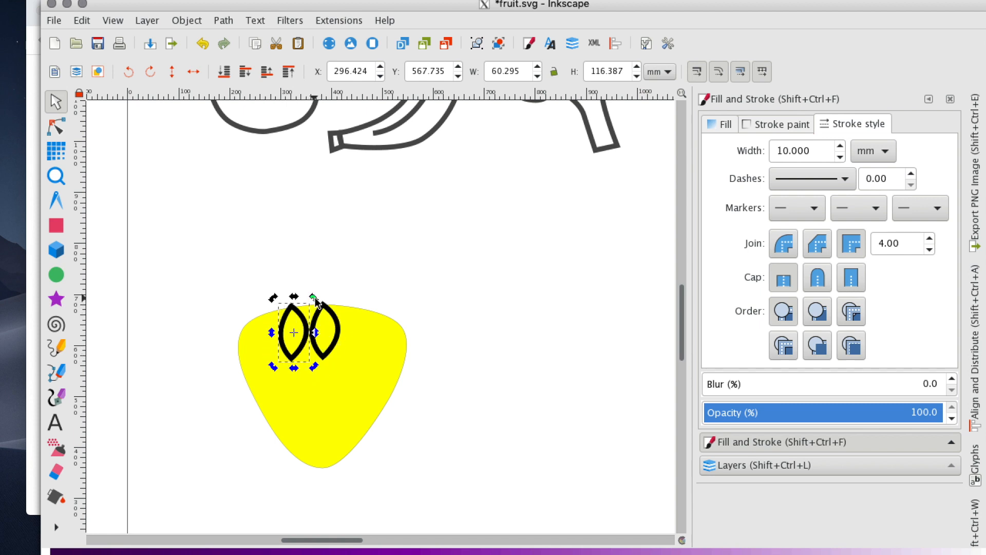
drag(316, 300, 324, 308)
- Rotate the middle leaf slightly counter-clockwise
click(338, 334)
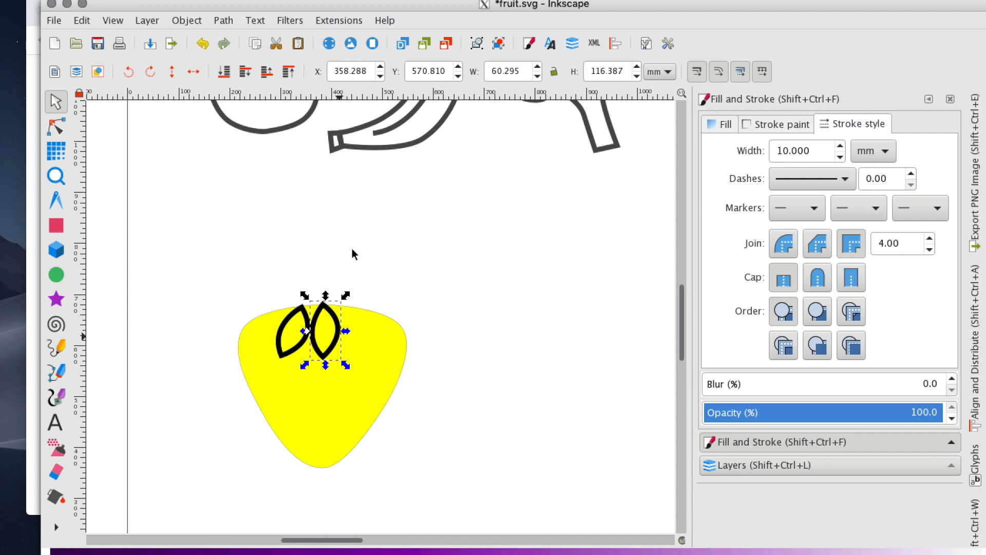
click(338, 328)
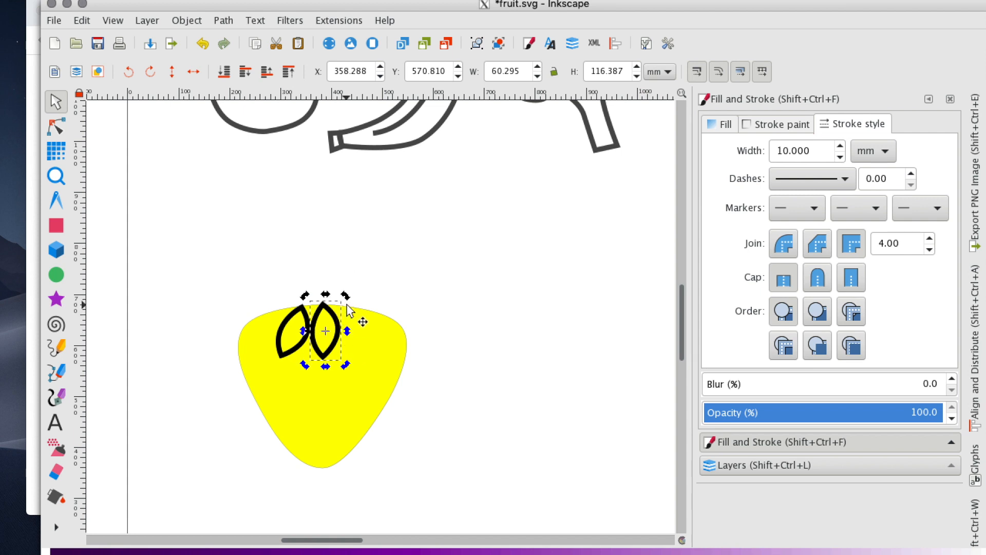
drag(346, 298, 336, 328)
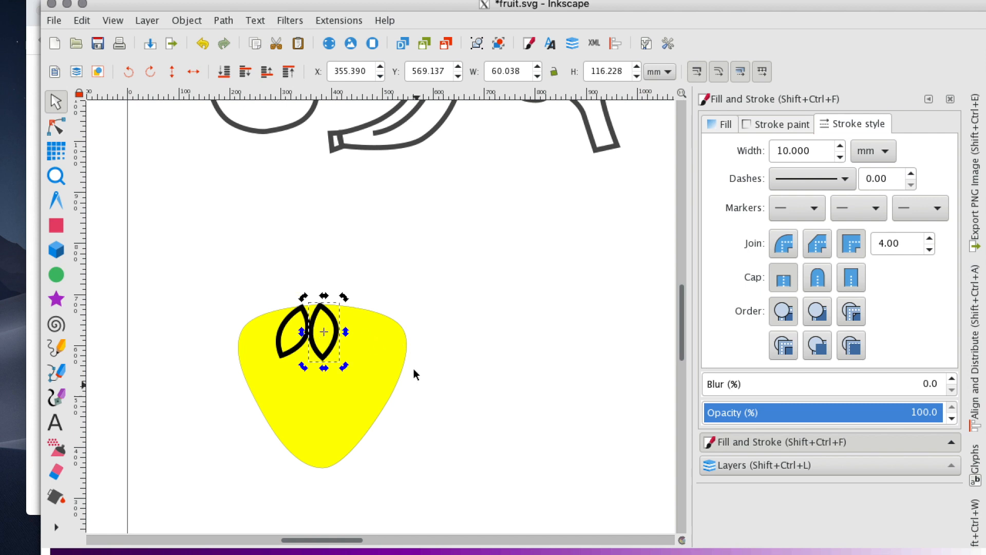
- Add a third leaf copy to the right of the middle leaf and rotate it so its lower tip points outward
key(ctrl+v)
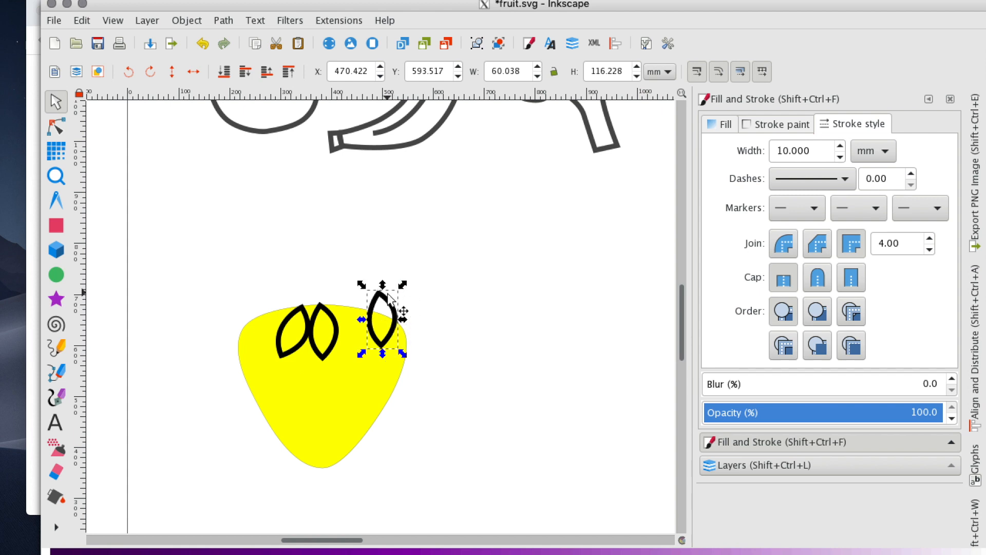
click(388, 298)
drag(399, 285, 375, 301)
- Uncover the strawberry reference photos beside the drawing and gather the three leaves closer together at the body's top center
drag(323, 362, 326, 368)
drag(266, 1, 440, 1)
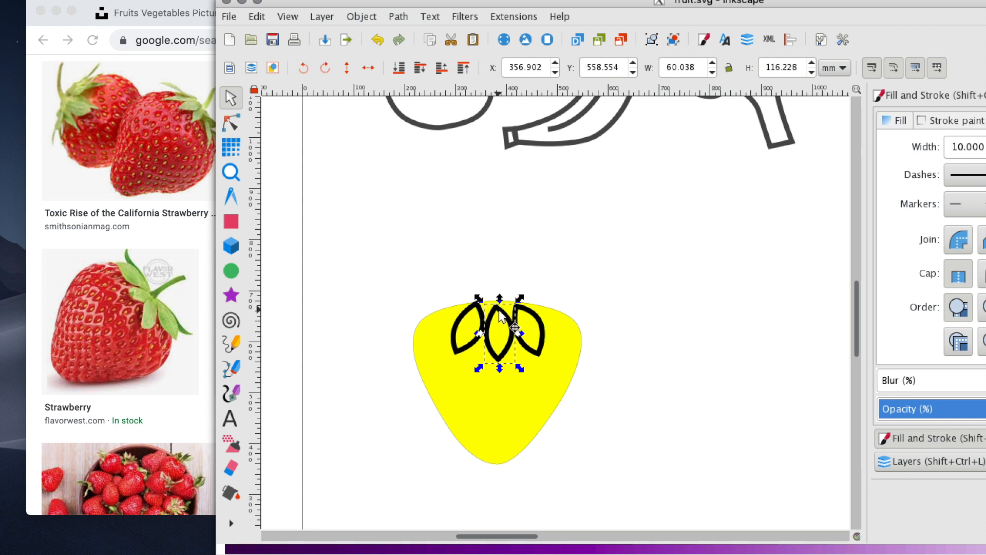
click(472, 345)
drag(483, 312, 532, 313)
click(501, 309)
click(534, 311)
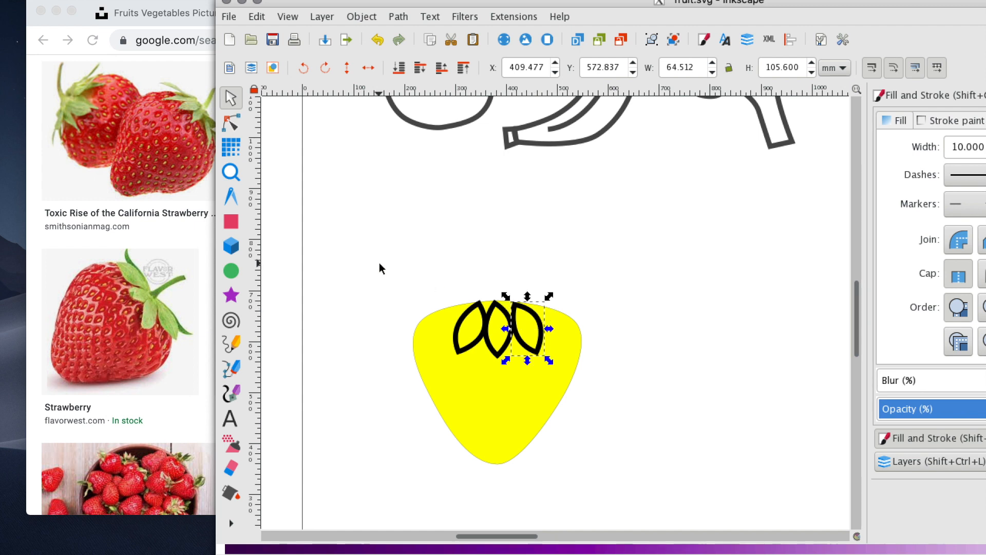
- Move the left leaf's top node onto the body's top-center point and adjust its outer curve handle
click(230, 121)
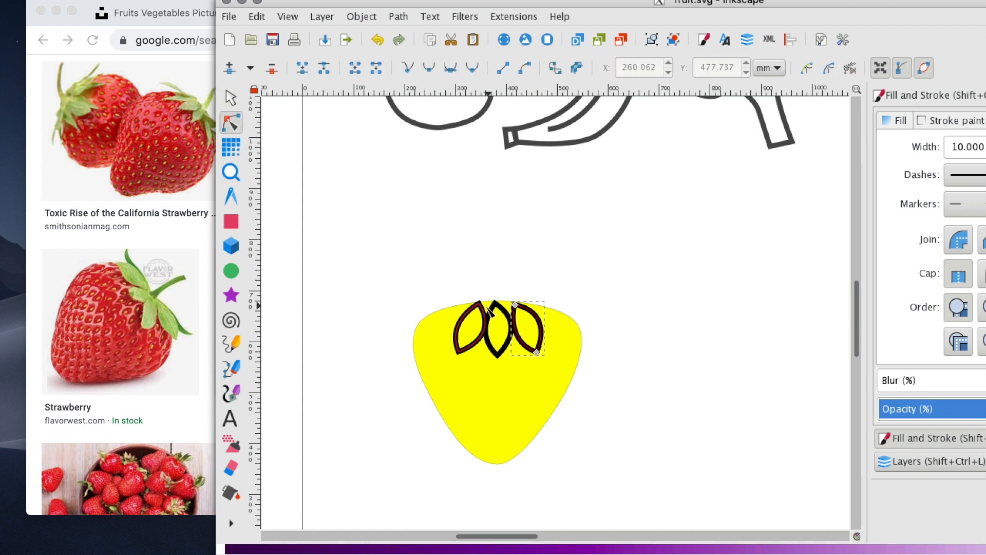
click(486, 312)
click(481, 306)
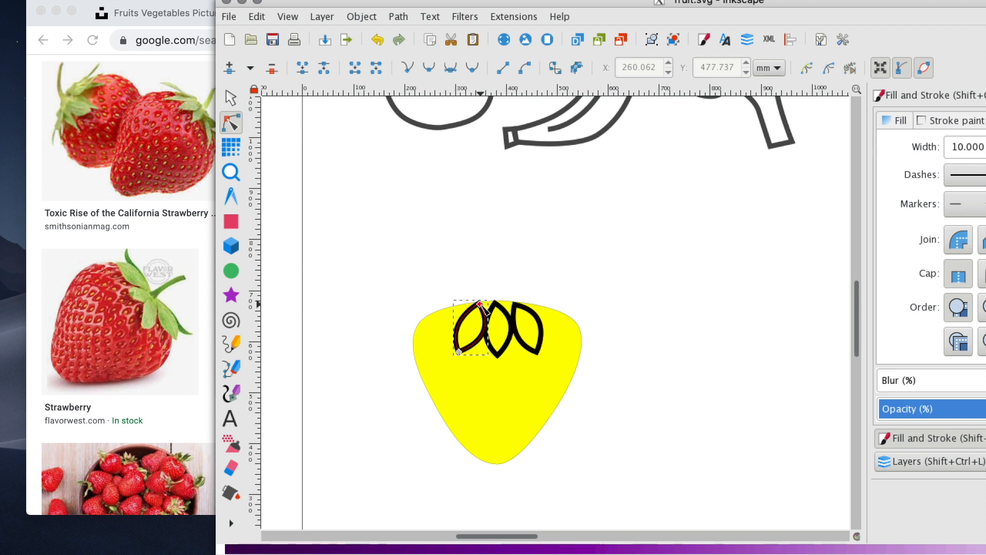
drag(483, 308, 495, 309)
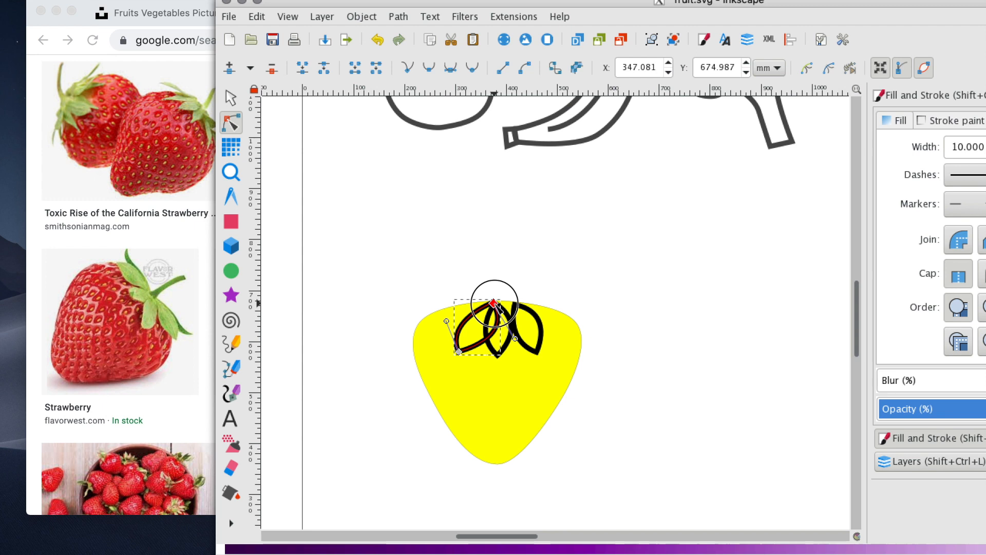
drag(494, 303, 496, 302)
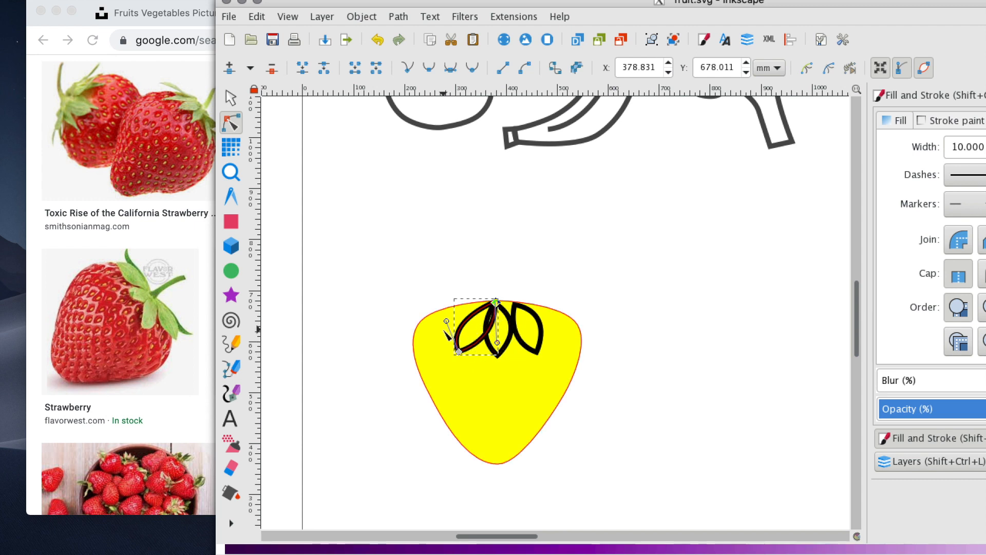
drag(446, 321, 452, 313)
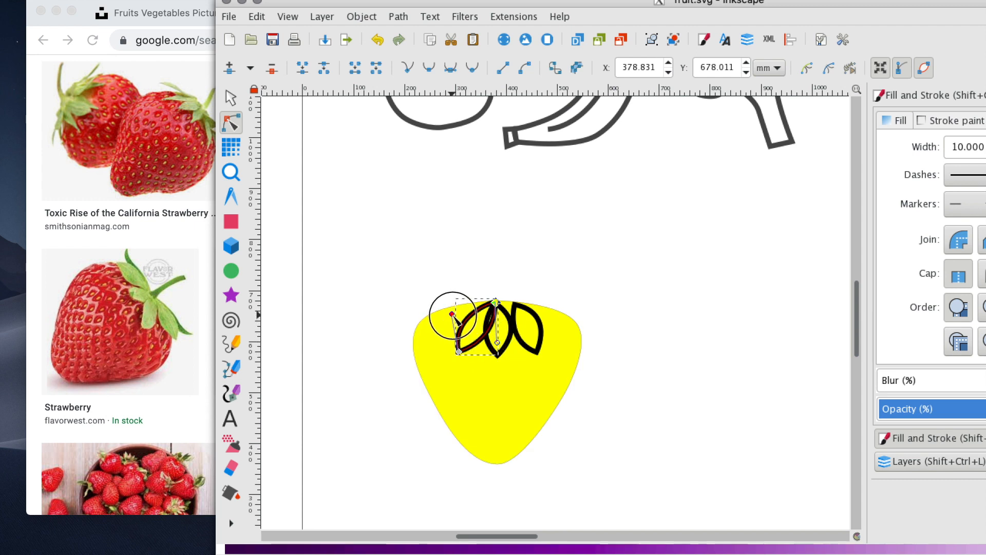
- Join the right leaf's top node to the body's top-center point and raise the lower tips of both side leaves
click(539, 321)
drag(515, 304, 542, 308)
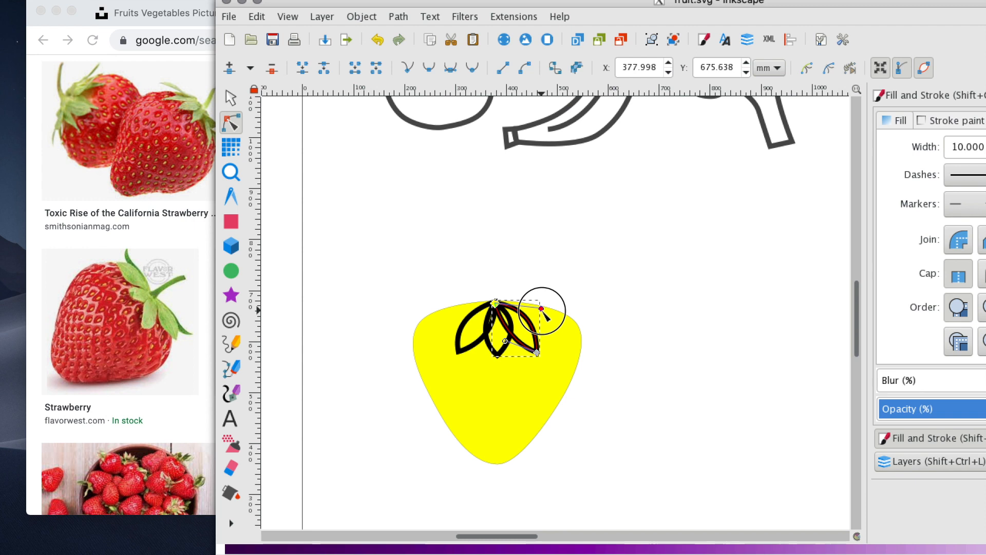
drag(537, 352, 454, 347)
click(519, 340)
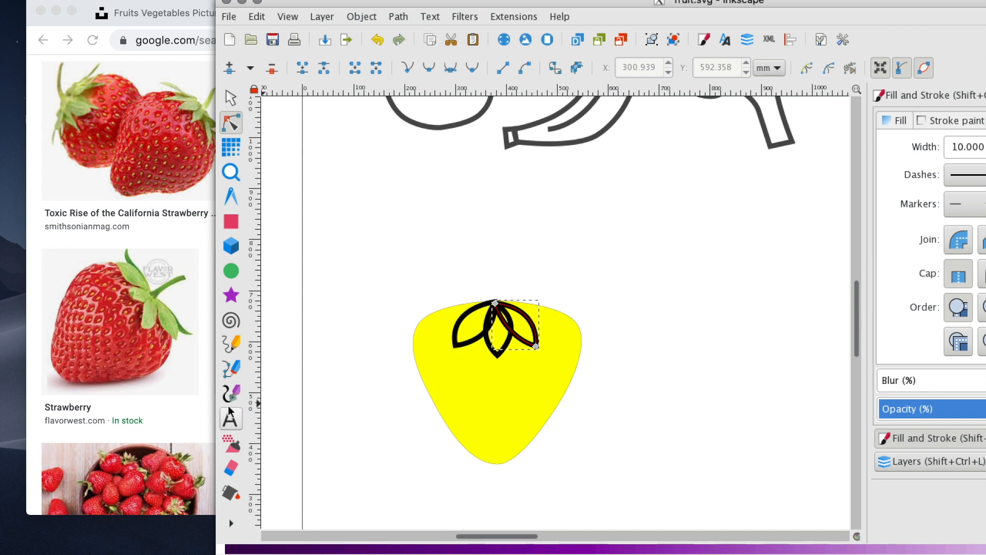
- Draw a fourth narrow, curved leaf from the top-center point toward the strawberry's upper-left shoulder
click(231, 368)
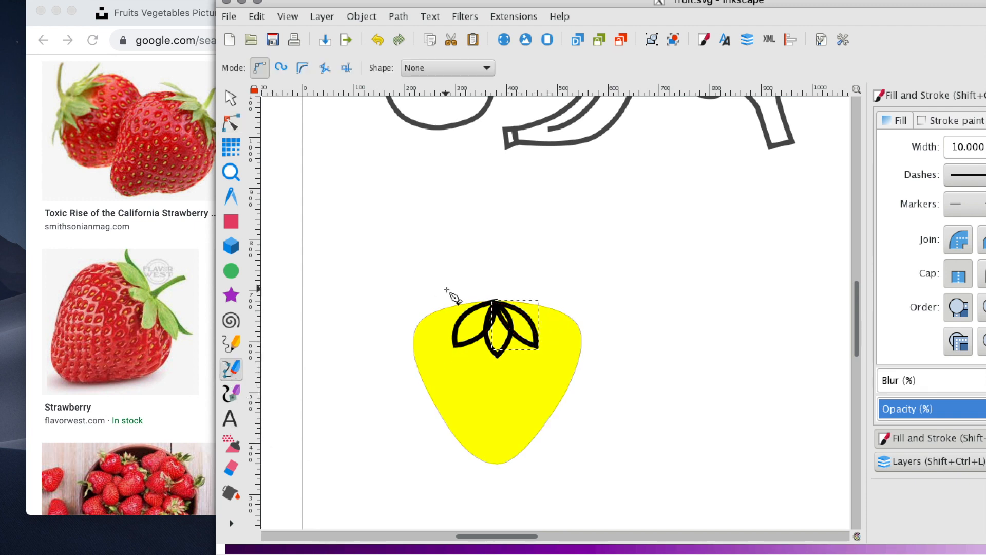
click(497, 303)
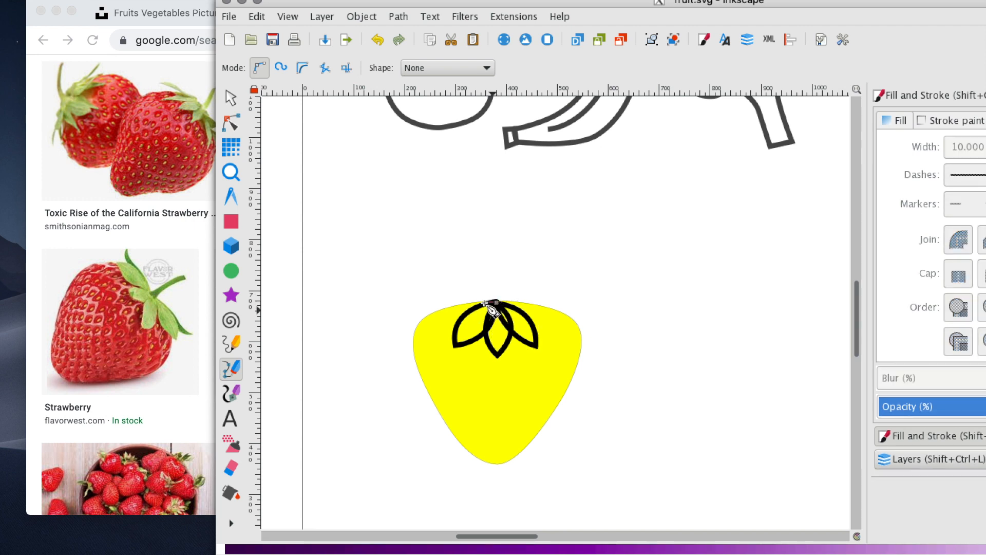
drag(456, 306, 436, 324)
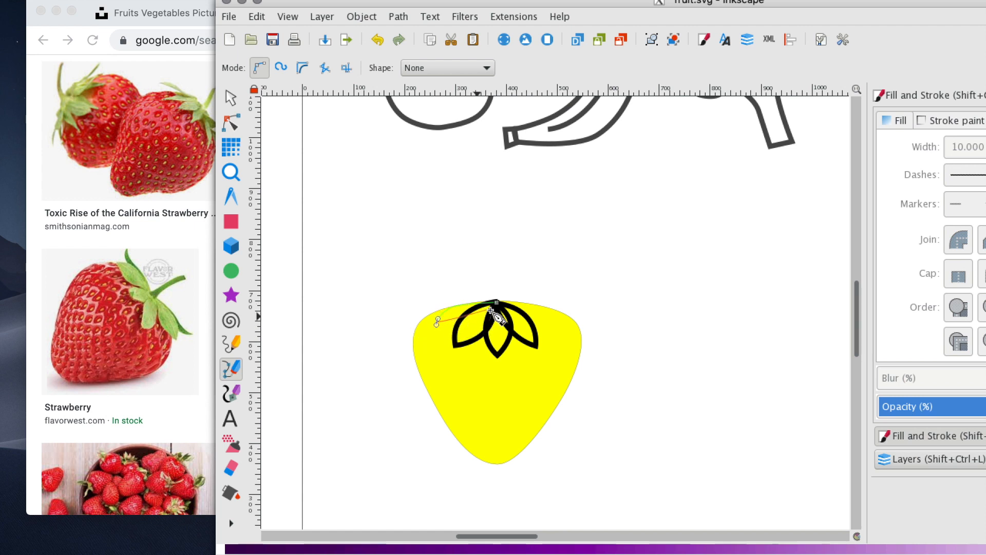
drag(497, 303, 518, 280)
right_click(517, 280)
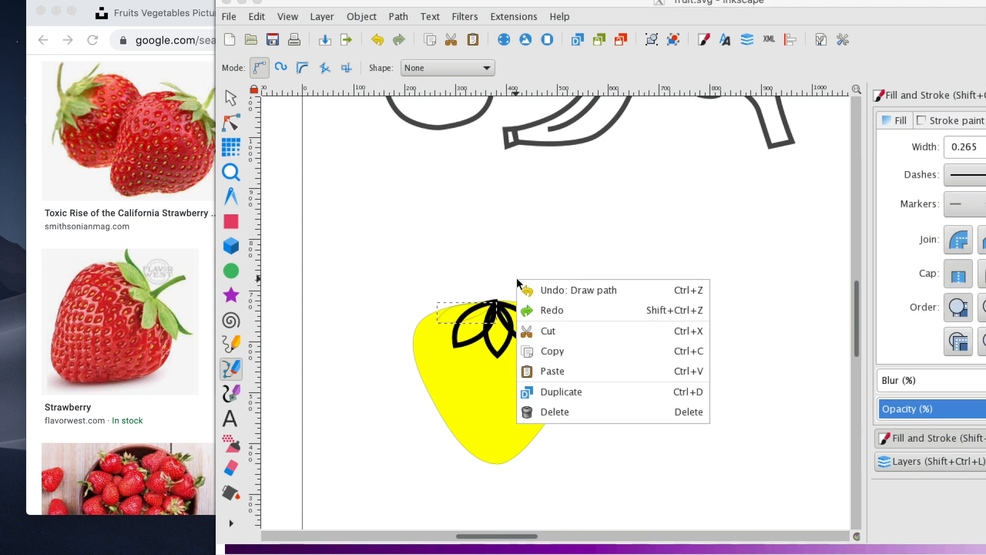
click(457, 292)
key(s)
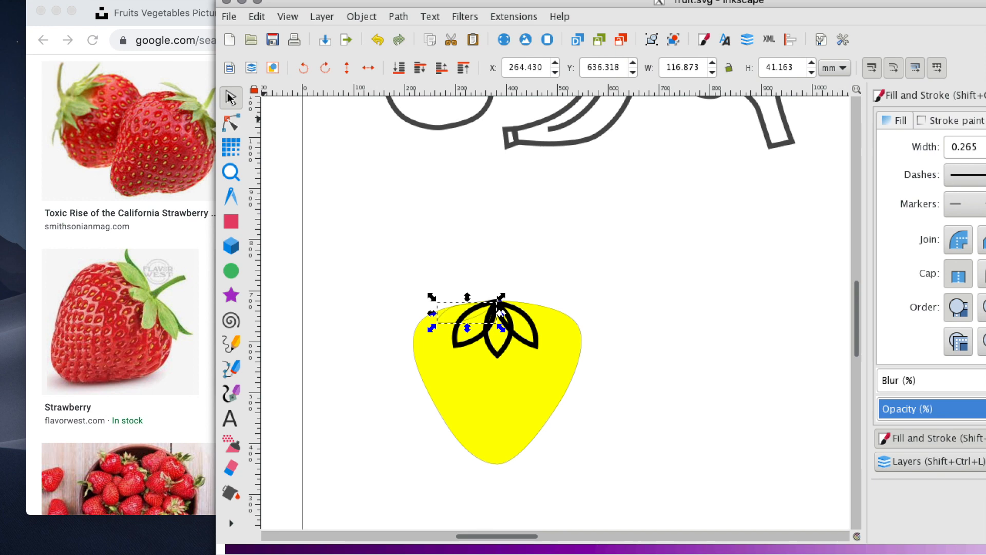
- Set the upper-left leaf's stroke width to 10 mm
drag(896, 3, 721, 11)
drag(817, 155, 624, 145)
text(10)
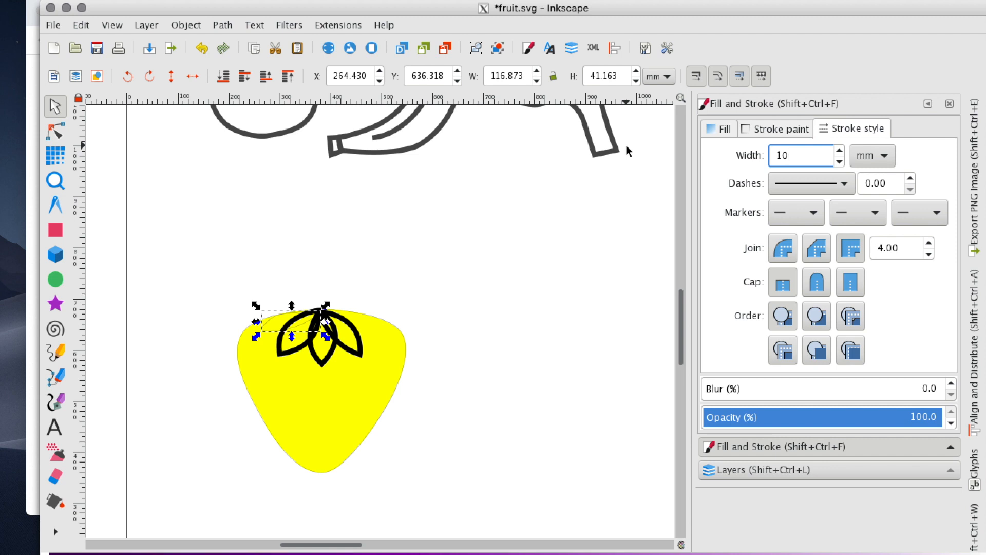
key(Return)
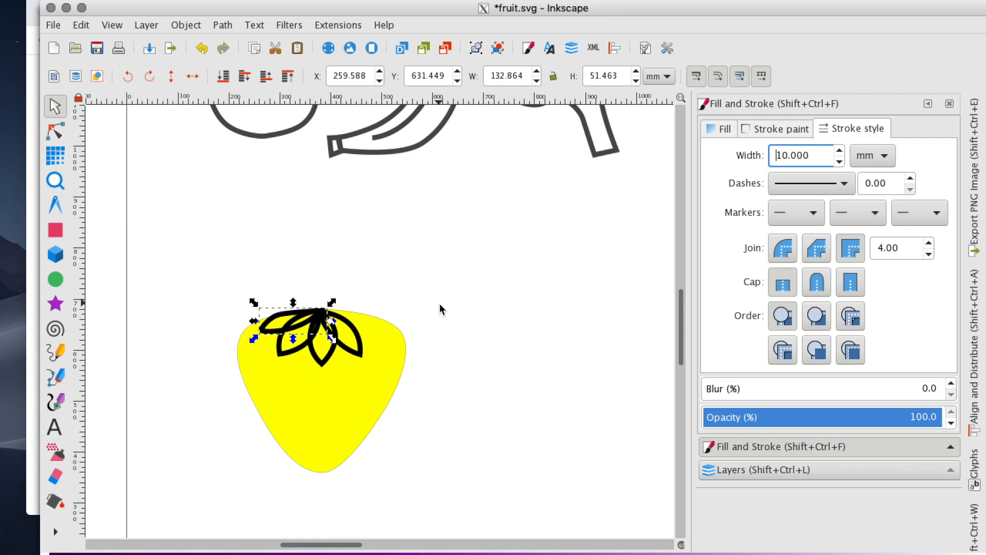
- Place a horizontally mirrored copy of the upper-left leaf toward the body's upper-right shoulder, its inner tip on the top-center point
click(270, 315)
drag(295, 325, 433, 314)
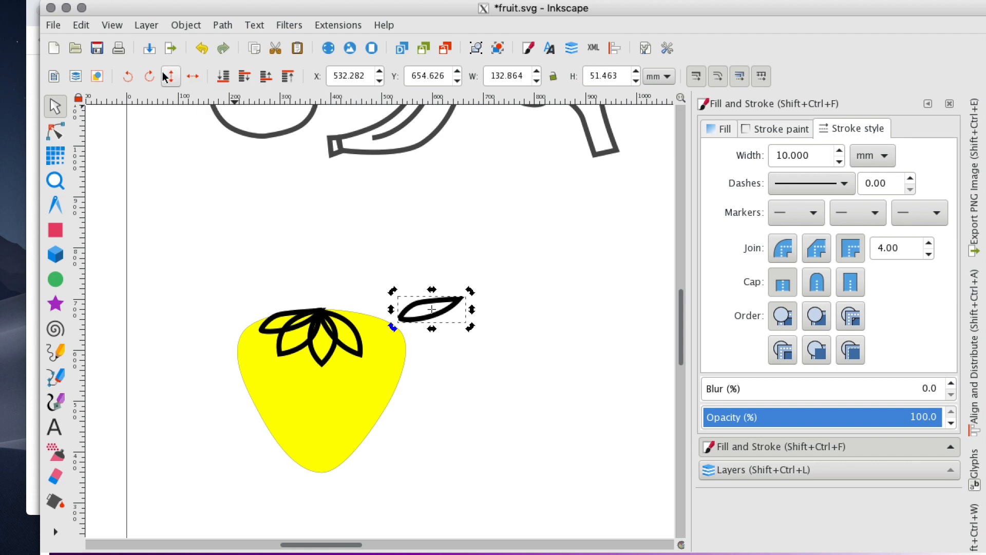
click(192, 77)
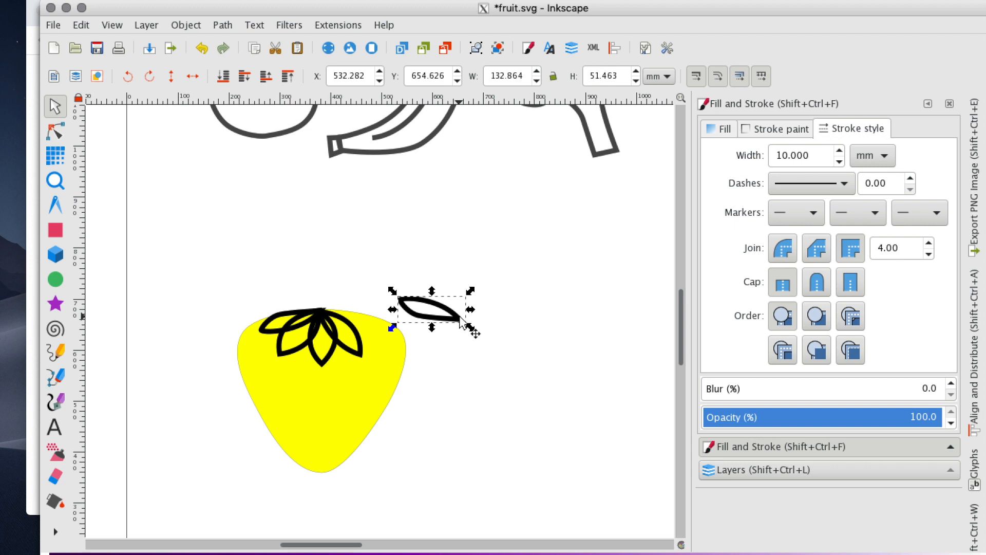
key(v)
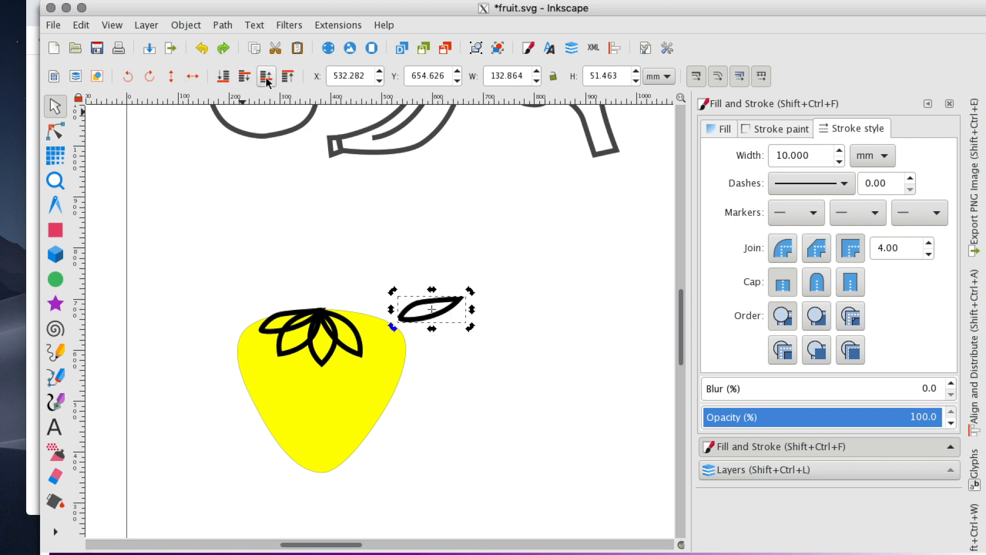
click(173, 77)
click(172, 77)
click(172, 78)
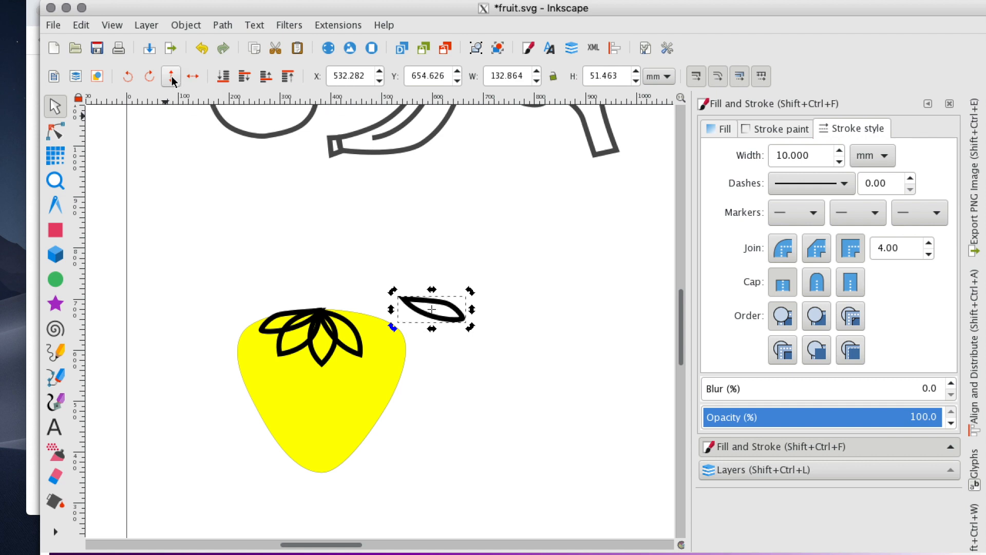
drag(445, 307, 362, 317)
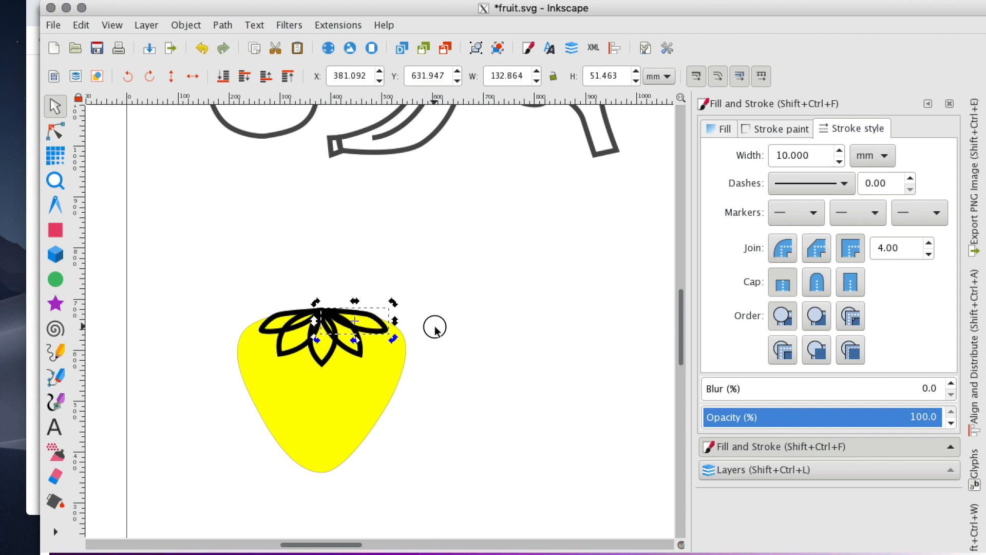
click(326, 296)
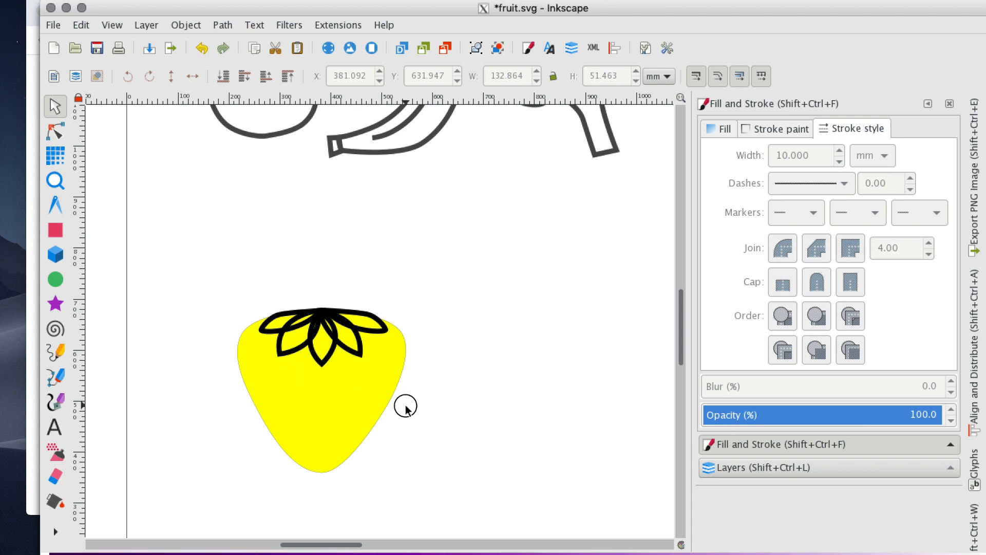
- Remove the yellow fill from the strawberry body
click(380, 377)
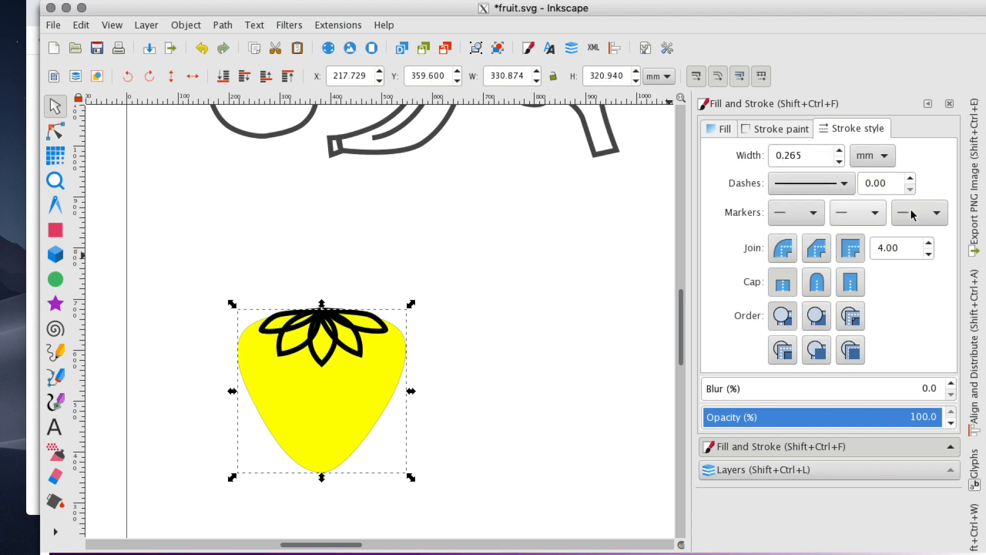
click(722, 130)
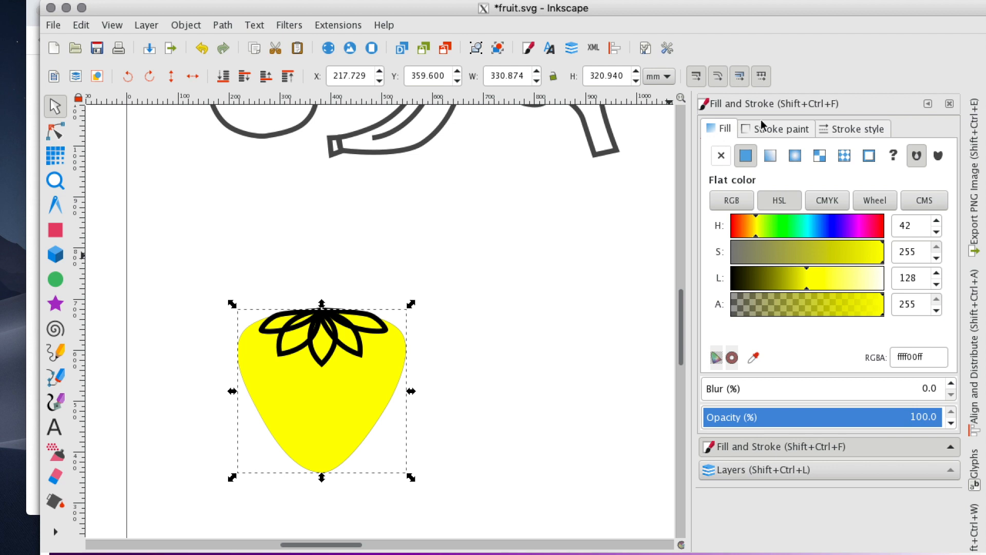
click(775, 130)
click(719, 128)
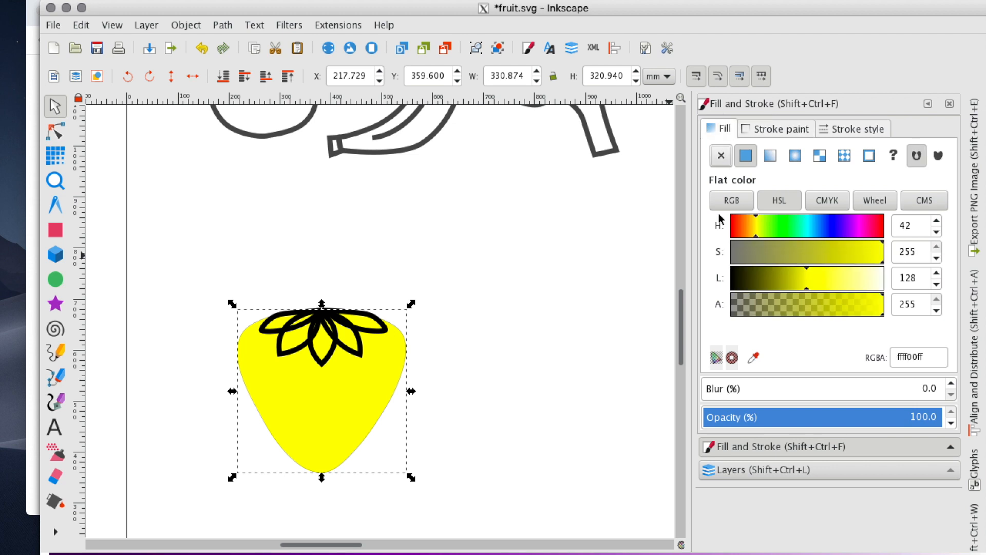
click(721, 155)
- Set the strawberry body's stroke width to 10 mm
click(762, 130)
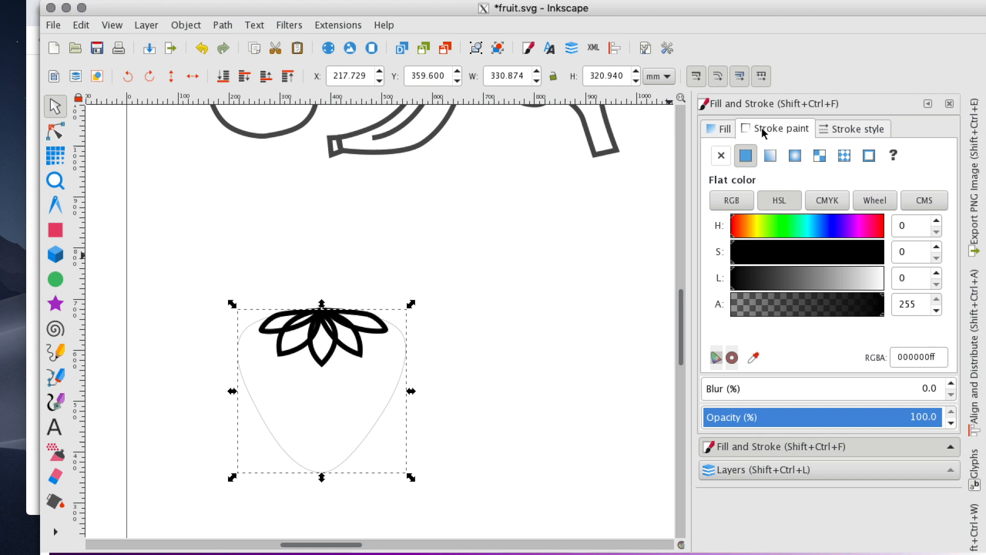
click(850, 129)
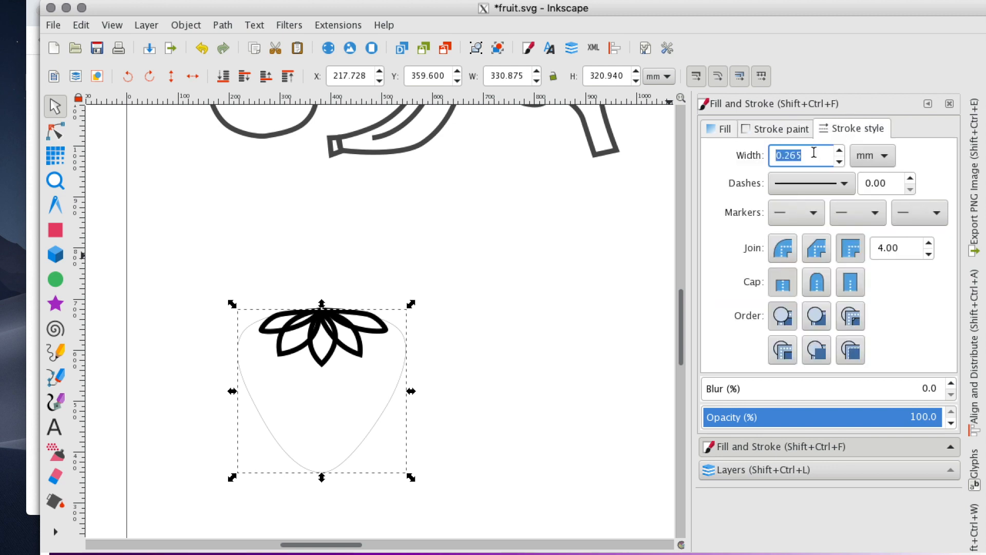
text(10)
key(Return)
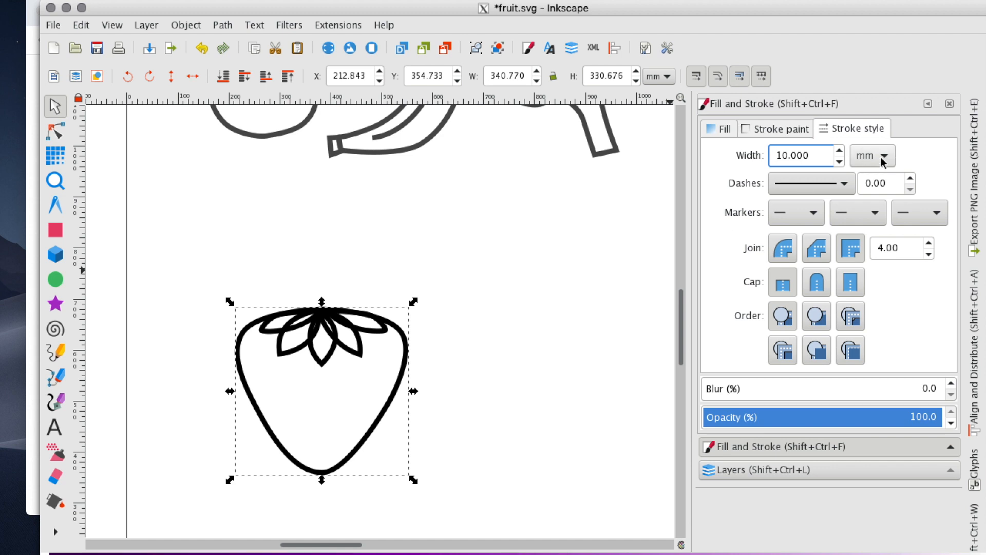
click(444, 286)
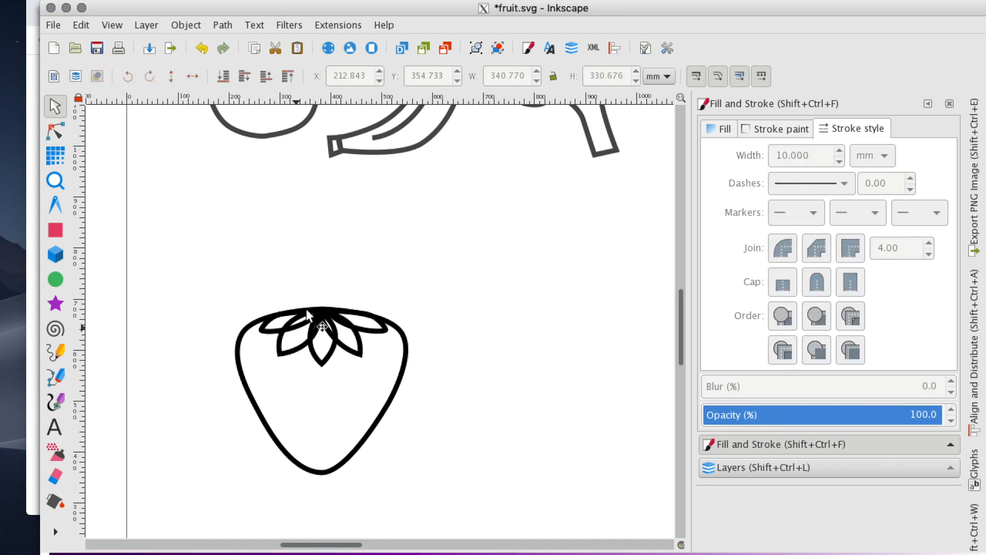
- Draw a narrow, closed stem about 35 mm wide and 68 mm tall, curving slightly rightward from the body's top-center point
scroll(308, 313, up, 5)
scroll(298, 286, down, 8)
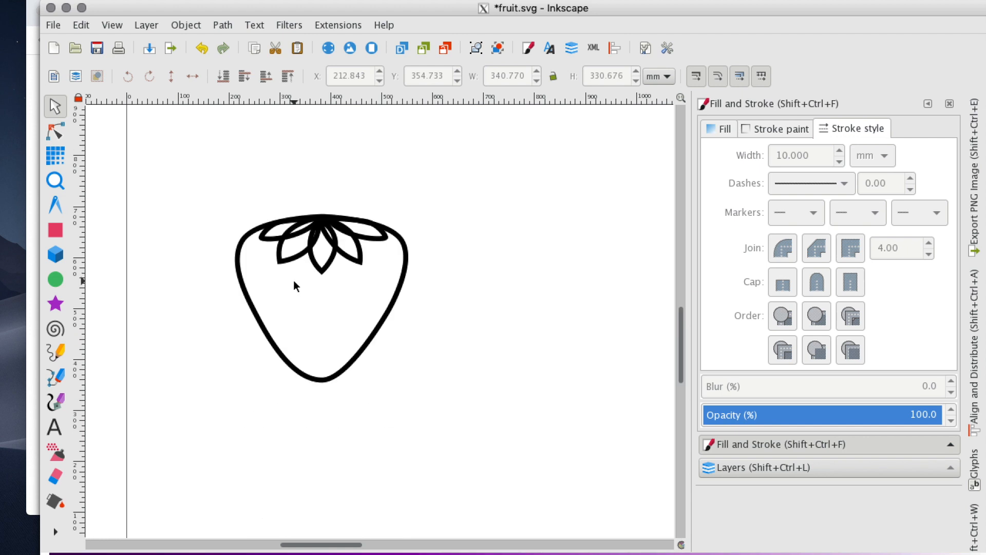
scroll(168, 318, up, 3)
click(56, 378)
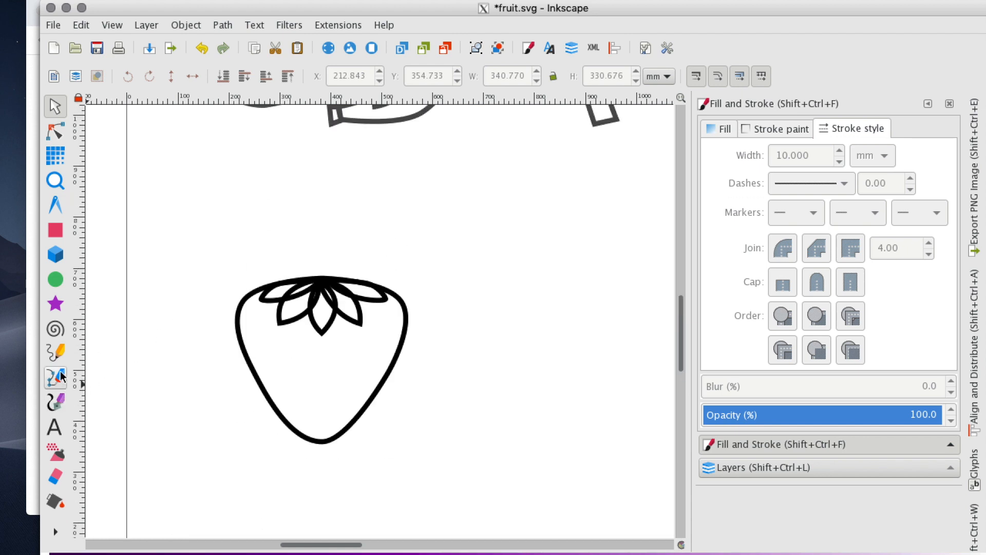
mouse_move(207, 6)
mouse_down()
mouse_move(457, 25)
mouse_move(363, 18)
mouse_up()
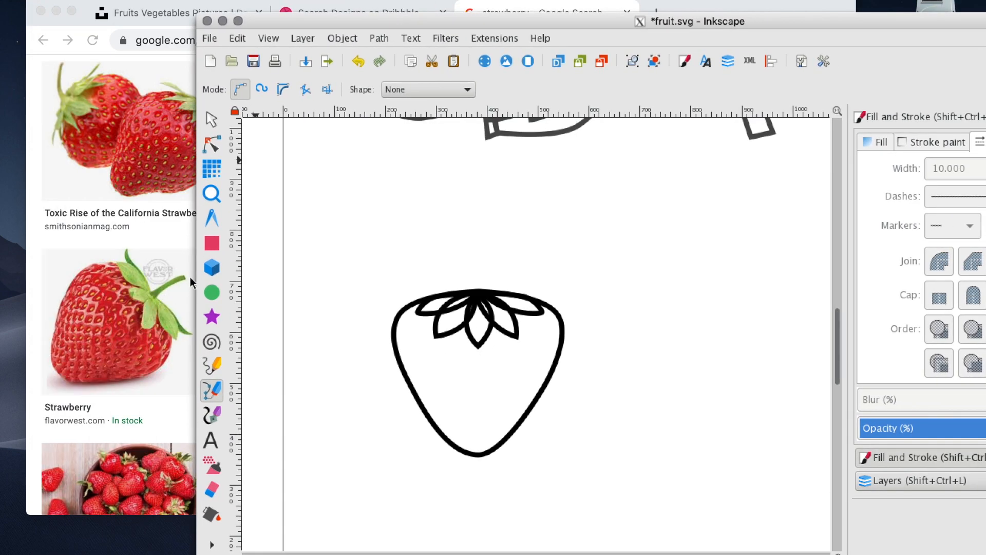
drag(487, 22, 400, 21)
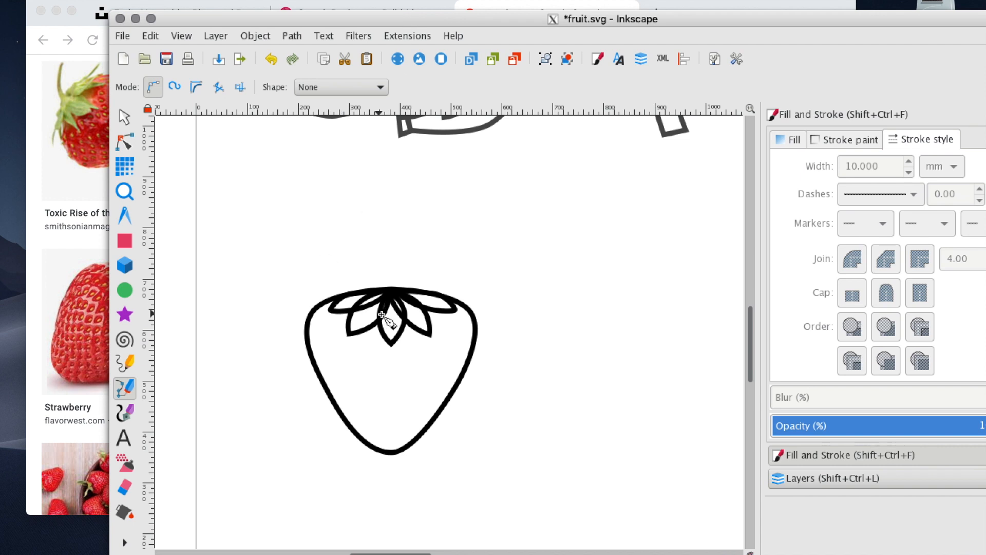
click(387, 286)
drag(392, 259, 399, 242)
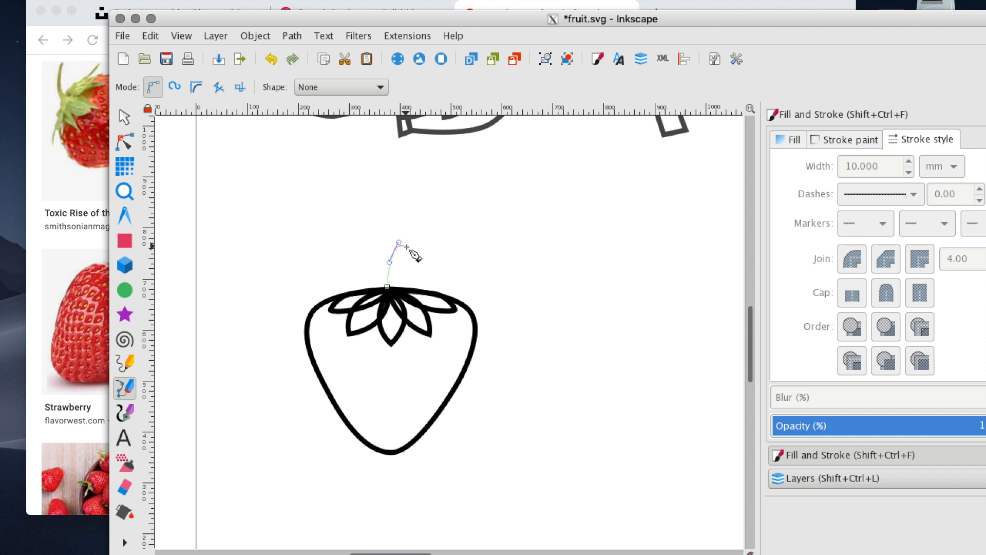
key(Return)
click(394, 252)
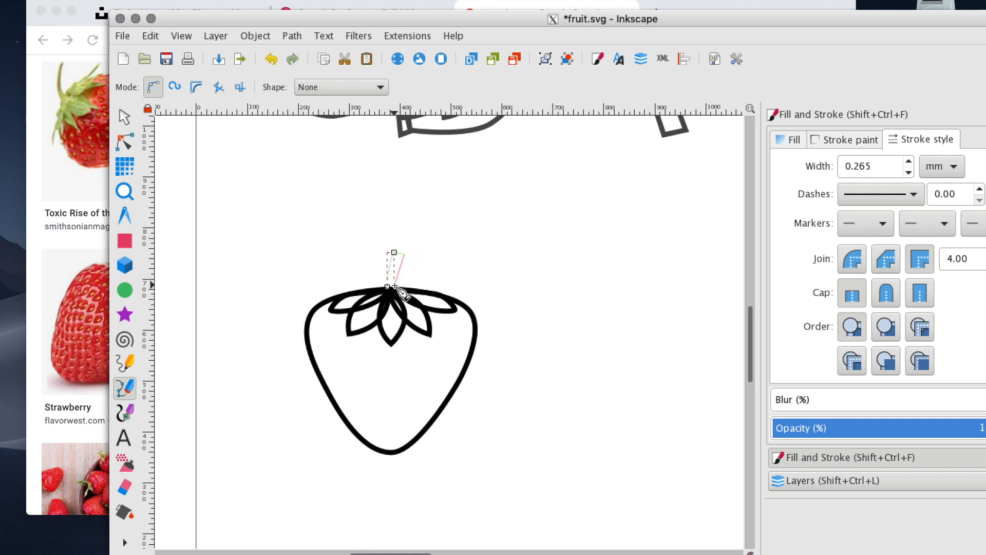
drag(395, 286, 396, 303)
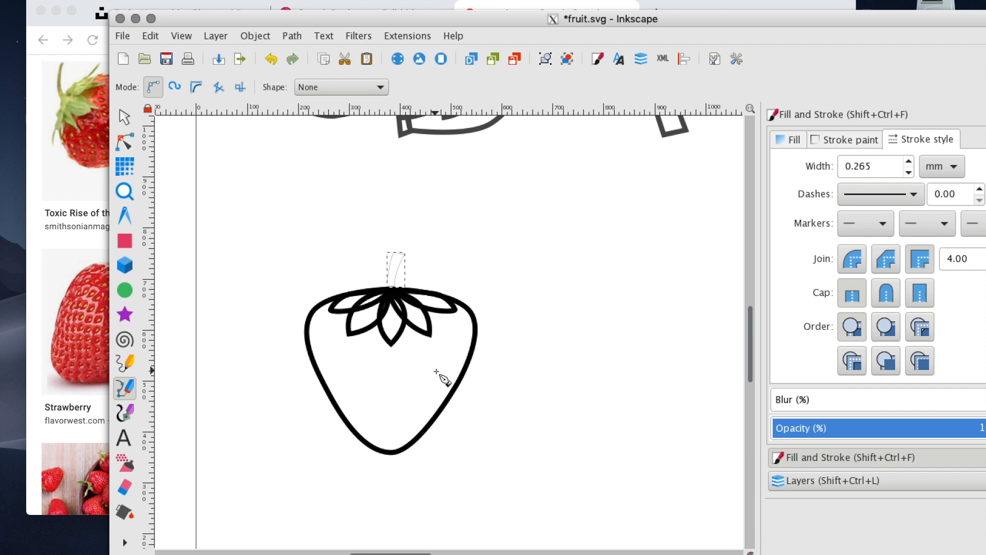
- Set the stem's stroke width to 10 mm
click(128, 119)
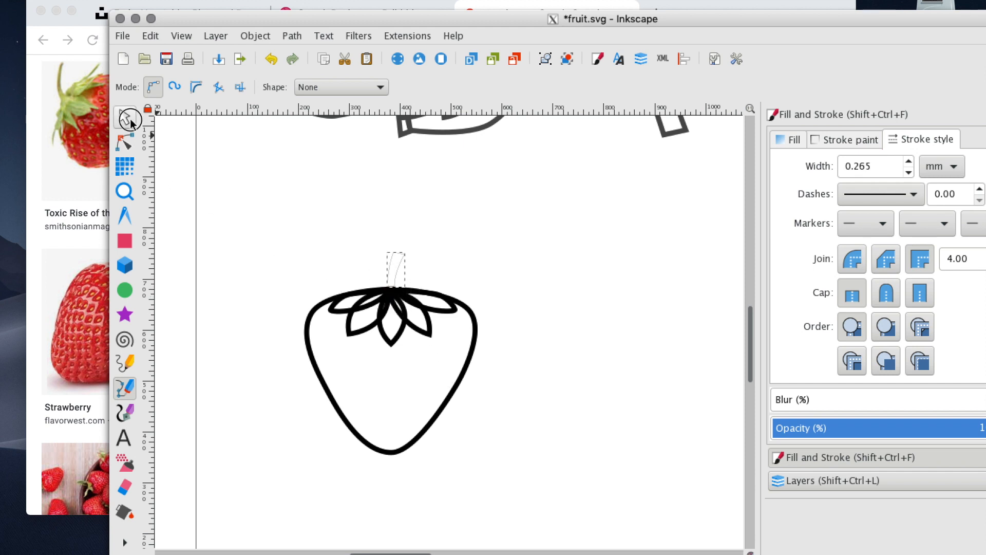
click(446, 251)
click(404, 263)
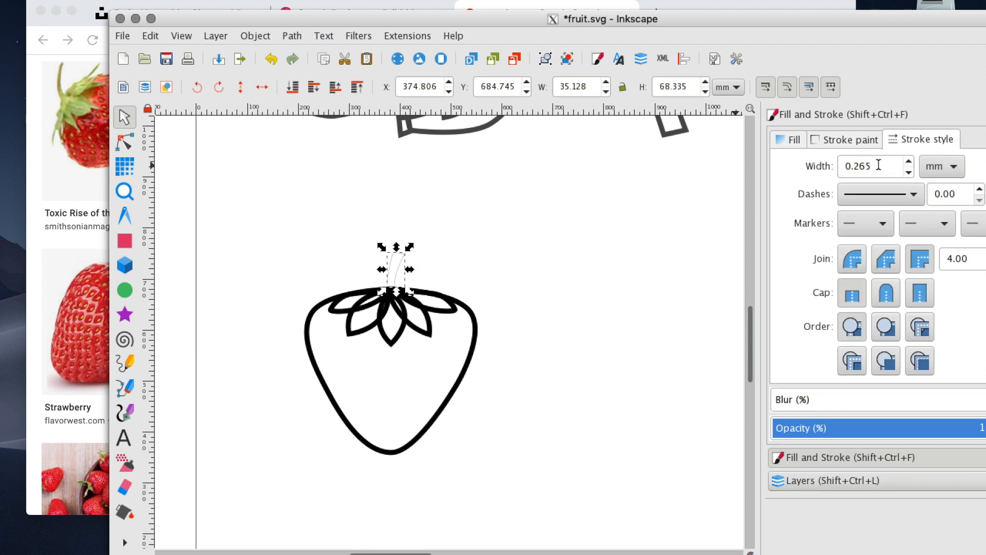
drag(879, 166, 789, 172)
text(10)
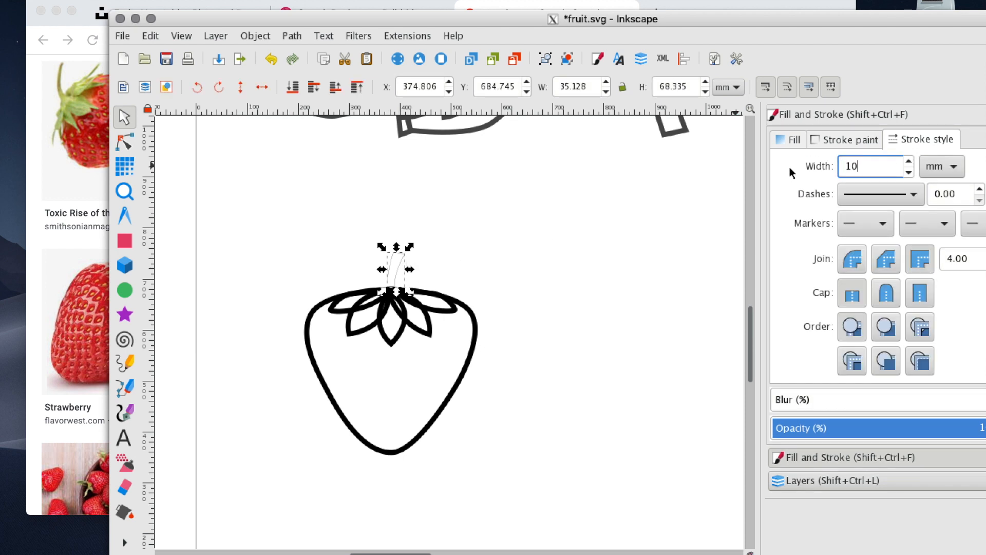
key(Return)
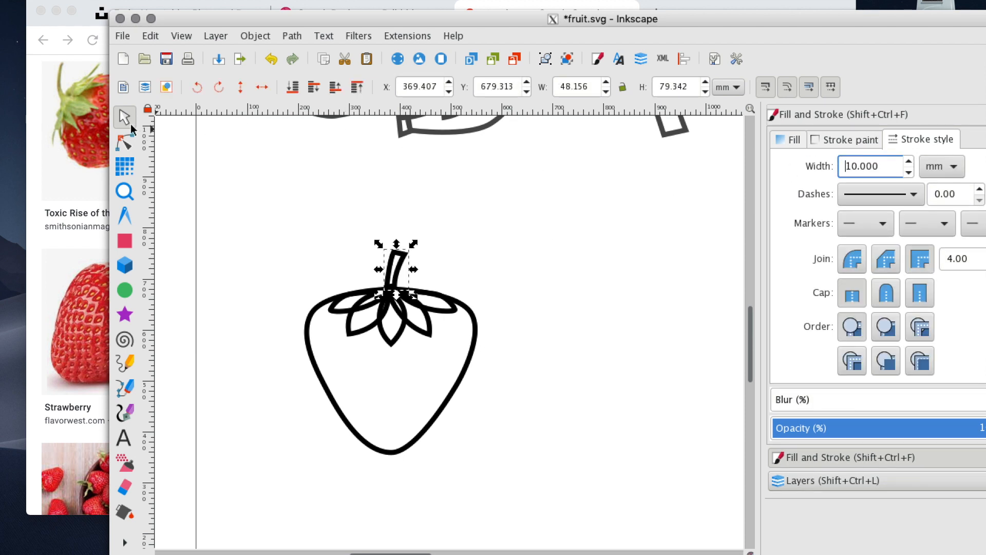
click(579, 226)
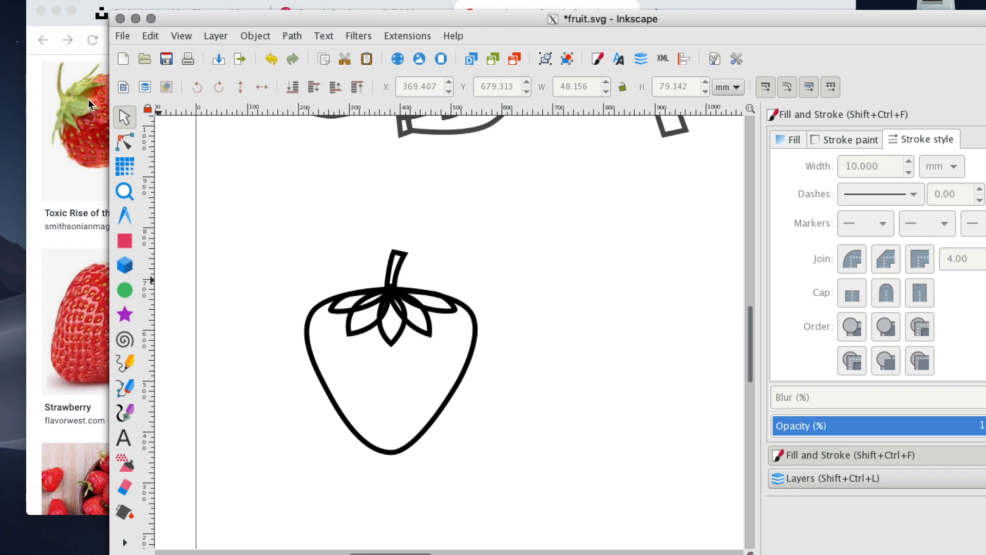
- Switch to the browser's strawberry image results and examine the seeds and surface details in the reference photos
click(102, 11)
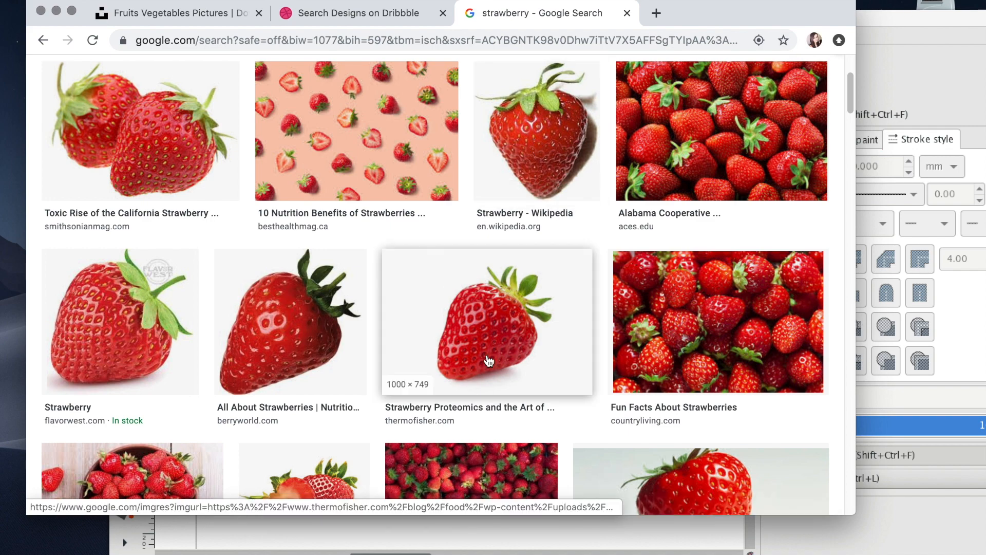
scroll(483, 360, down, 3)
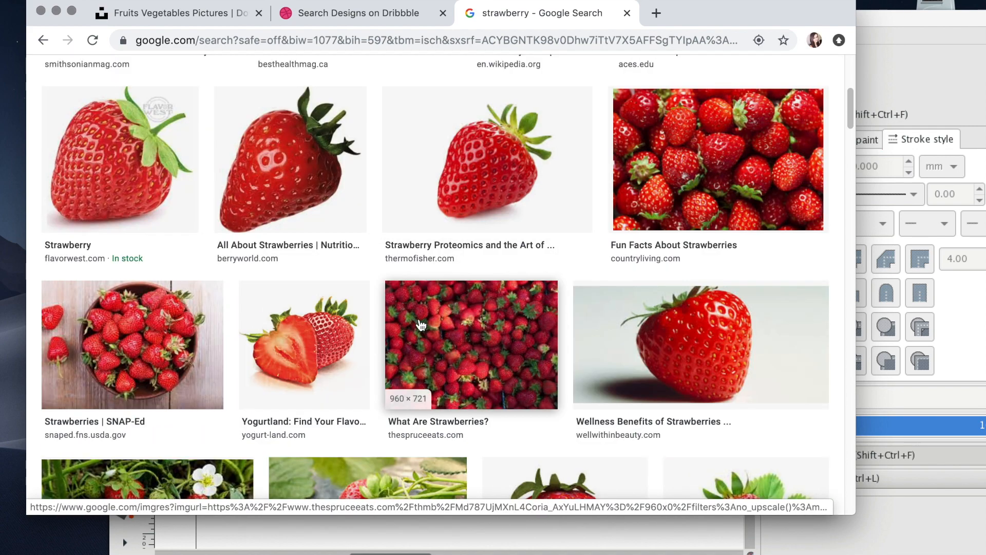
scroll(420, 324, down, 7)
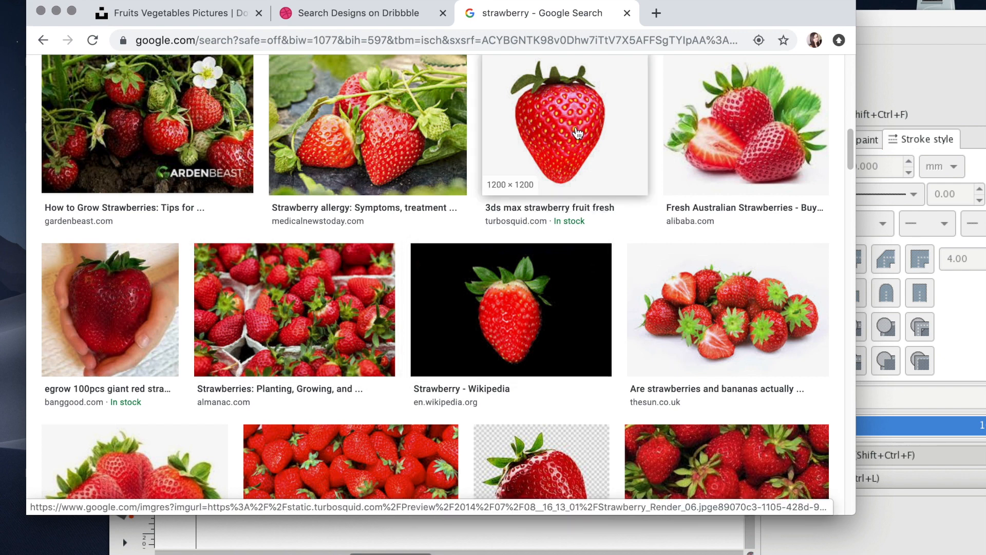
scroll(564, 134, down, 1)
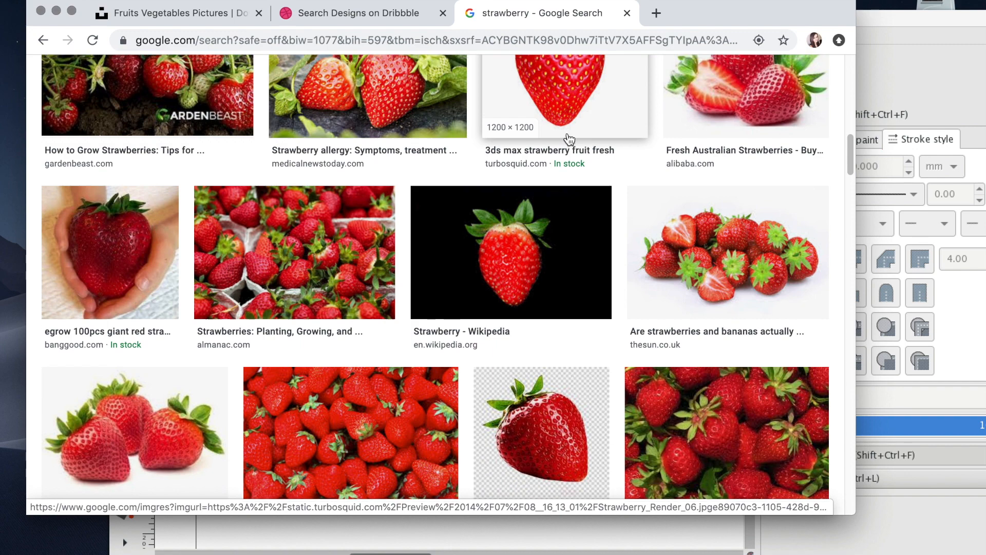
scroll(565, 133, up, 8)
click(930, 45)
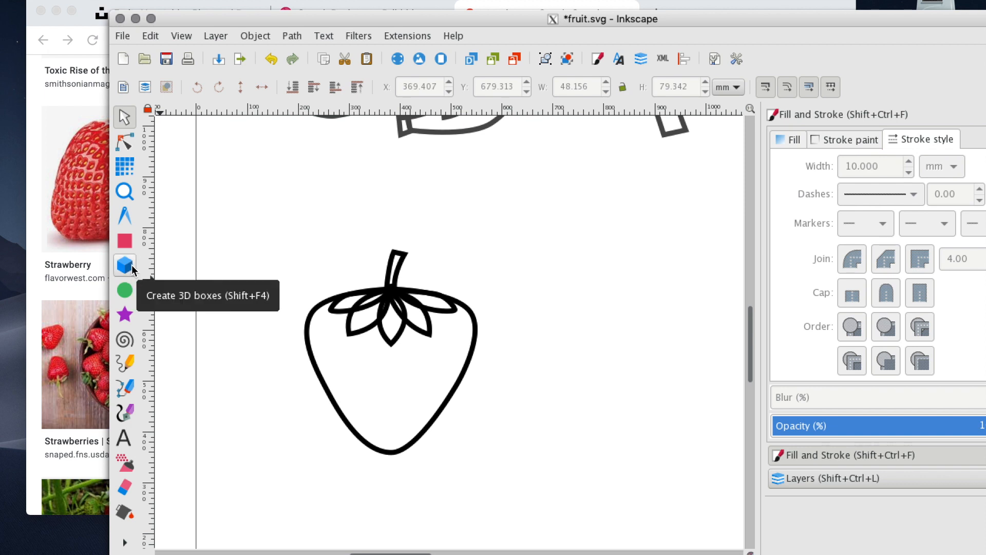
- Draw a small closed teardrop seed with its point upward in the body, just below the middle leaf
click(126, 389)
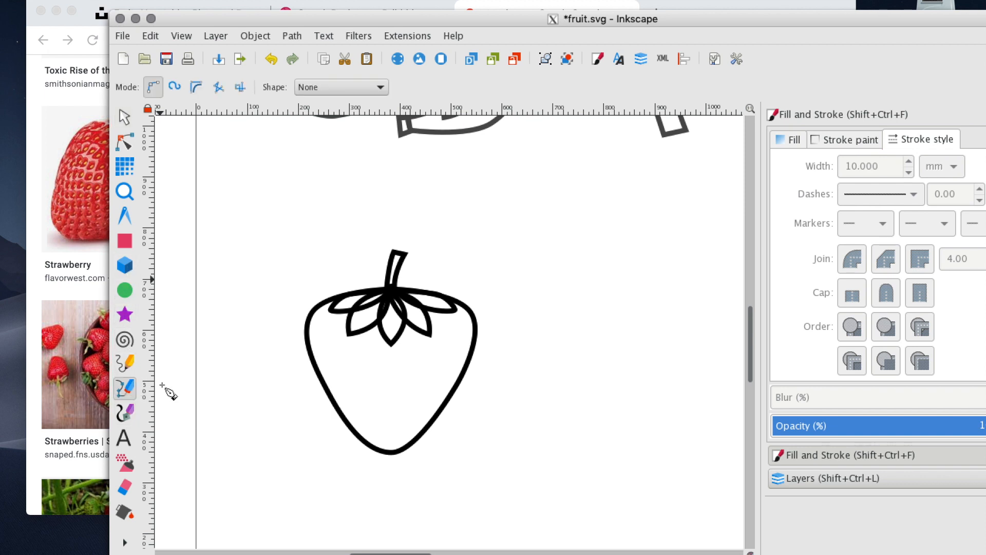
click(388, 361)
mouse_move(384, 377)
mouse_down()
mouse_move(393, 383)
mouse_move(402, 373)
mouse_up()
click(390, 362)
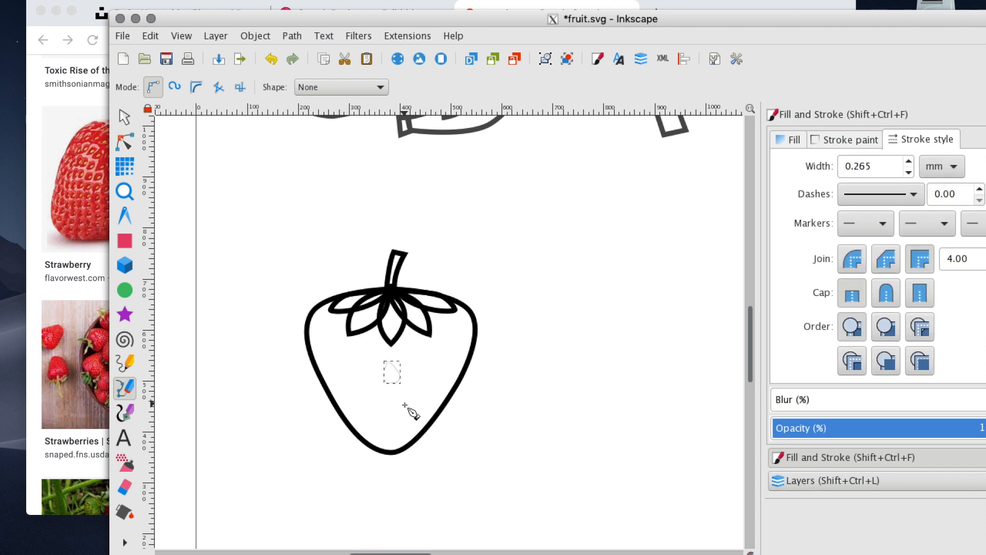
- Make the seed's right, bottom and left nodes auto-smooth so the teardrop's base is evenly rounded
click(124, 192)
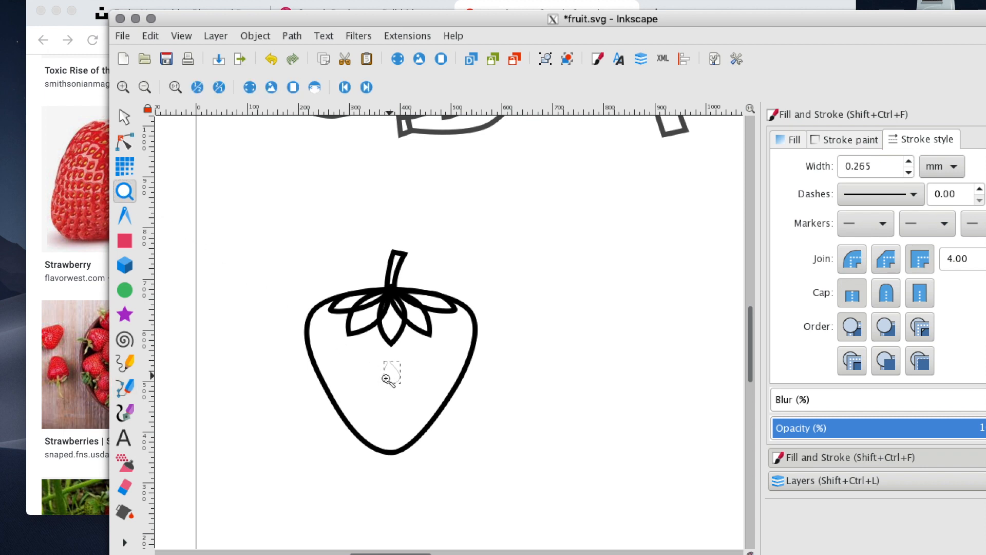
click(387, 375)
click(384, 377)
click(384, 376)
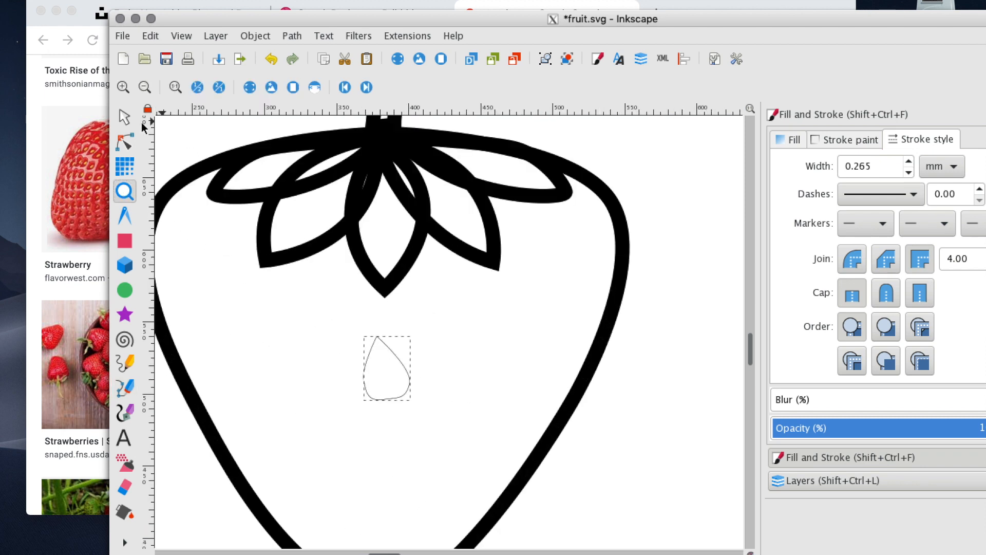
click(124, 142)
click(411, 385)
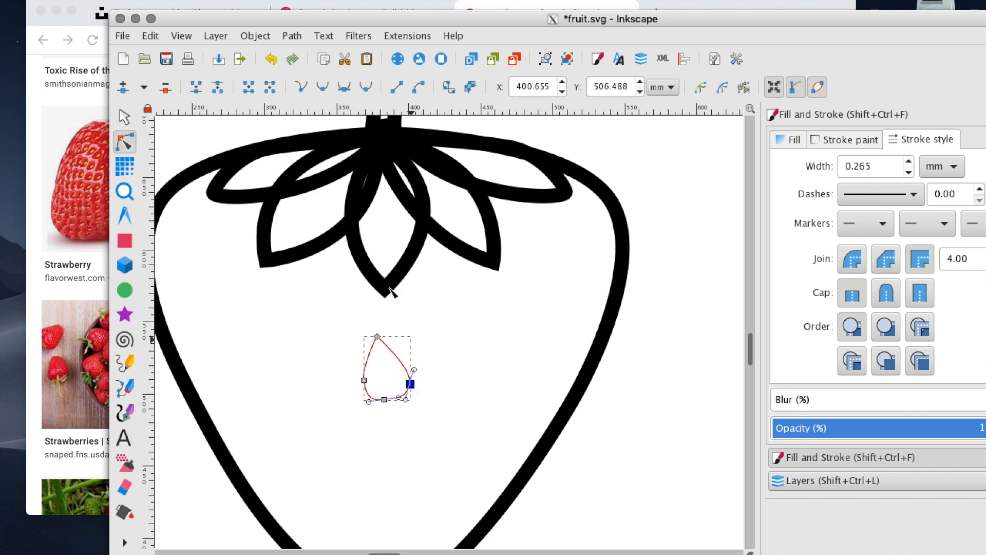
click(364, 87)
click(384, 400)
click(363, 88)
click(365, 380)
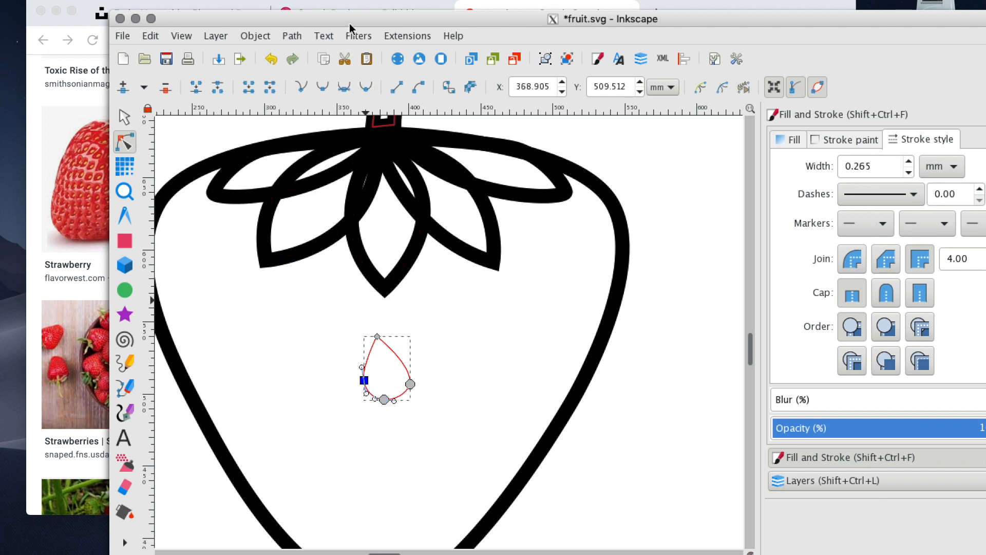
click(364, 86)
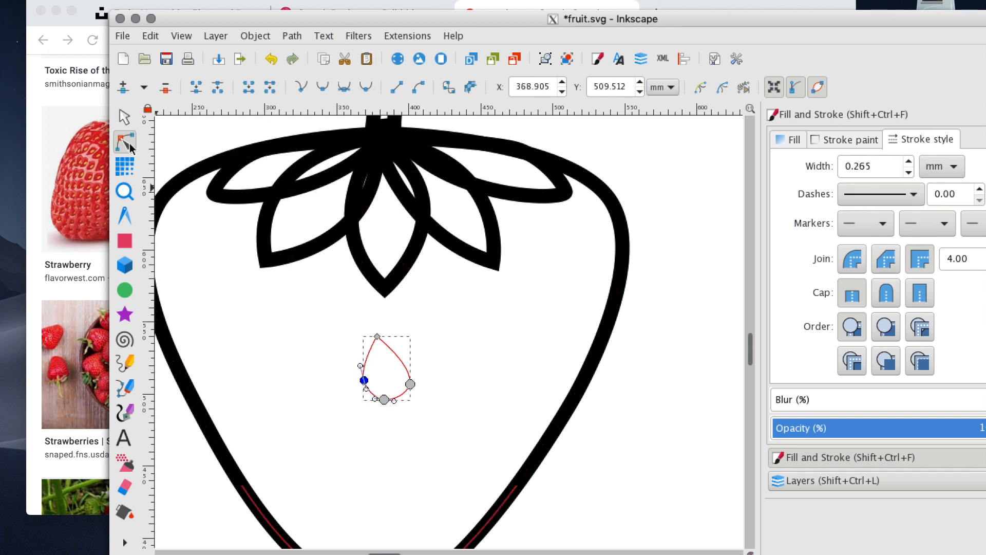
- Move the seed's right-hand node inward to give a slimmer teardrop about 25 mm wide
drag(413, 386, 405, 378)
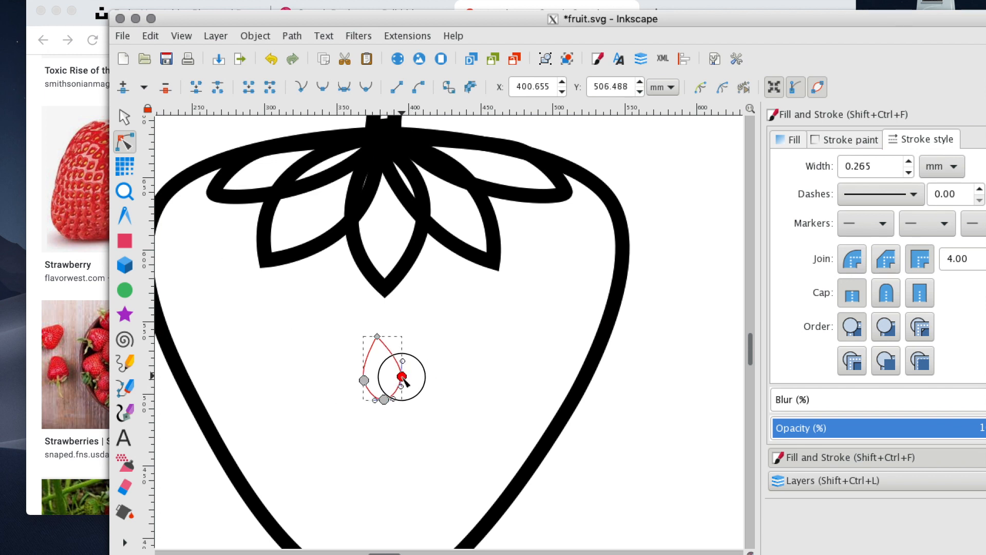
click(437, 384)
click(431, 362)
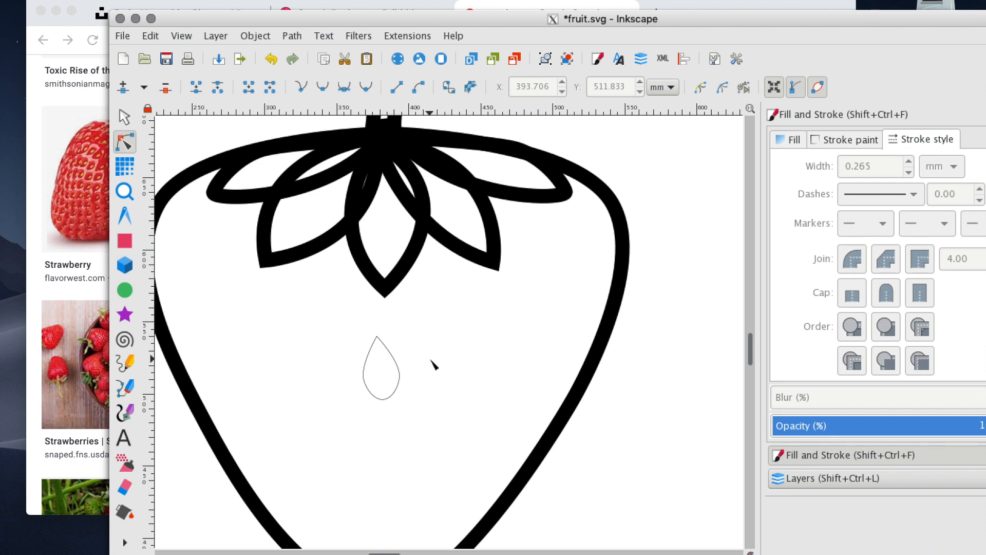
- Set the seed's stroke width to 5 mm
click(128, 117)
click(396, 359)
double_click(863, 167)
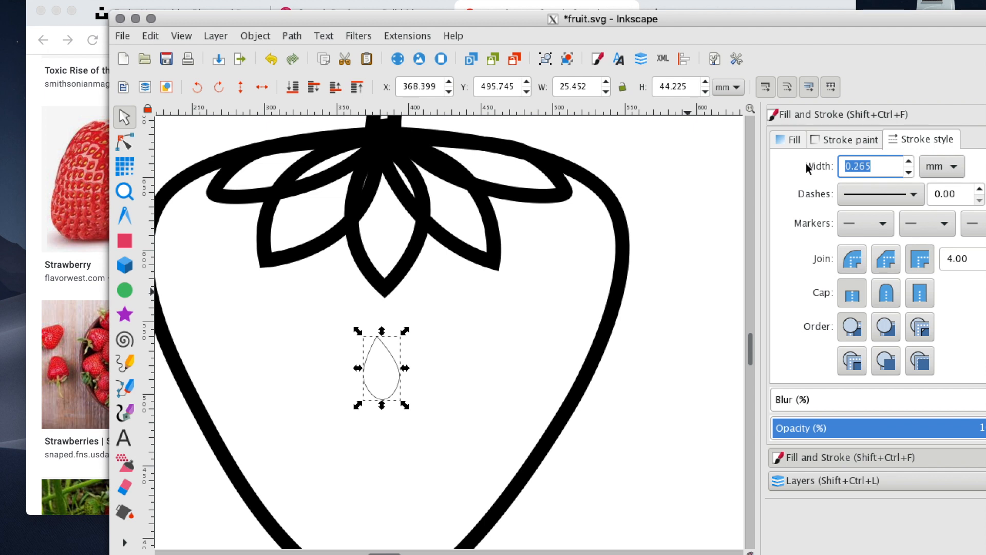
text(5)
key(Return)
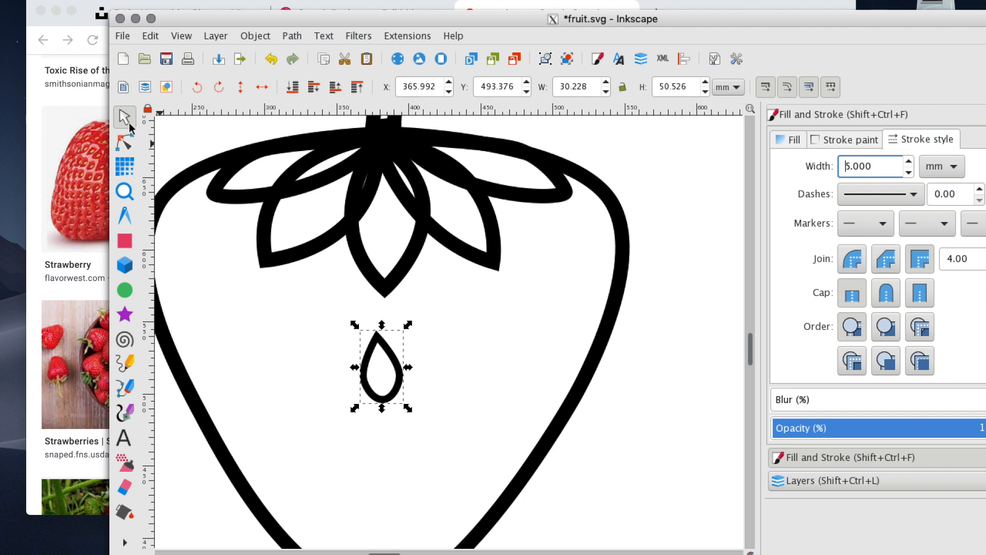
- Scale the seed down to about 21 by 36 mm, place it below the middle leaf and rotate it slightly upright
click(358, 327)
drag(358, 328, 370, 351)
drag(384, 389, 391, 413)
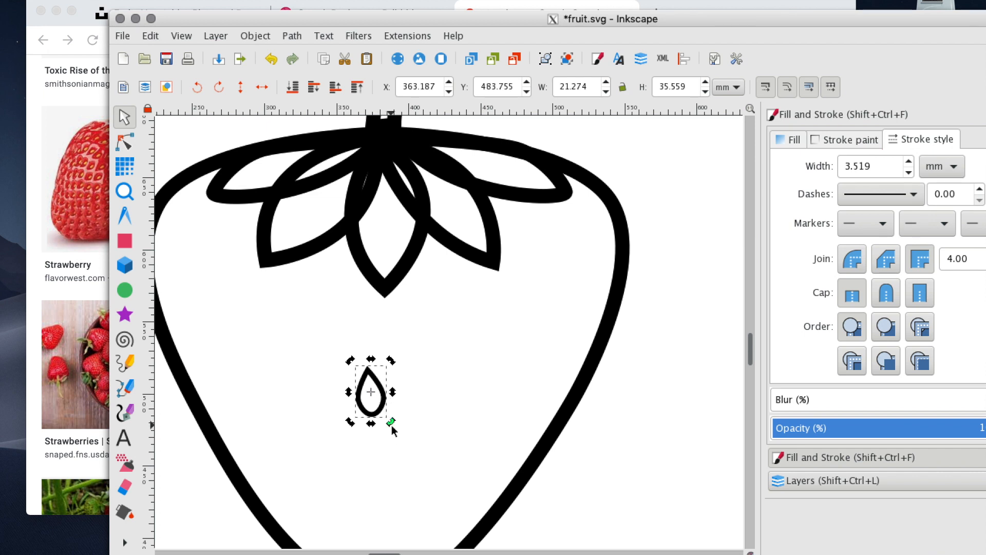
drag(392, 424, 395, 423)
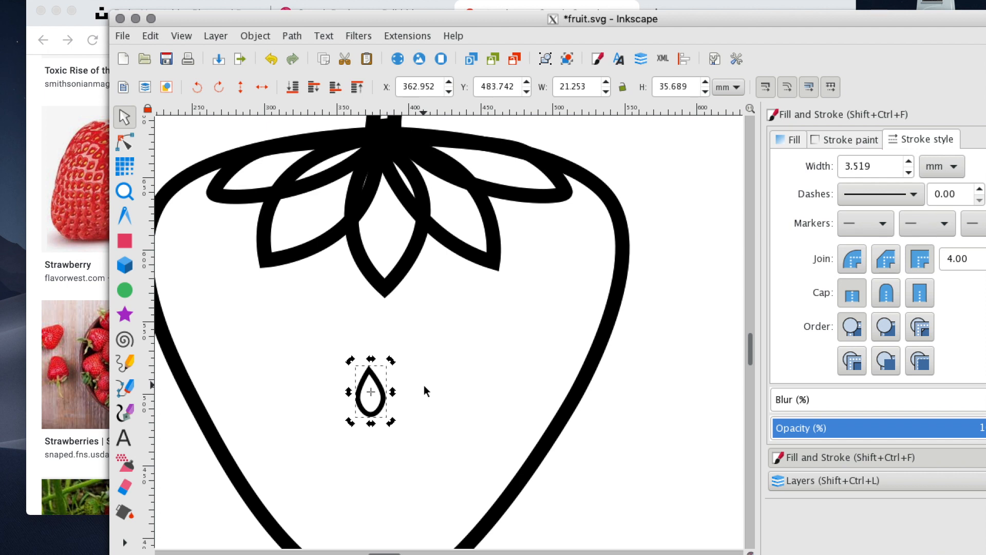
- Paste two copies of the seed into the right half of the body, rising toward its right edge with a slight tilt
key(ctrl+v)
drag(438, 398, 458, 365)
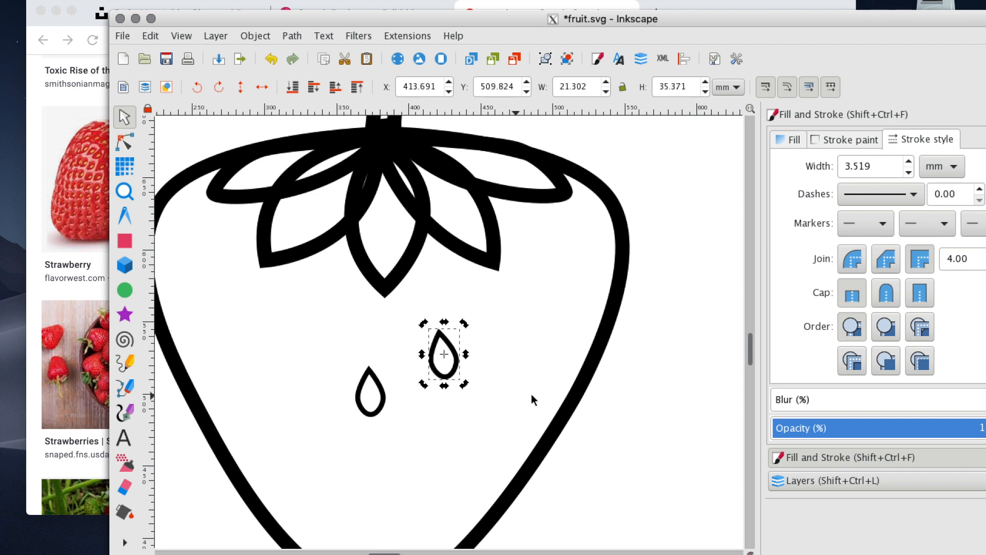
key(ctrl+v)
drag(563, 388, 553, 325)
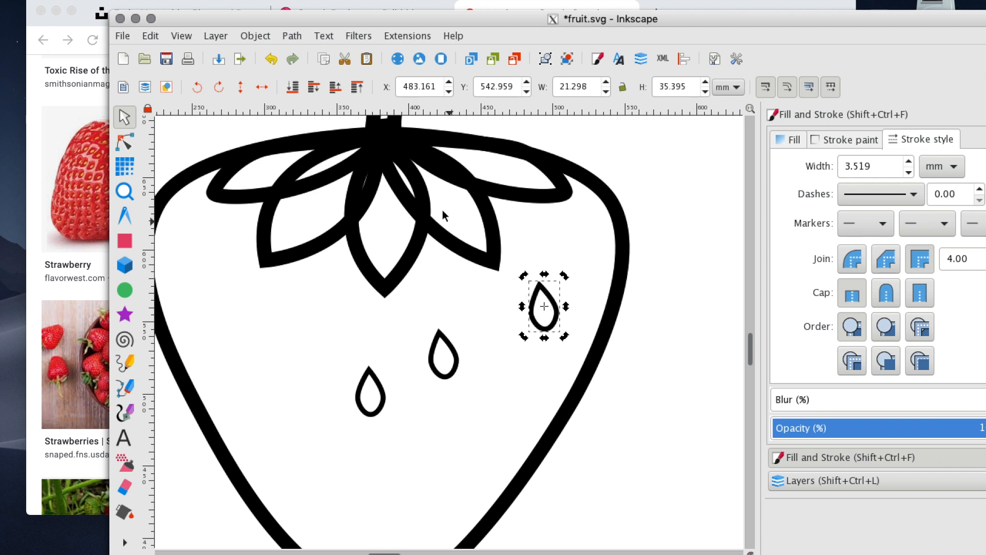
- Paste more seed copies into the lower part of the body, spacing them out toward the tip
scroll(461, 408, down, 1)
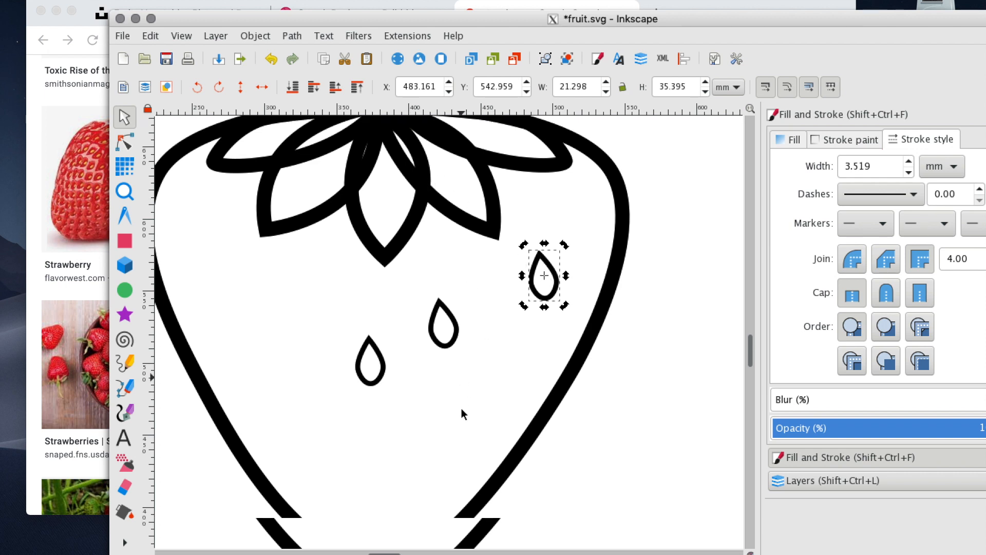
key(ctrl+v)
key(Right)
key(Up)
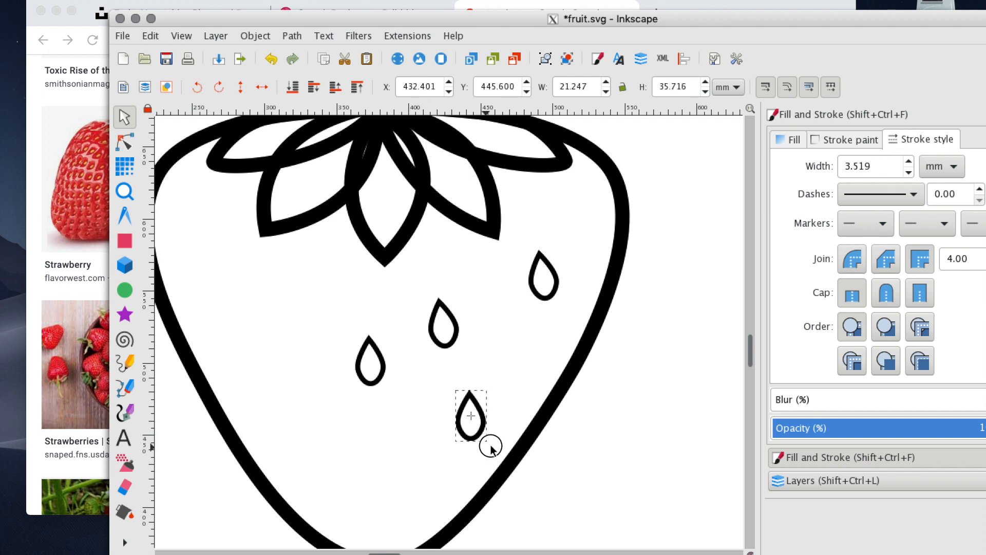
drag(483, 434, 414, 483)
scroll(417, 476, down, 1)
- Fill the left half of the body with pasted seed copies, each rotated slightly and spaced apart below the leaves
mouse_move(413, 449)
mouse_down()
mouse_move(319, 406)
mouse_move(264, 303)
mouse_up()
key(space)
key(space)
drag(276, 268, 280, 271)
scroll(242, 262, up, 1)
key(ctrl+v)
click(209, 260)
drag(225, 229, 231, 234)
key(ctrl+v)
click(323, 264)
drag(335, 254, 330, 269)
- Add a seed near the body's upper-right edge and adjust the position and tilt of the outermost seeds on both sides
key(ctrl+v)
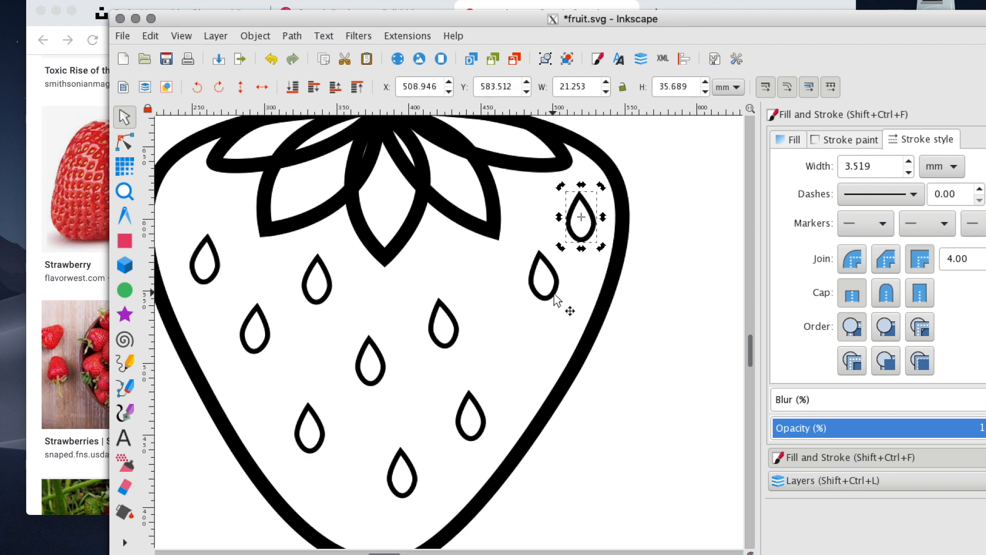
drag(557, 293, 538, 344)
click(590, 238)
click(590, 237)
drag(561, 187, 555, 195)
drag(587, 218, 556, 234)
click(217, 253)
click(218, 253)
drag(225, 228, 217, 251)
- Compare the seed arrangement with the browser's strawberry reference photos and review the whole drawing
scroll(310, 281, down, 1)
scroll(324, 359, up, 13)
scroll(324, 358, down, 3)
scroll(324, 358, down, 6)
key(super+Tab)
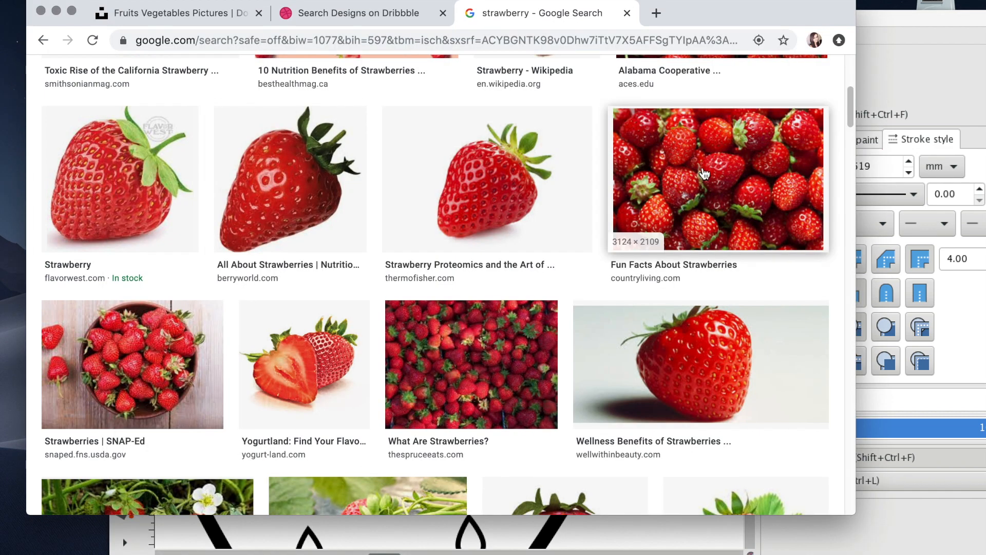
key(super+Tab)
key(z)
right_click(275, 295)
right_click(275, 295)
mouse_move(414, 552)
mouse_down()
mouse_move(398, 554)
mouse_move(421, 551)
mouse_up()
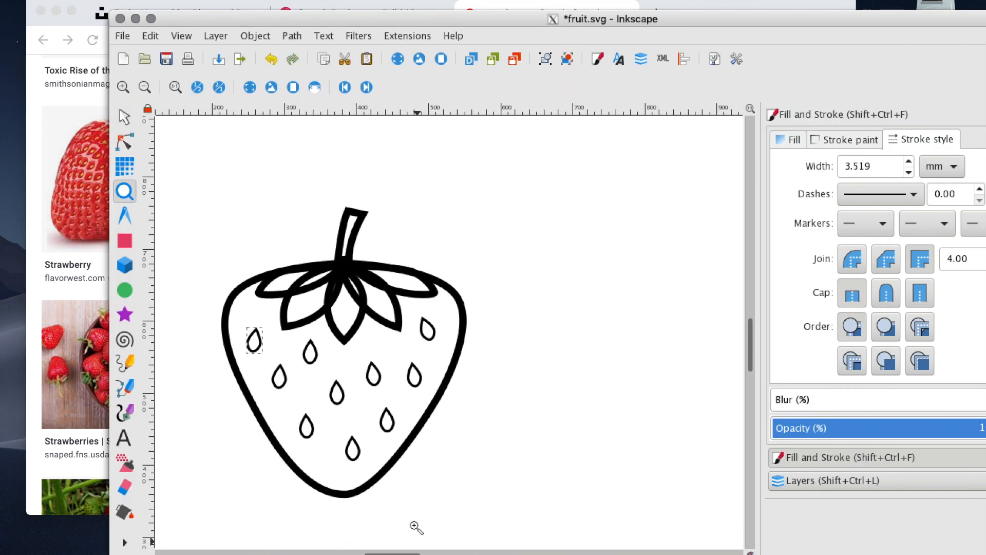
- Merge the five crown leaves into a single outline with a Union
click(124, 117)
click(445, 304)
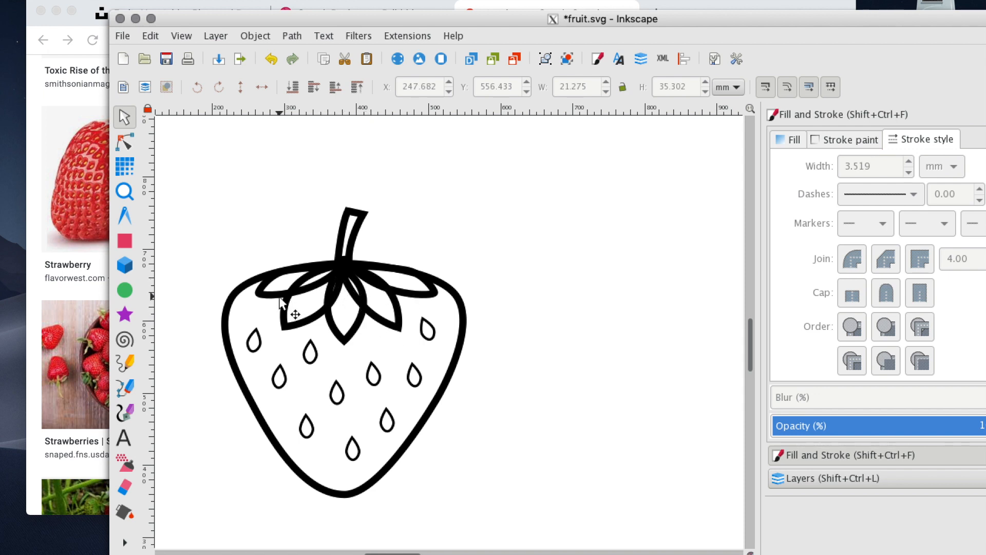
click(275, 299)
shift+click(297, 324)
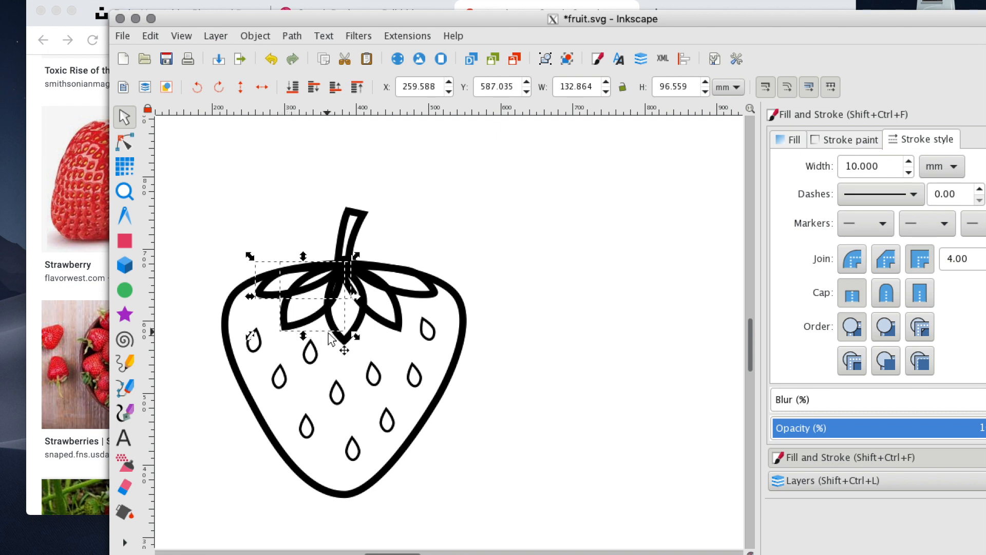
shift+click(358, 323)
shift+click(398, 325)
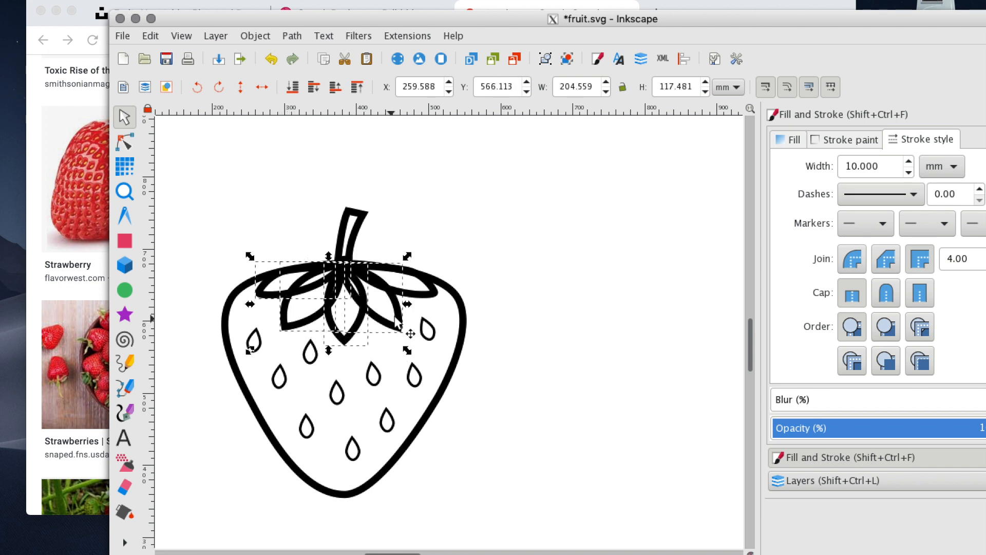
shift+click(417, 302)
click(291, 36)
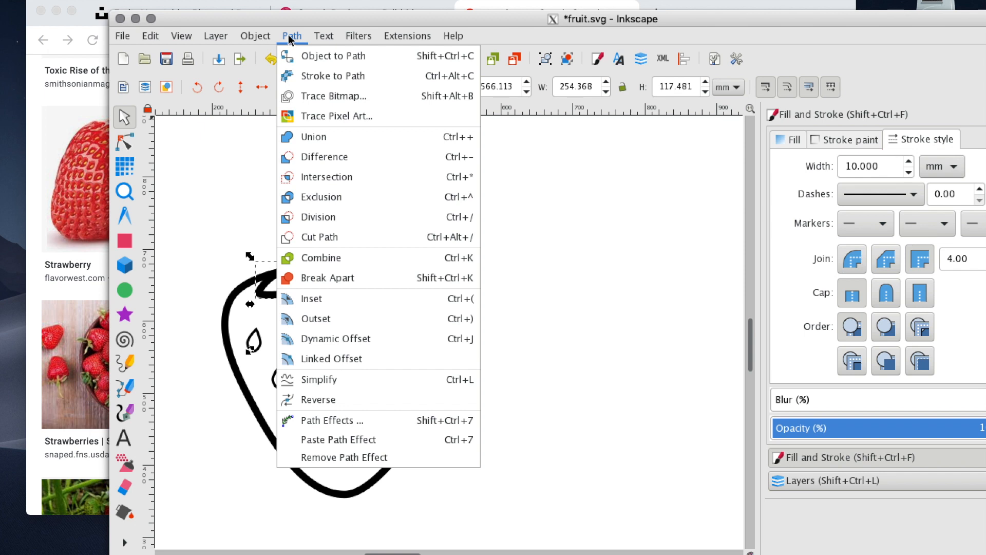
click(308, 137)
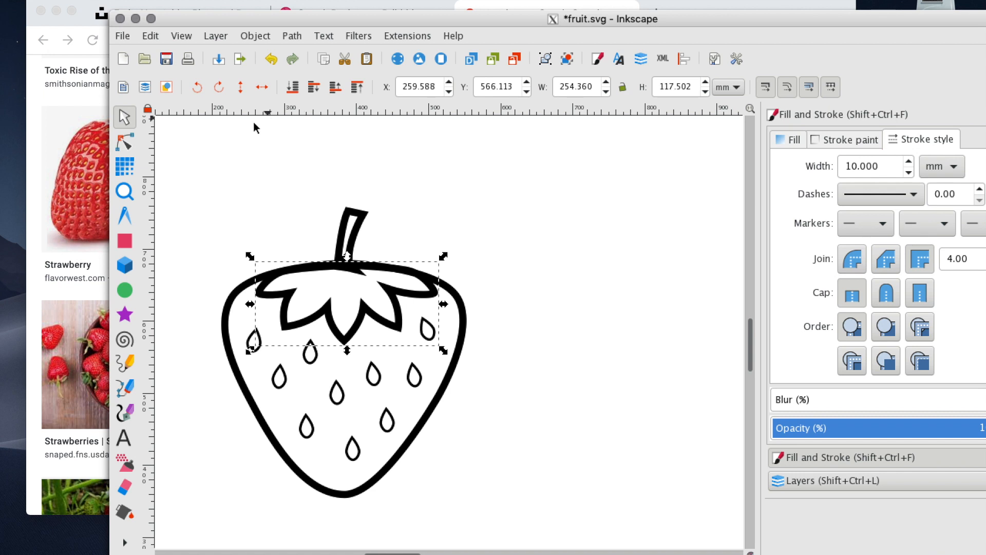
- Shorten the sharp spike inside the merged crown's top edge by adjusting its curve handle beneath the stem
click(125, 141)
click(383, 255)
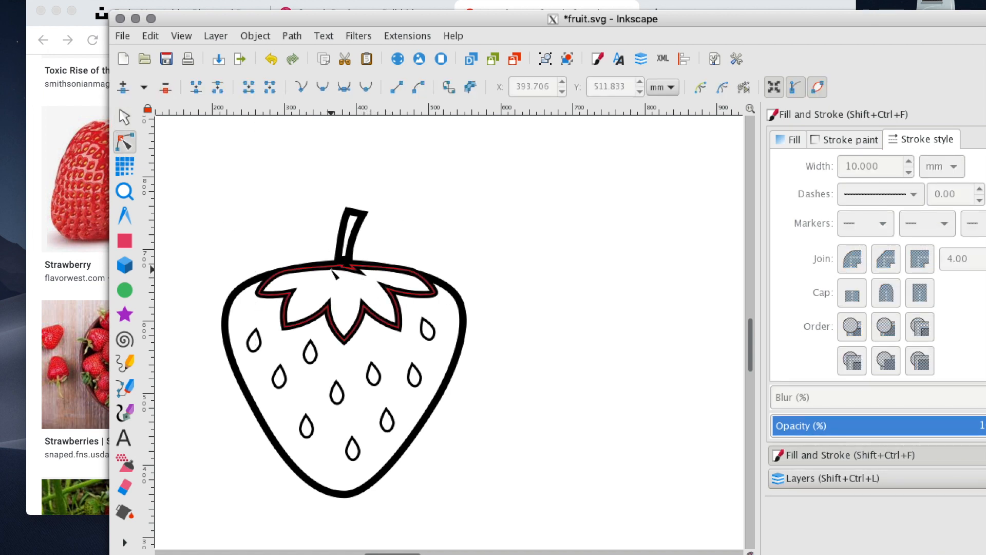
click(365, 282)
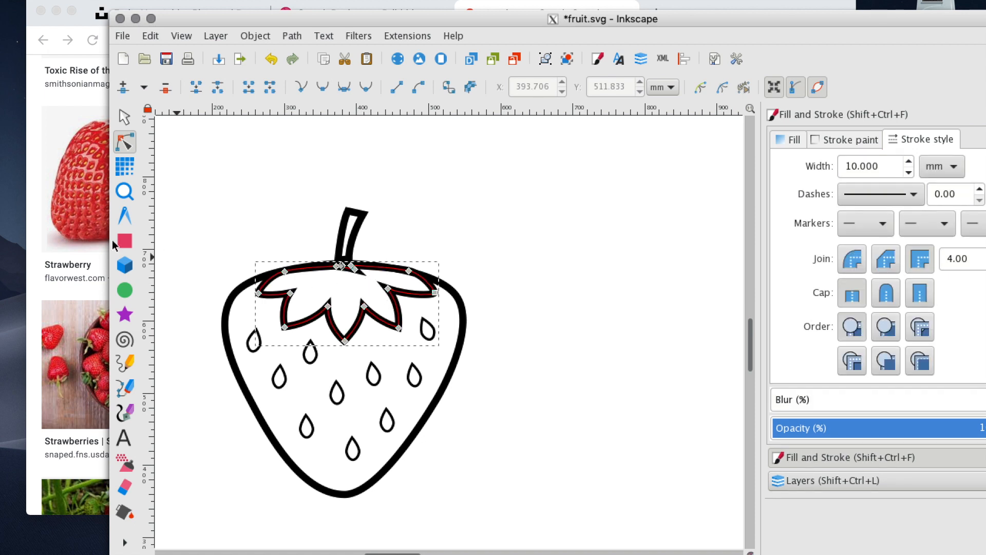
click(124, 191)
click(358, 281)
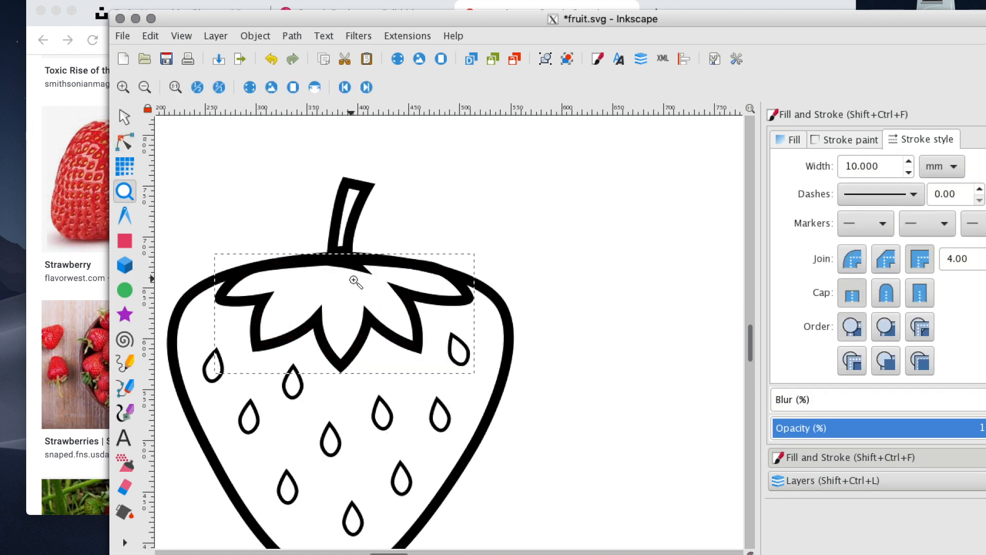
click(358, 282)
click(358, 281)
click(126, 137)
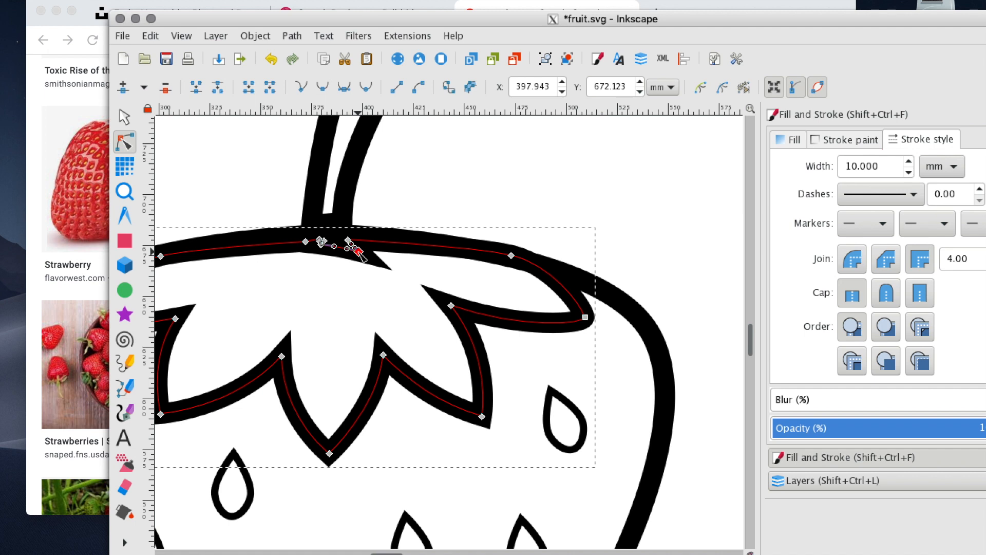
drag(361, 251, 363, 256)
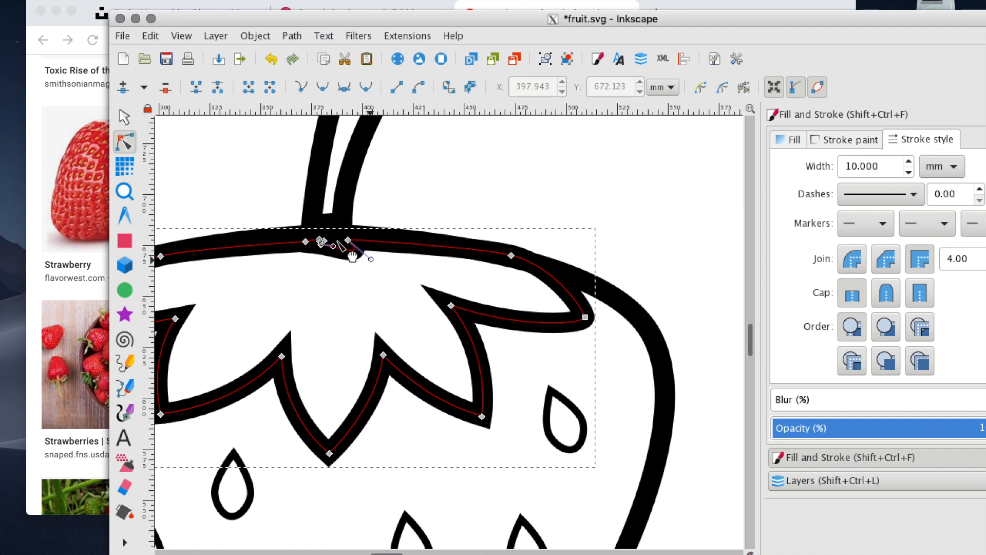
- Delete the cluster of stray nodes on the crown's top edge beneath the stem
click(125, 191)
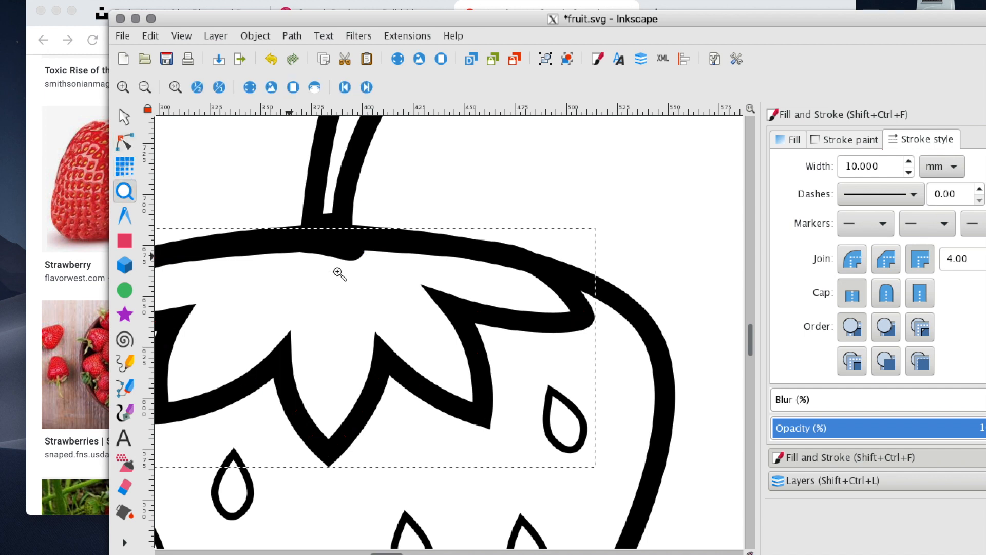
click(324, 242)
click(125, 141)
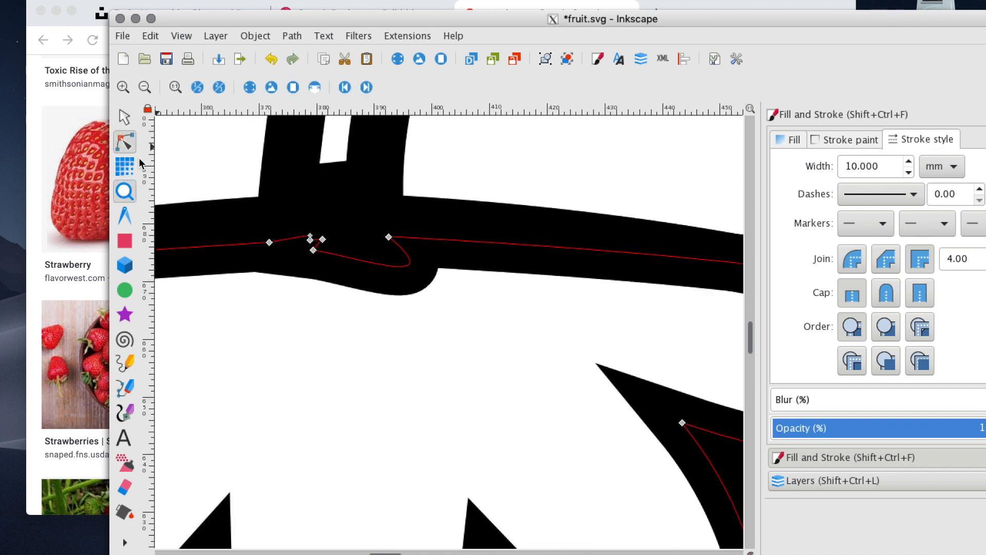
click(269, 241)
click(313, 251)
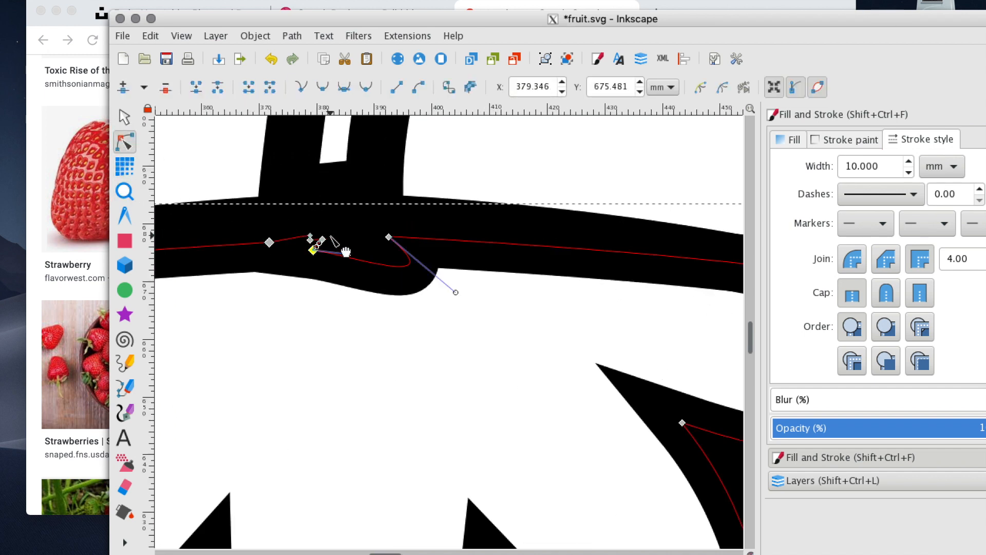
key(Delete)
click(322, 240)
key(Delete)
click(310, 238)
click(310, 240)
key(Delete)
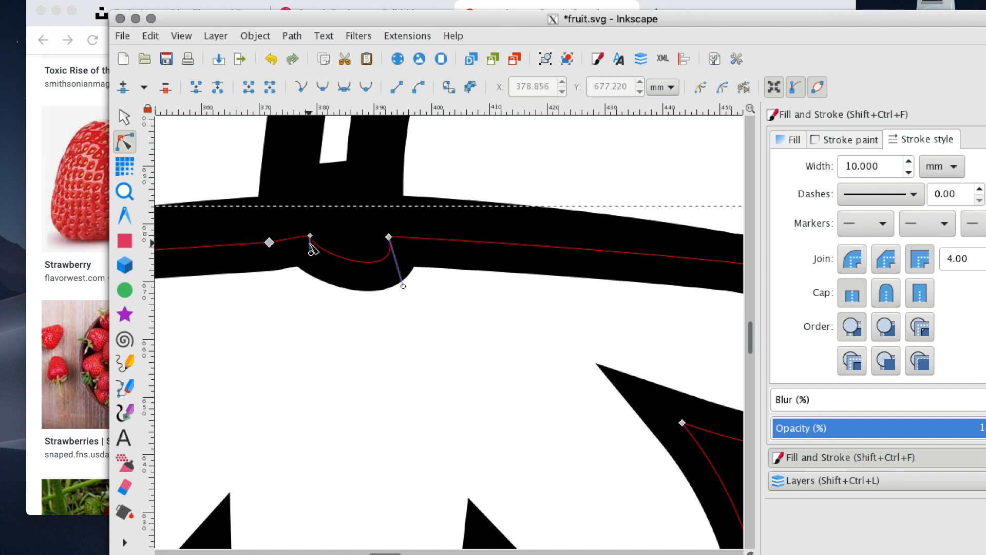
click(311, 237)
key(Delete)
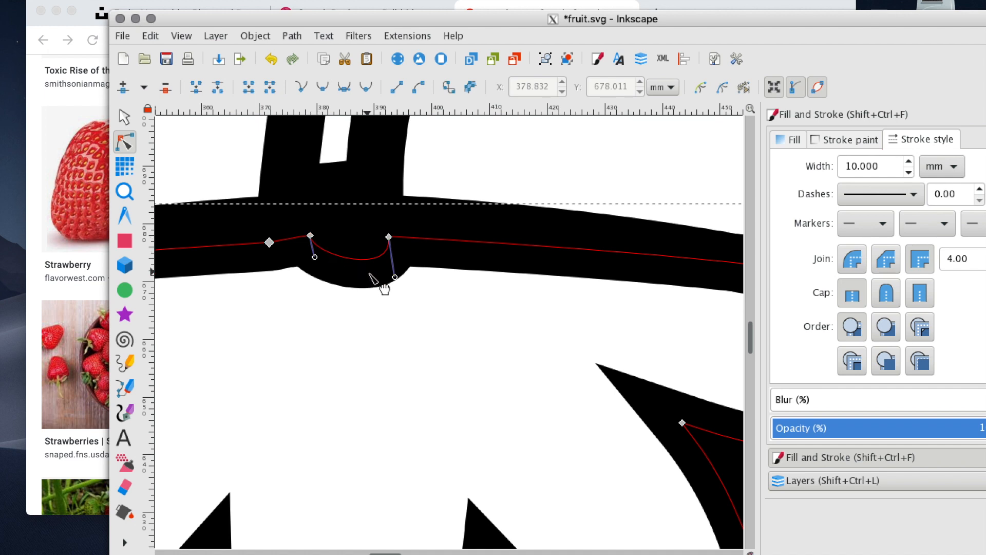
- Remove the last extra node beneath the stem and flatten the remaining segment to follow the crown's top edge
click(310, 236)
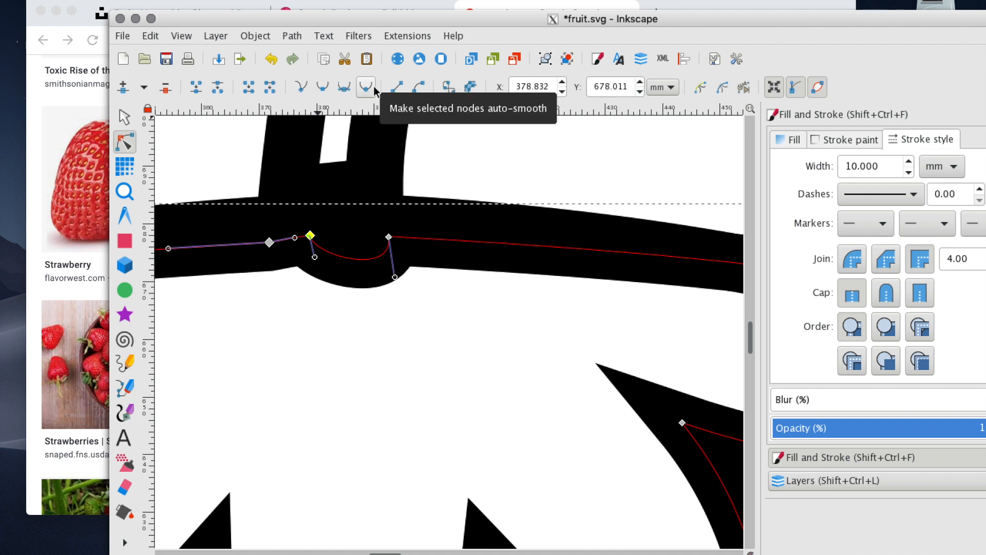
key(Delete)
drag(367, 277, 313, 242)
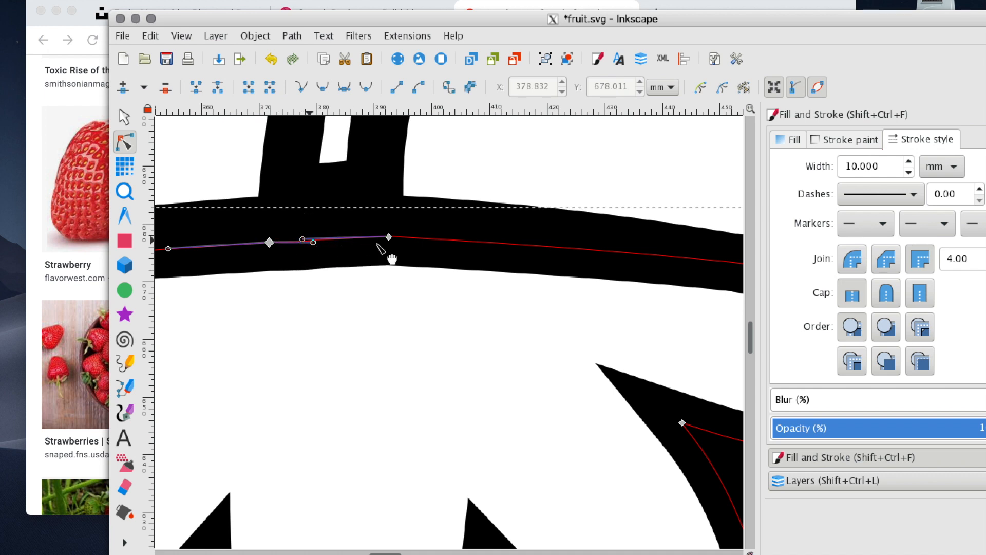
- Deepen the notches between the crown's leaves by moving the nodes on both sides of the middle leaf up toward the stem
click(125, 192)
right_click(272, 306)
right_click(272, 306)
right_click(273, 306)
right_click(273, 306)
right_click(273, 306)
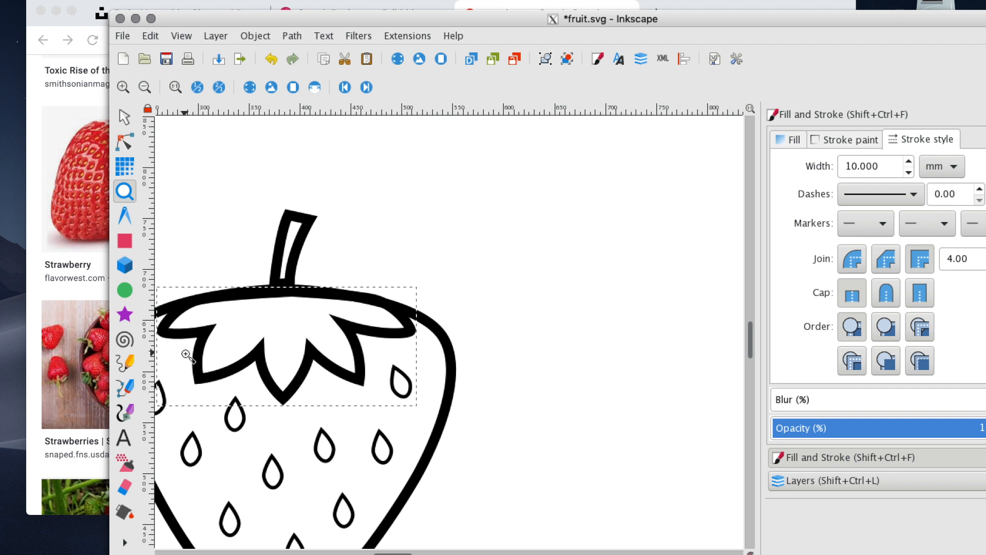
drag(400, 552, 394, 553)
scroll(391, 376, down, 3)
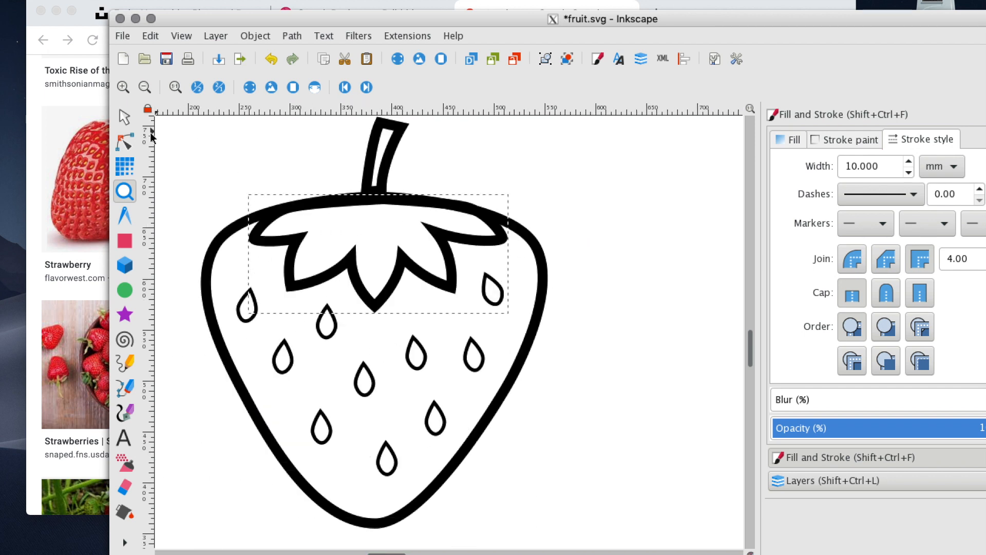
click(125, 142)
click(352, 256)
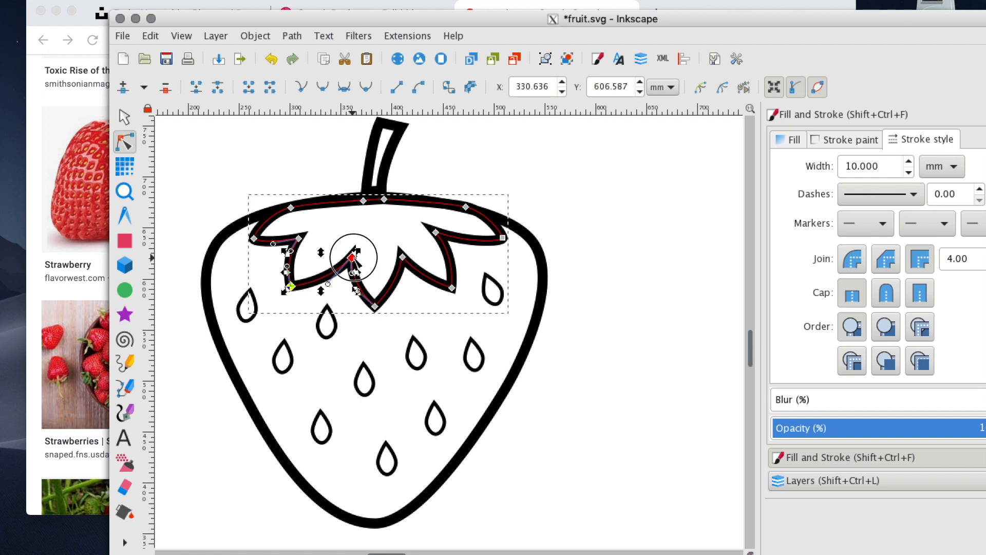
click(367, 261)
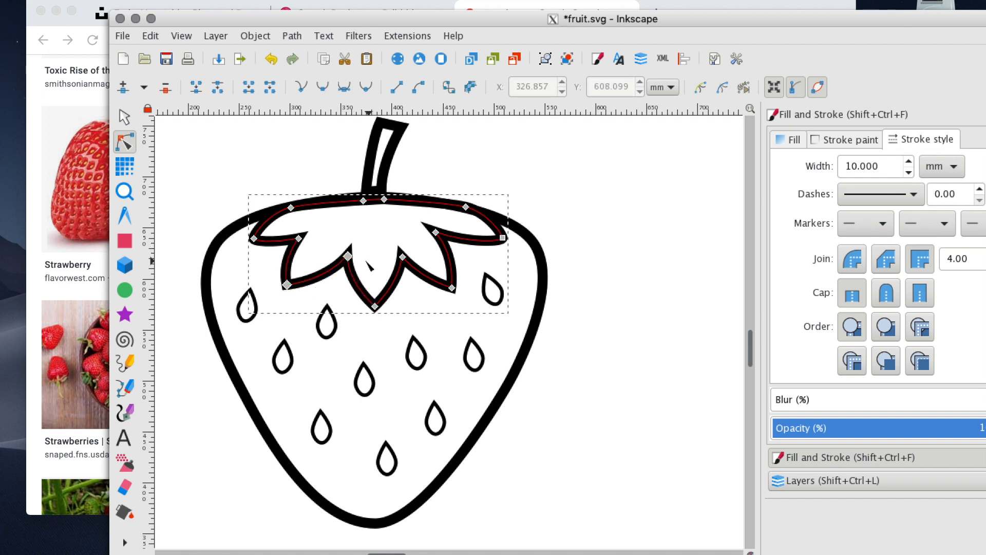
click(352, 259)
drag(353, 242, 320, 226)
click(402, 256)
drag(402, 256, 384, 226)
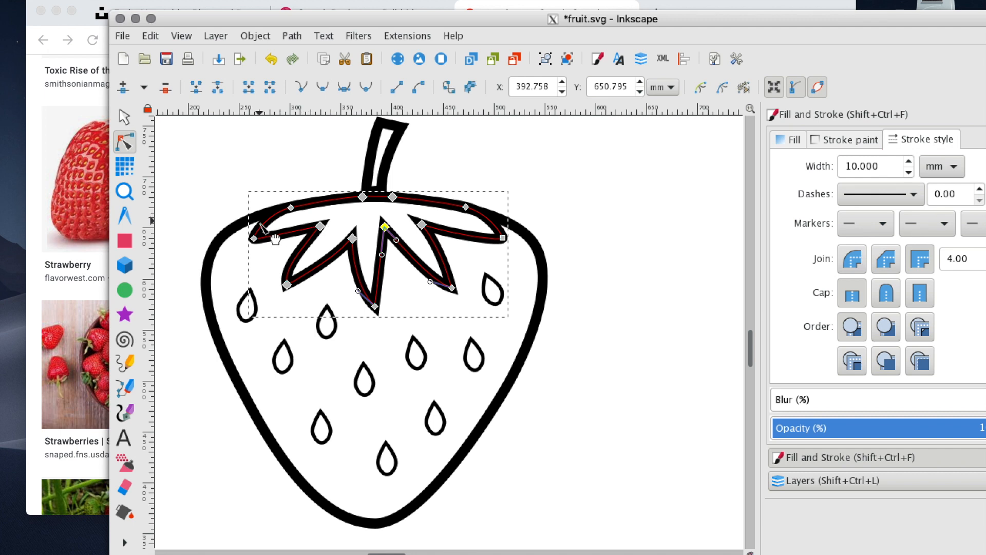
- Stretch the crown's two outermost leaf tips outward and raise the notch left of the middle leaf to match its counterpart
drag(253, 239, 229, 247)
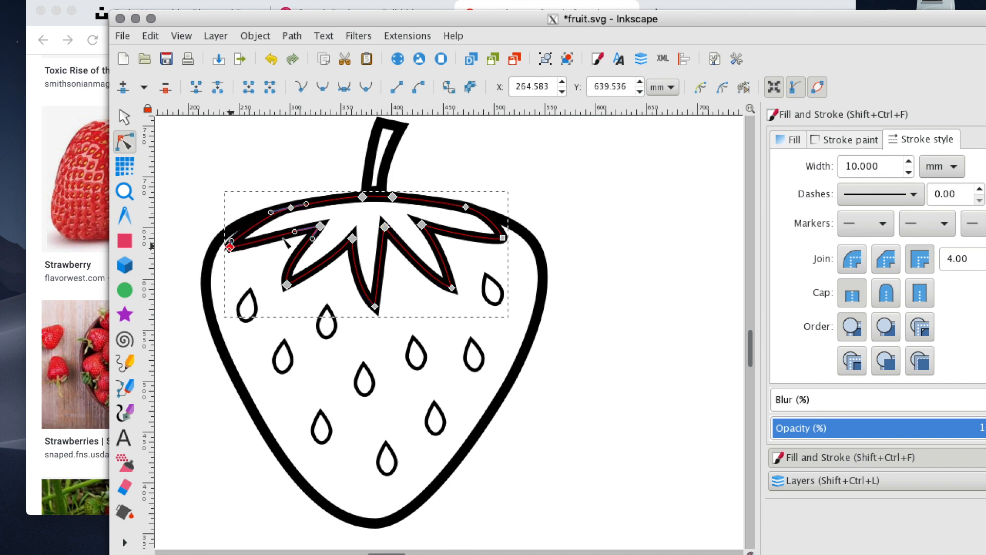
drag(503, 238, 515, 248)
drag(384, 227, 354, 224)
key(Escape)
key(Escape)
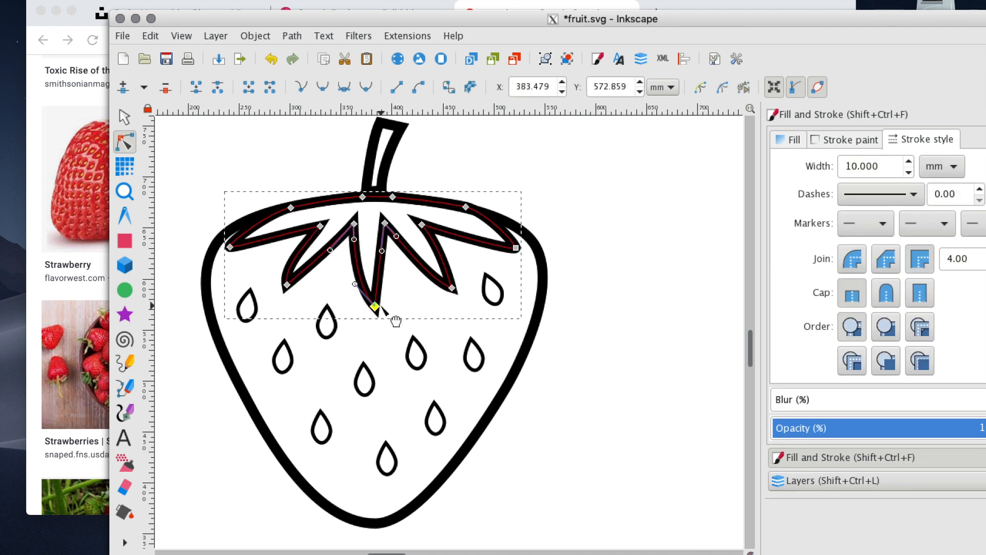
- Bow the middle leaf's sides outward and curve the lower edges of the crown's left leaves by adjusting their node handles
click(375, 307)
drag(366, 292, 329, 278)
click(307, 252)
click(278, 239)
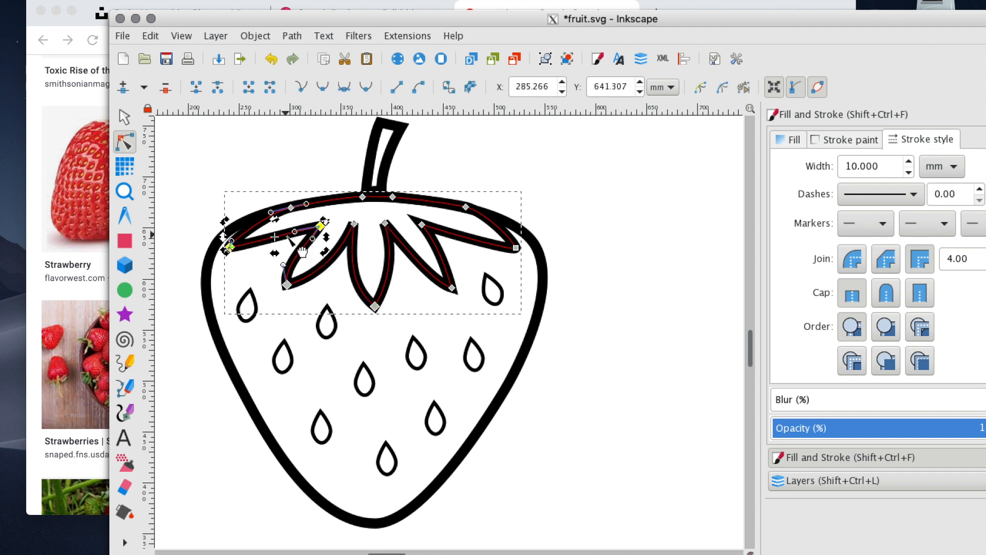
drag(295, 237, 278, 253)
- Round the lower edges of the crown's two right leaves by adjusting their node handles
click(436, 280)
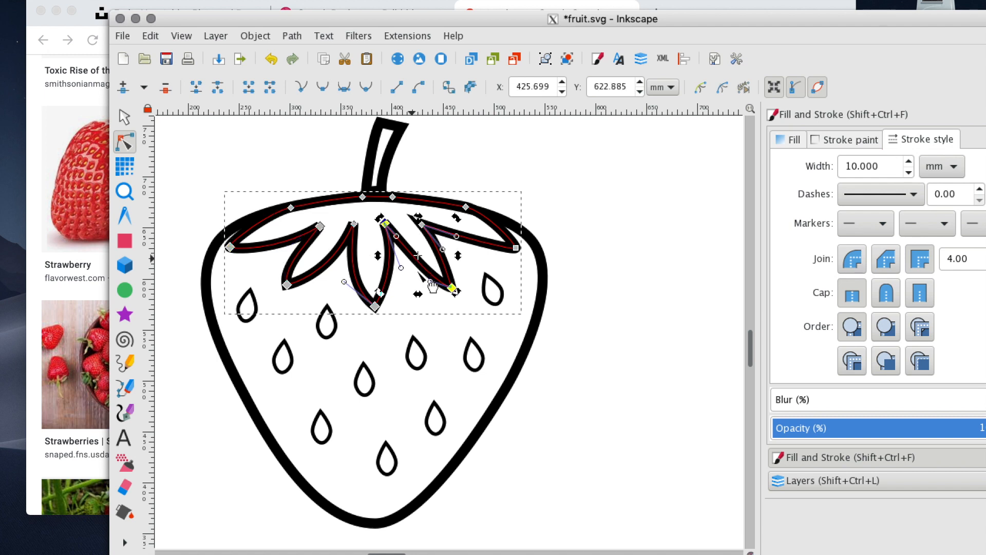
drag(431, 283, 409, 283)
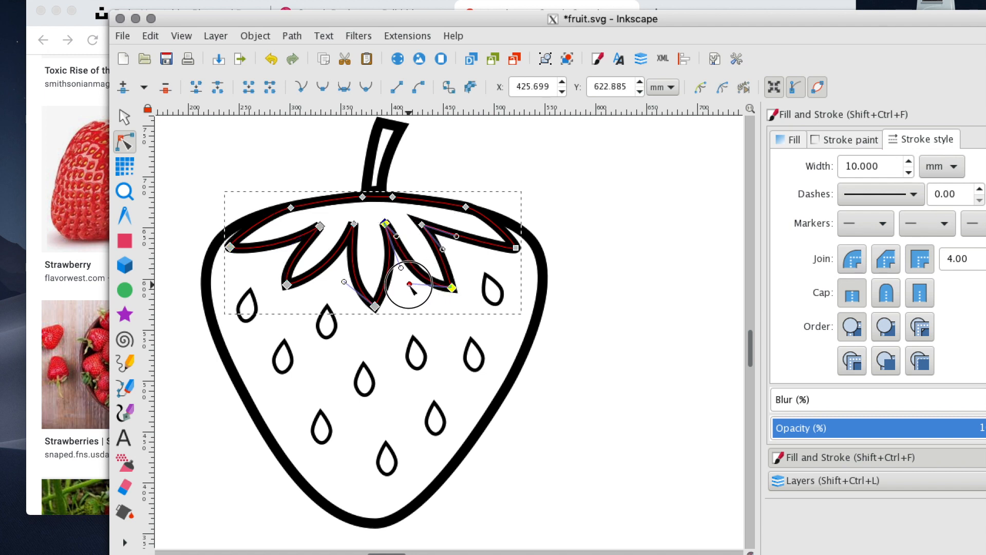
click(483, 240)
drag(461, 240, 489, 213)
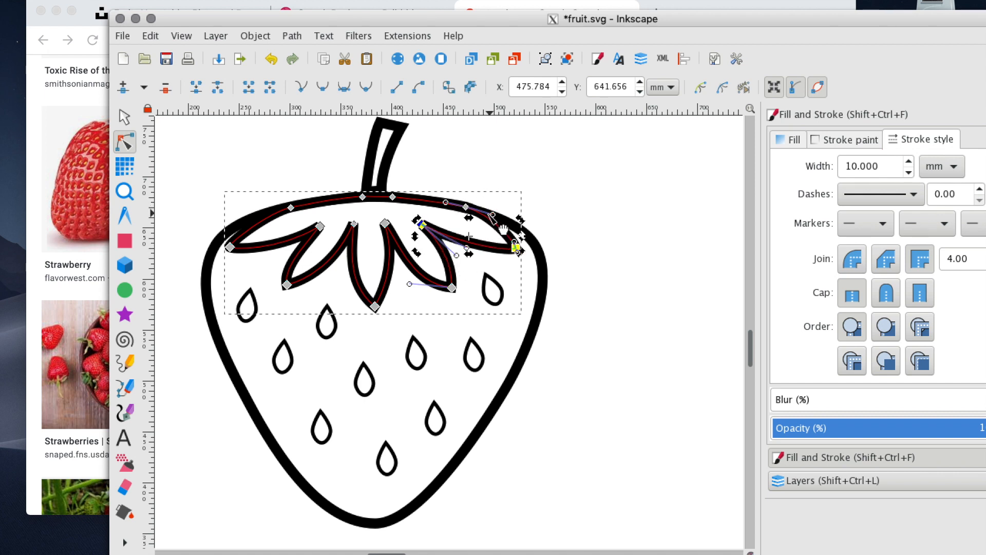
click(485, 280)
click(486, 186)
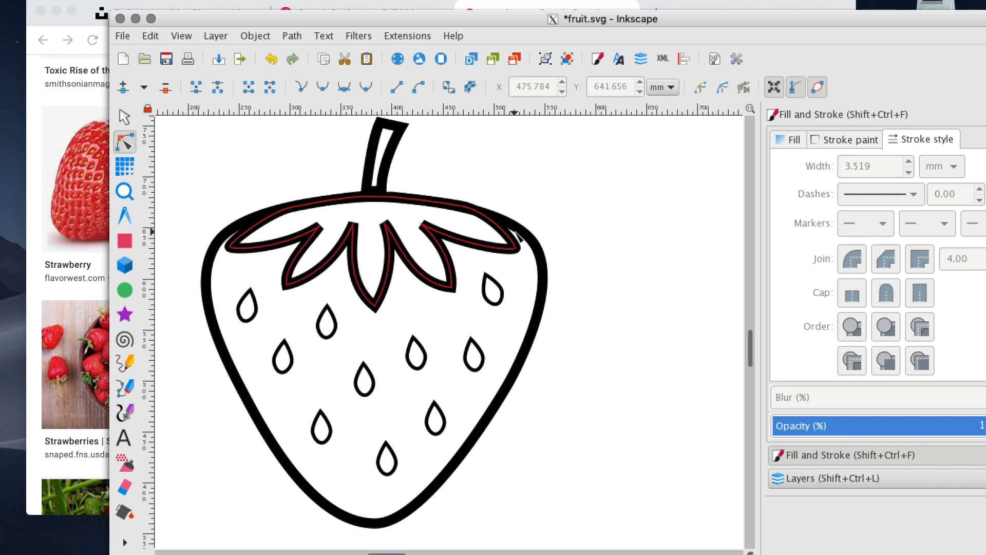
- Set the leafy crown's stroke width to 5 mm
scroll(462, 321, down, 2)
click(254, 272)
key(s)
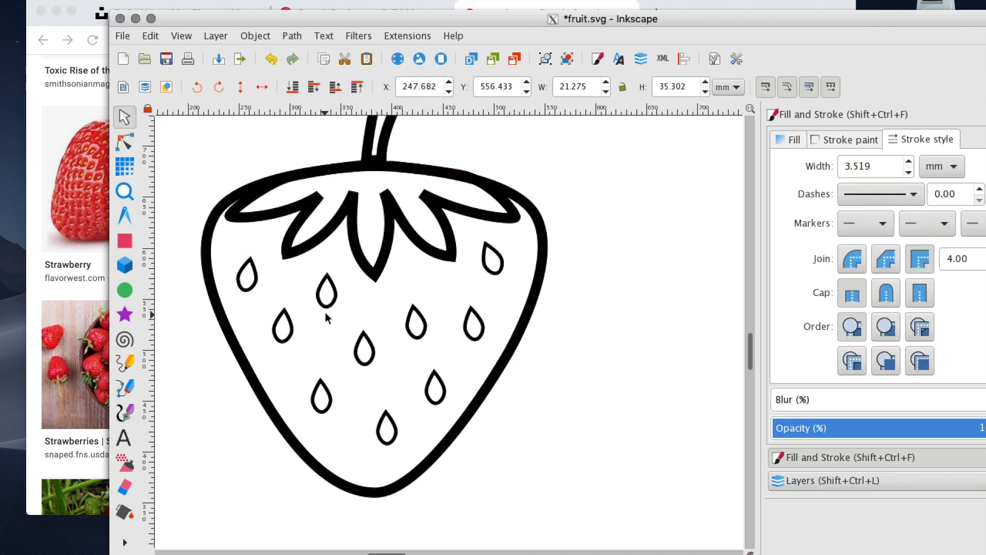
click(366, 243)
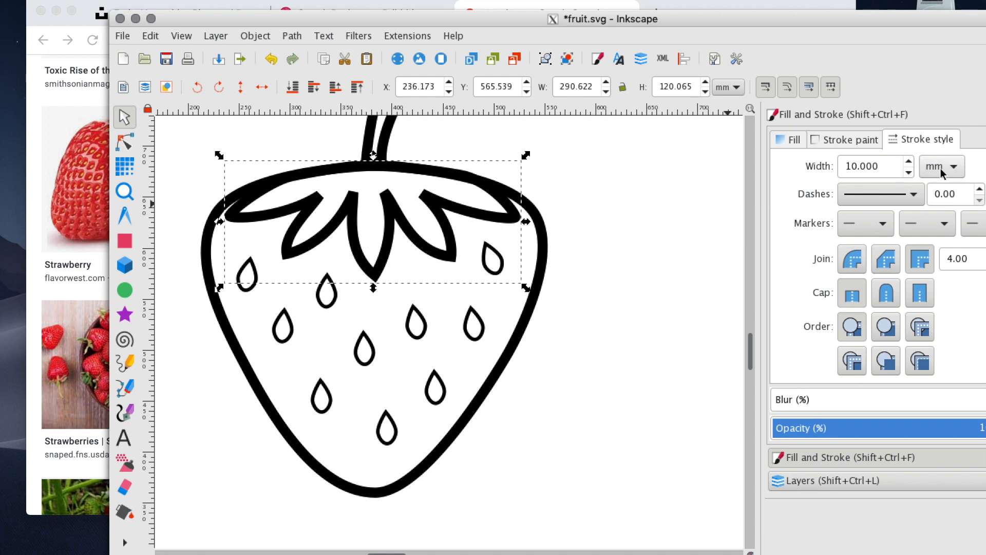
drag(876, 165, 786, 156)
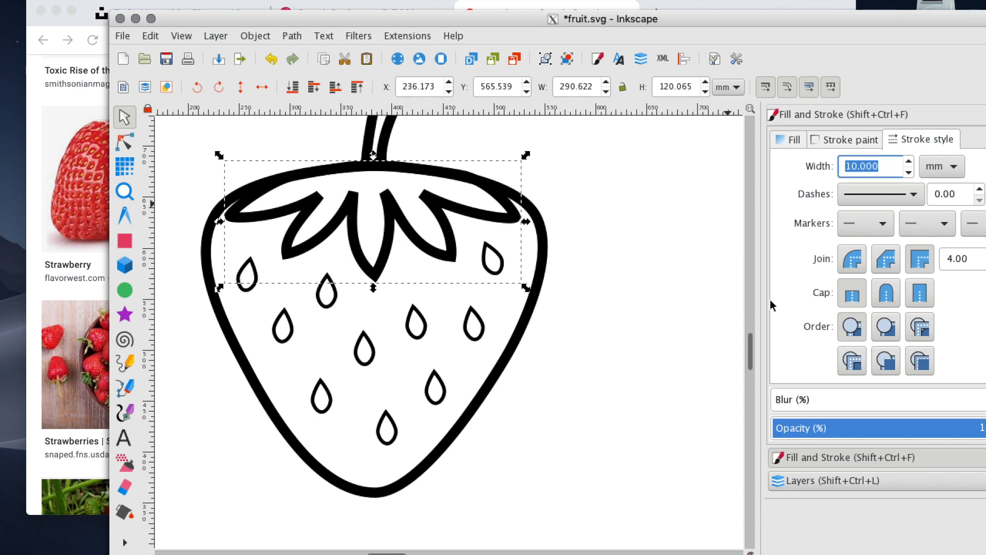
text(5)
key(Return)
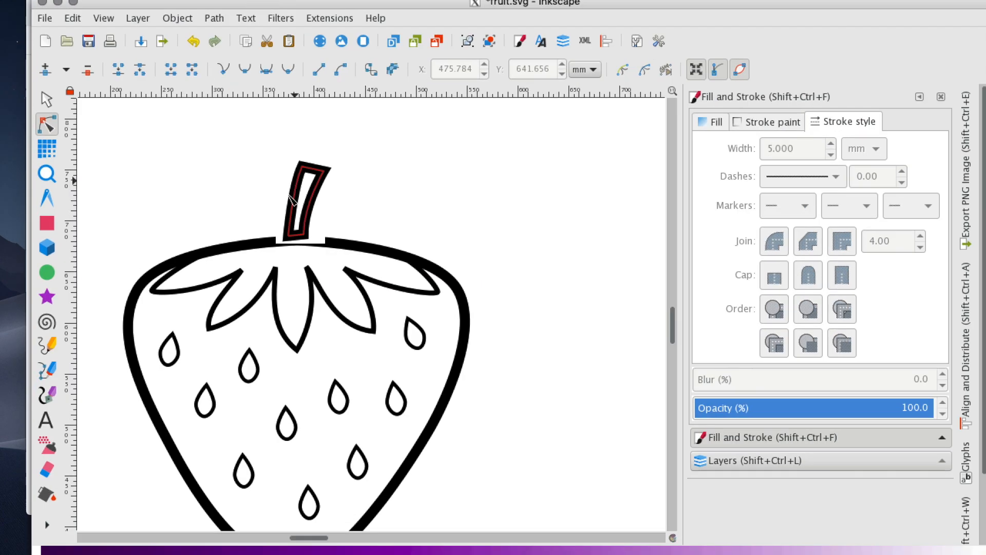
- Pull the crown's two outer leaf tips inward from the strawberry's outline and reshape the curve of the neighbouring right leaf
scroll(233, 375, down, 4)
drag(233, 375, 238, 375)
drag(330, 377, 317, 375)
drag(279, 398, 303, 387)
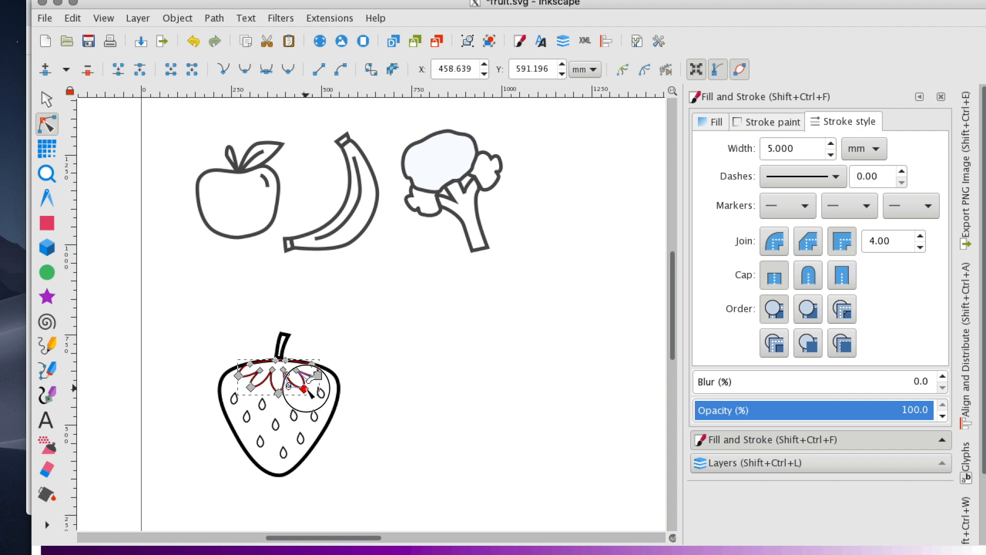
click(414, 390)
click(414, 389)
- Adjust the nodes on both sides of the crown's top edge so it curves smoothly down to the outer leaf tips
click(317, 369)
click(307, 363)
drag(306, 364, 305, 364)
click(356, 334)
click(356, 334)
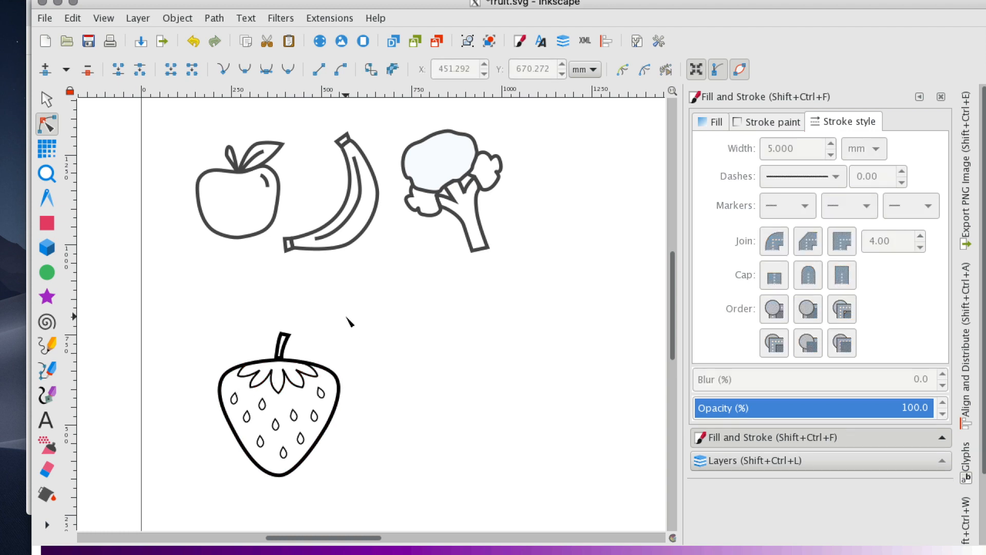
click(253, 366)
drag(251, 363, 256, 361)
click(391, 362)
click(401, 343)
- Move the stem slightly down so its base overlaps the crown's top edge
click(47, 99)
click(288, 340)
drag(287, 337, 290, 350)
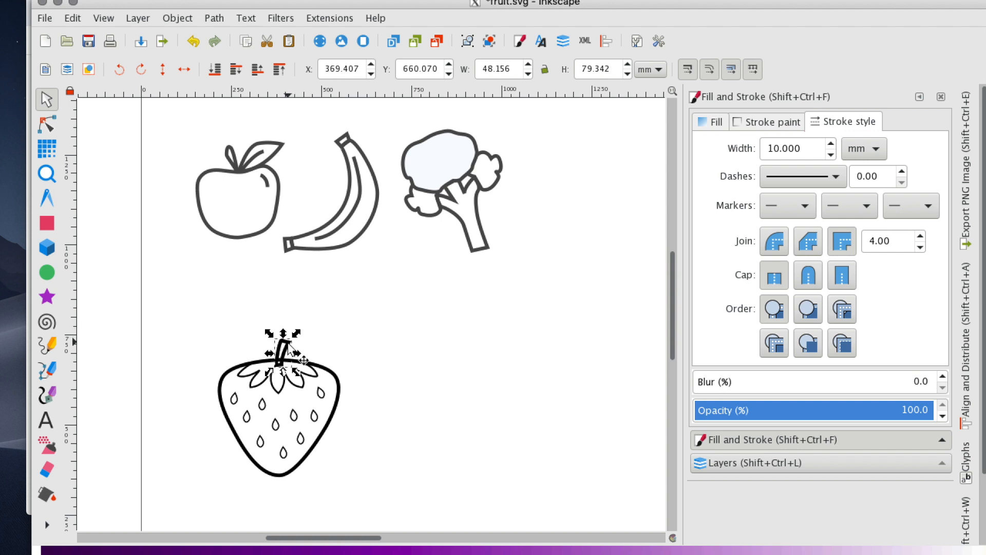
- Fill the stem with flat white at full lightness
click(714, 122)
click(737, 148)
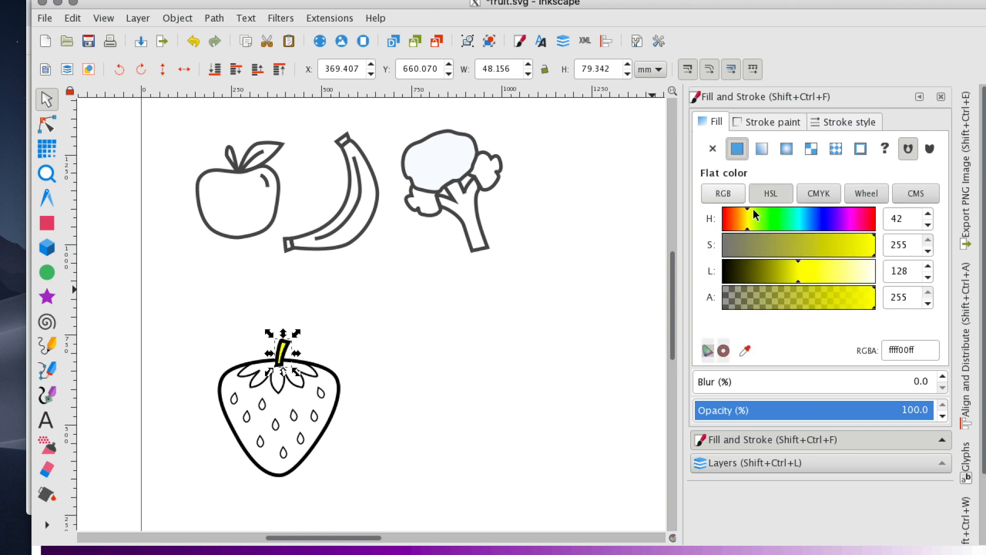
drag(848, 272, 891, 273)
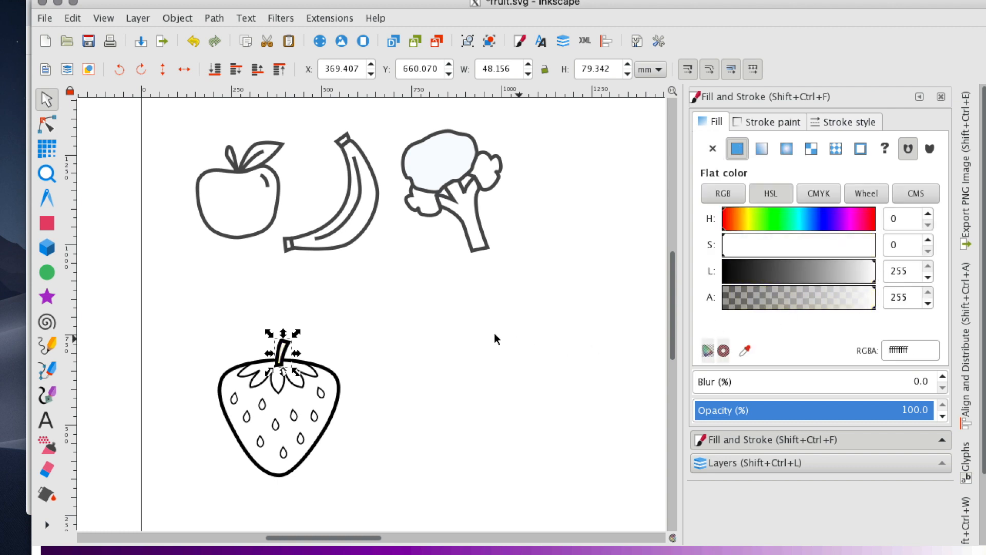
click(517, 337)
- Set the stem's stroke width to 5 mm
click(296, 354)
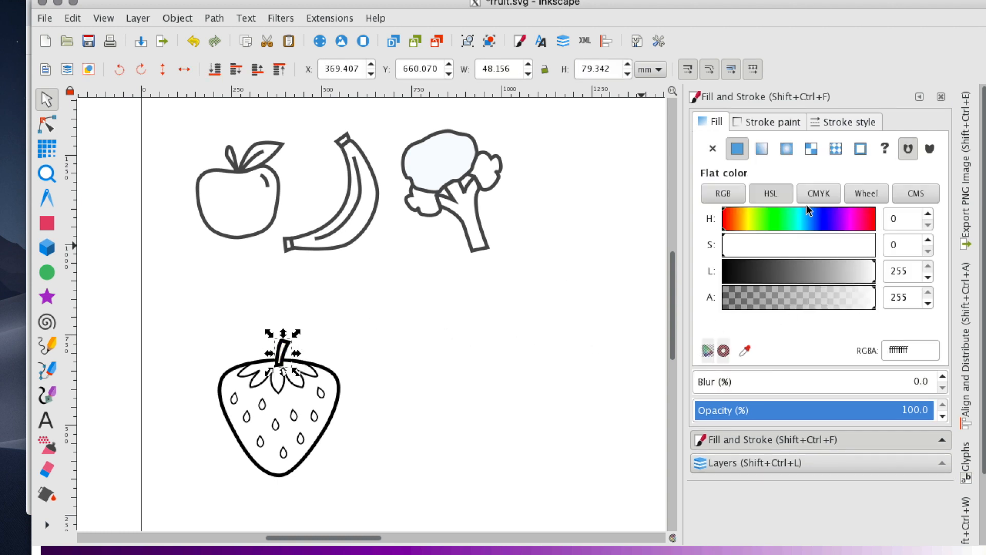
click(855, 124)
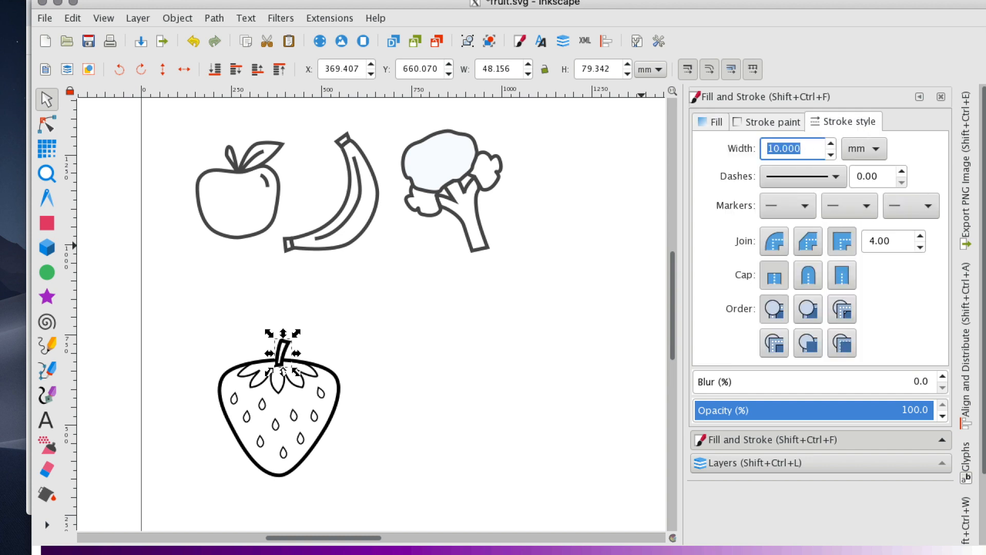
text(5)
key(Return)
click(365, 331)
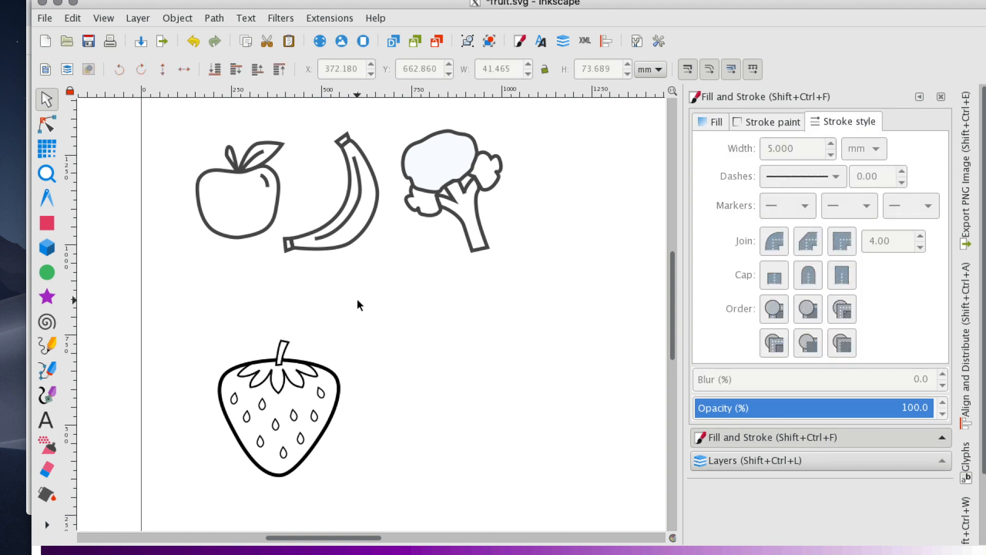
- Set the leafy crown's stroke width to 10 mm
scroll(358, 305, down, 2)
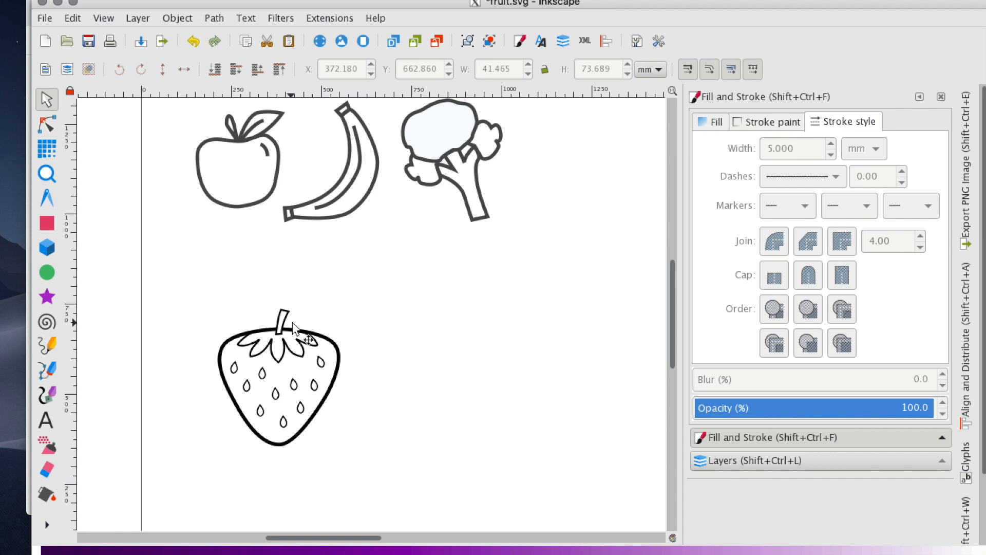
click(300, 347)
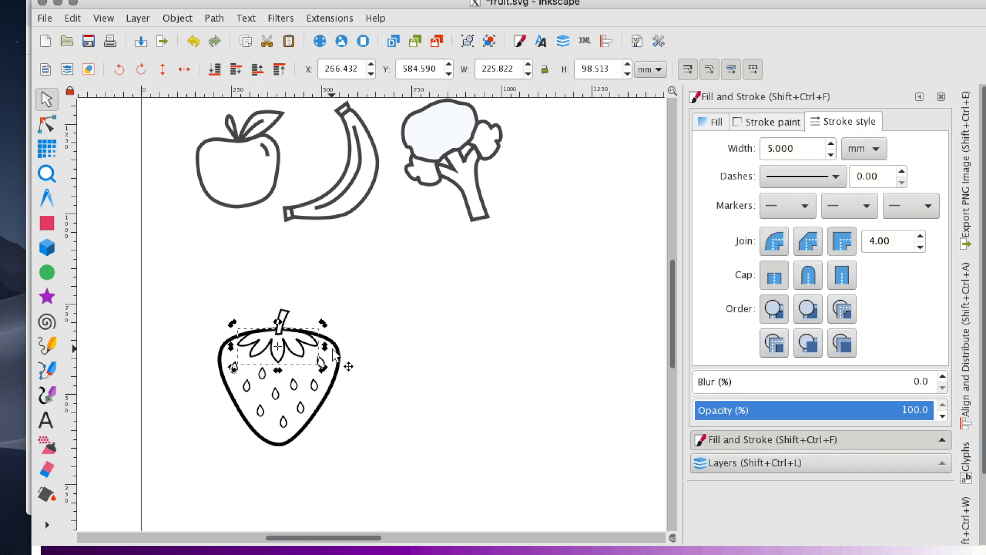
drag(799, 148, 688, 145)
text(10)
key(Return)
click(524, 326)
- Select all parts of the strawberry and move them together to just below the banana and broccoli icons
click(282, 321)
click(337, 322)
scroll(357, 343, up, 2)
drag(208, 325, 382, 484)
drag(333, 426, 452, 330)
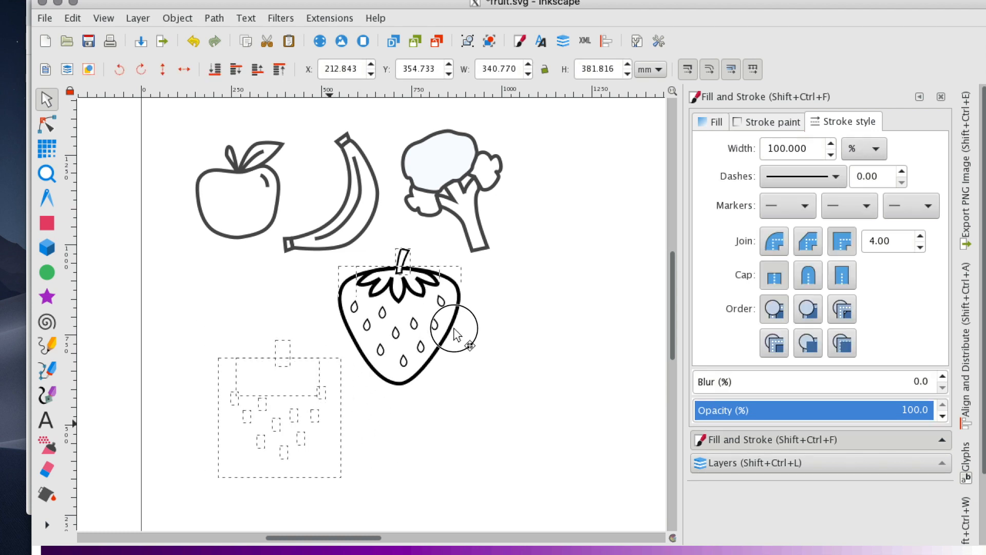
drag(464, 385, 464, 383)
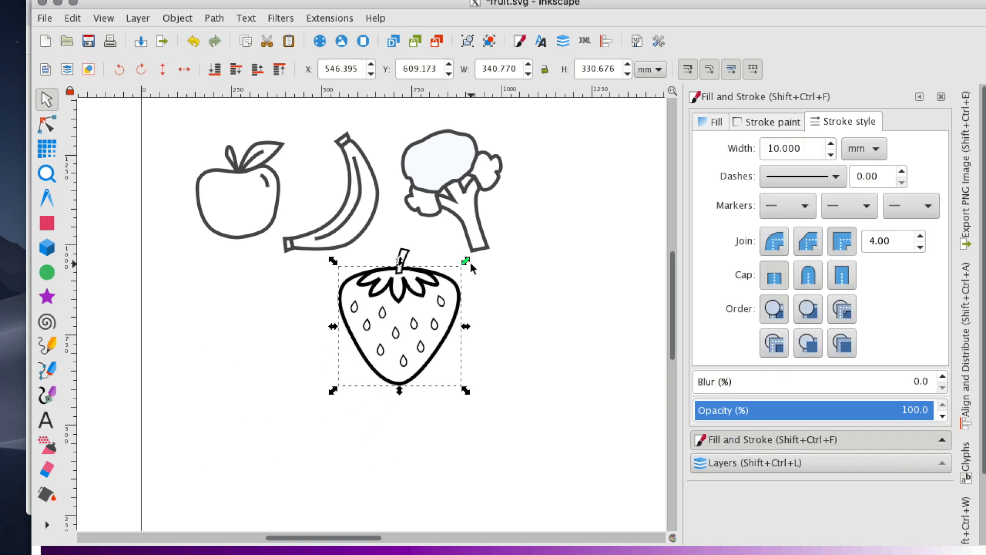
click(551, 272)
- Fill the strawberry body with flat red e83434ff (hue 0, saturation 203, lightness 142)
click(710, 124)
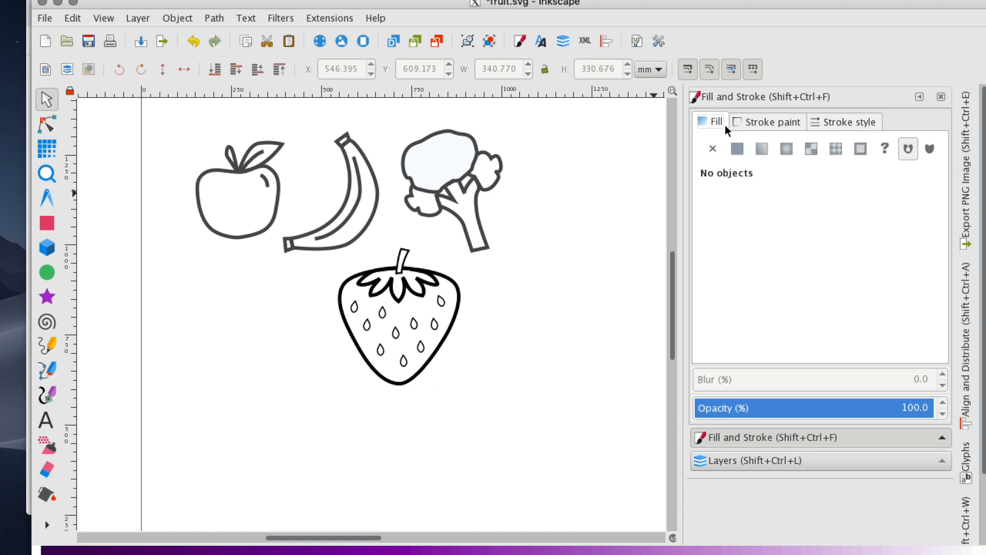
click(456, 292)
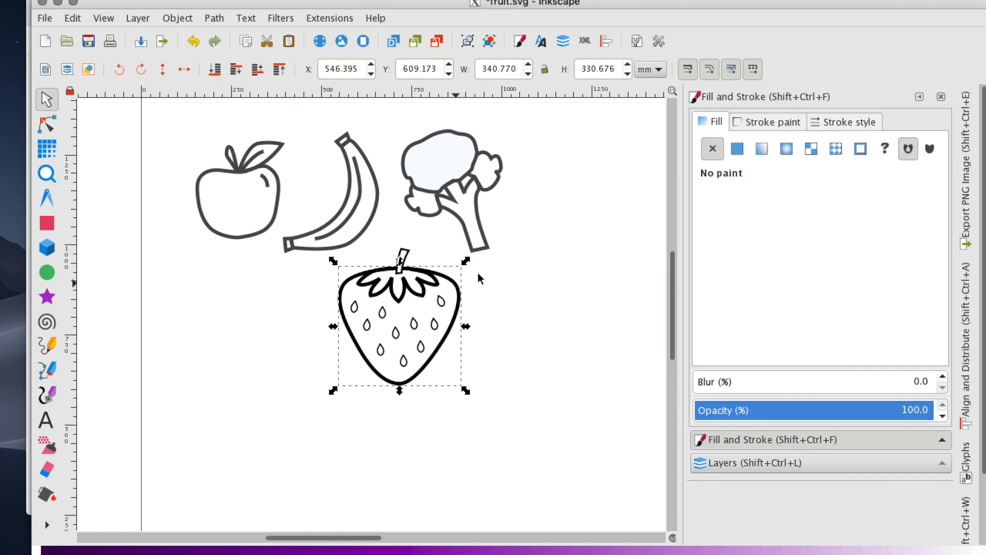
click(737, 148)
click(864, 219)
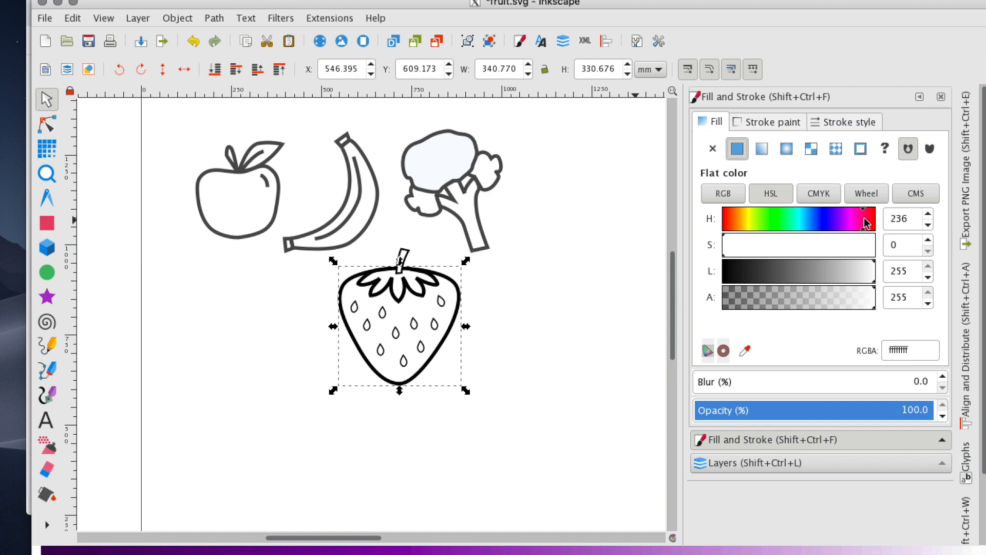
mouse_move(840, 271)
mouse_down()
mouse_move(808, 273)
mouse_move(844, 249)
mouse_up()
click(845, 247)
click(521, 275)
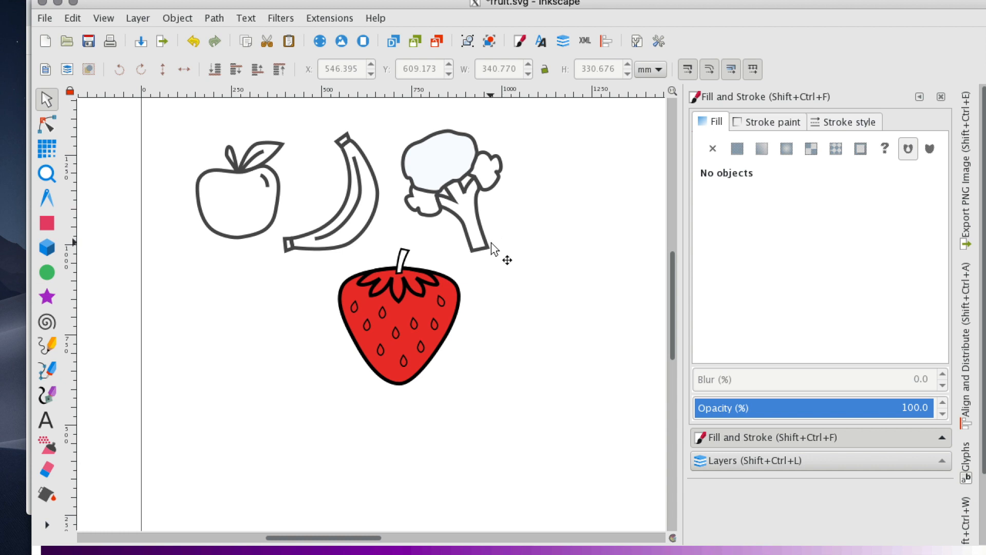
- Uncover the strawberry photos in the browser to examine their colours, and reselect the strawberry body with its fill settings in view
drag(270, 5, 603, 23)
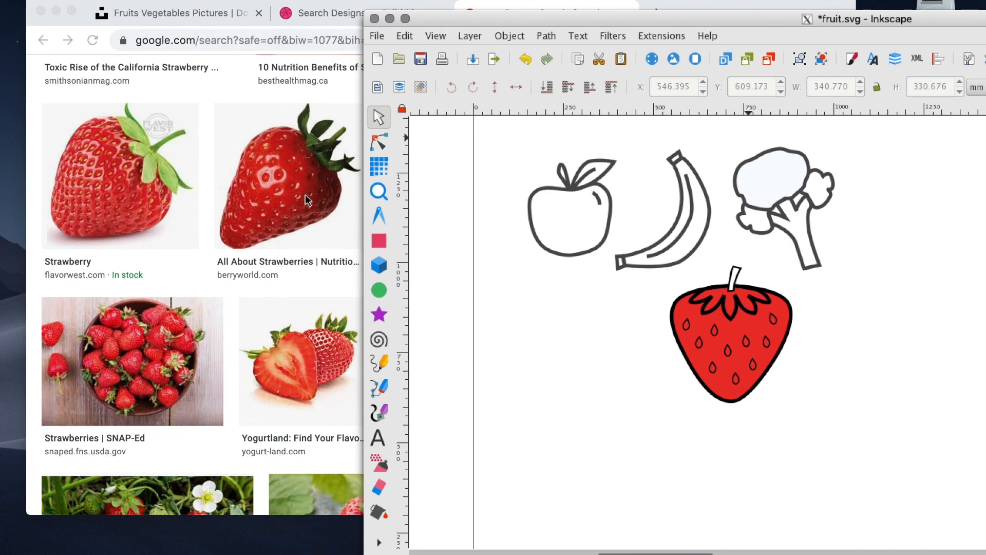
scroll(301, 184, down, 6)
scroll(300, 180, up, 6)
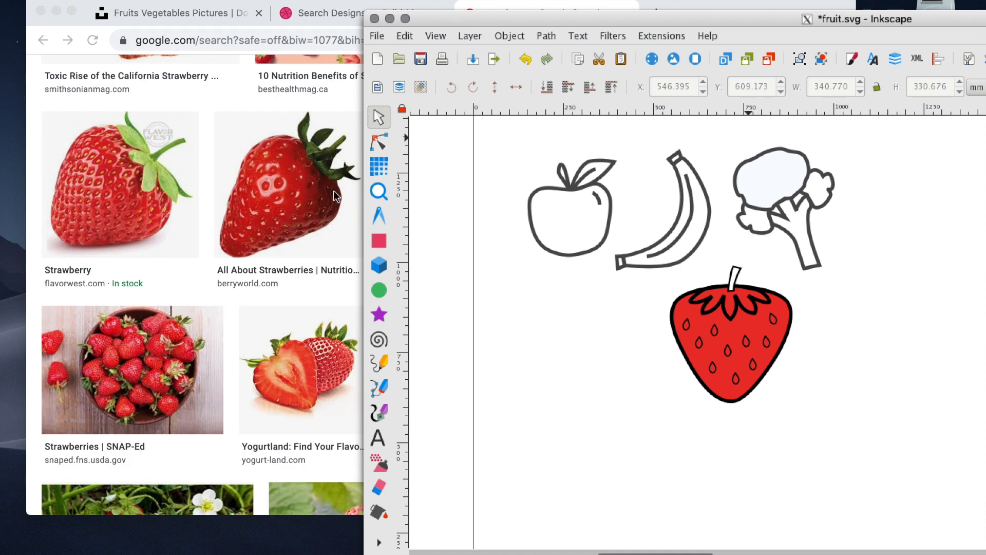
drag(524, 30, 403, 29)
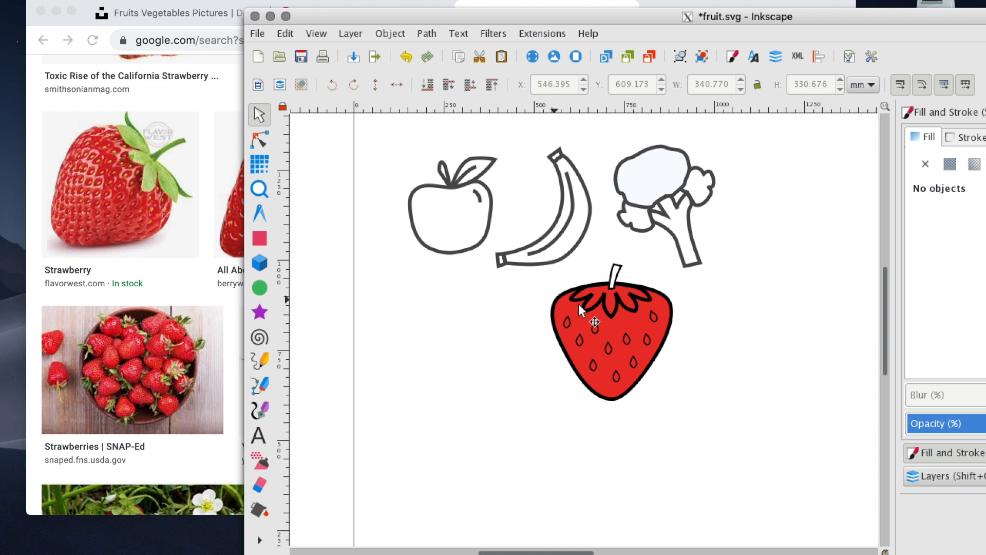
click(628, 319)
drag(838, 19, 692, 6)
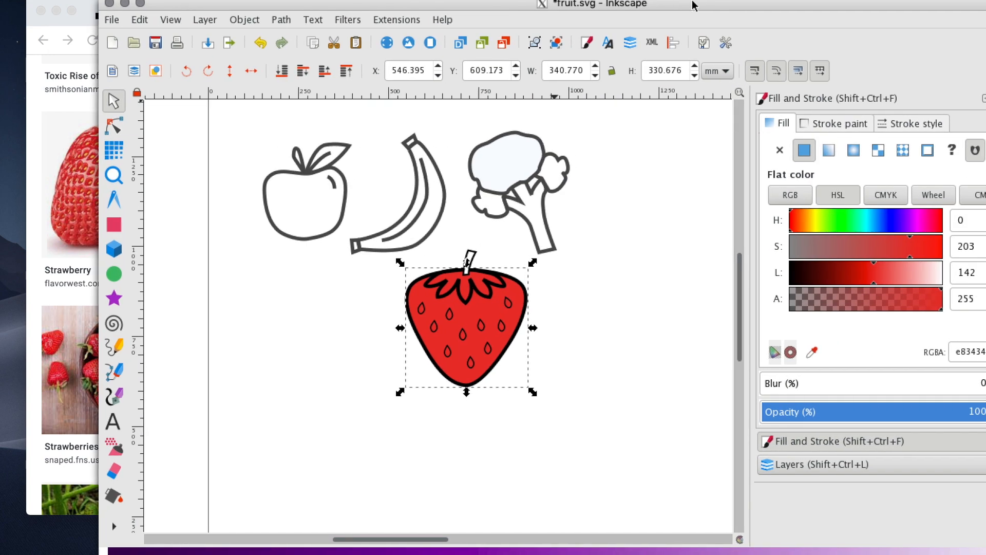
drag(704, 6, 662, 3)
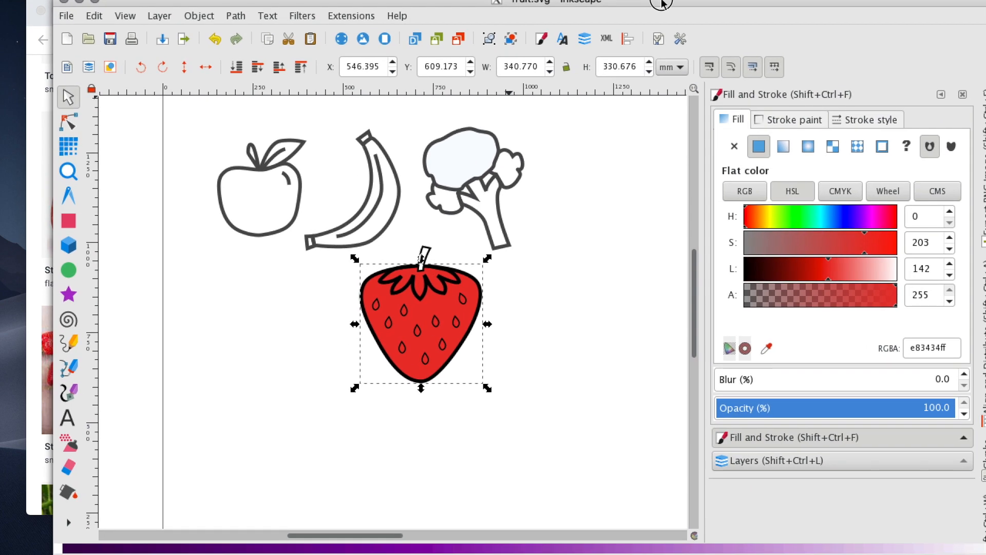